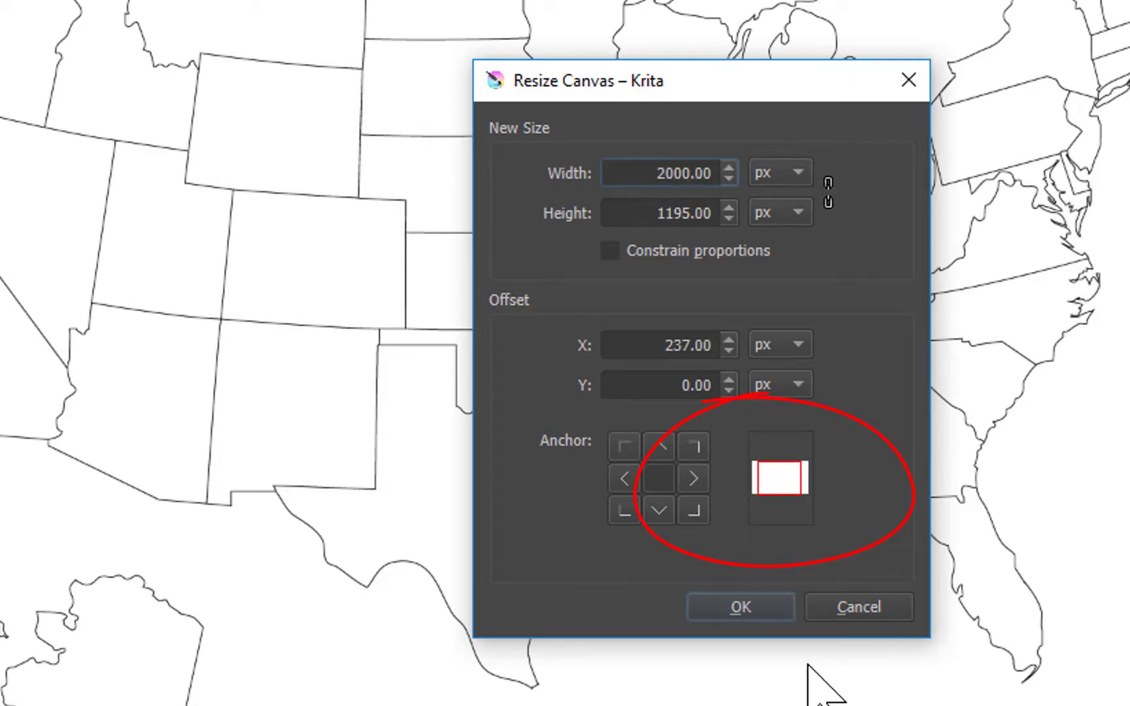
Step: Resize the canvas to 2000 × 1195 px with a 237 px X offset, and move the map west to free space beside it
{"action": "left_click", "coordinate": [734, 607]}
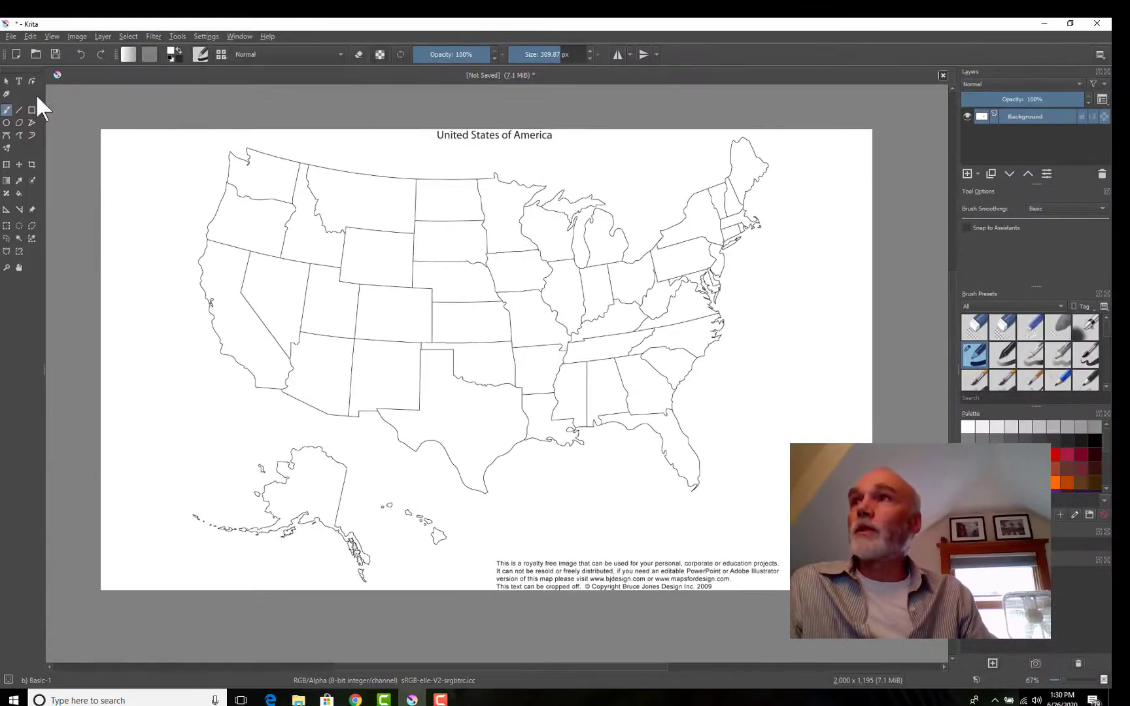
{"action": "left_click", "coordinate": [7, 164]}
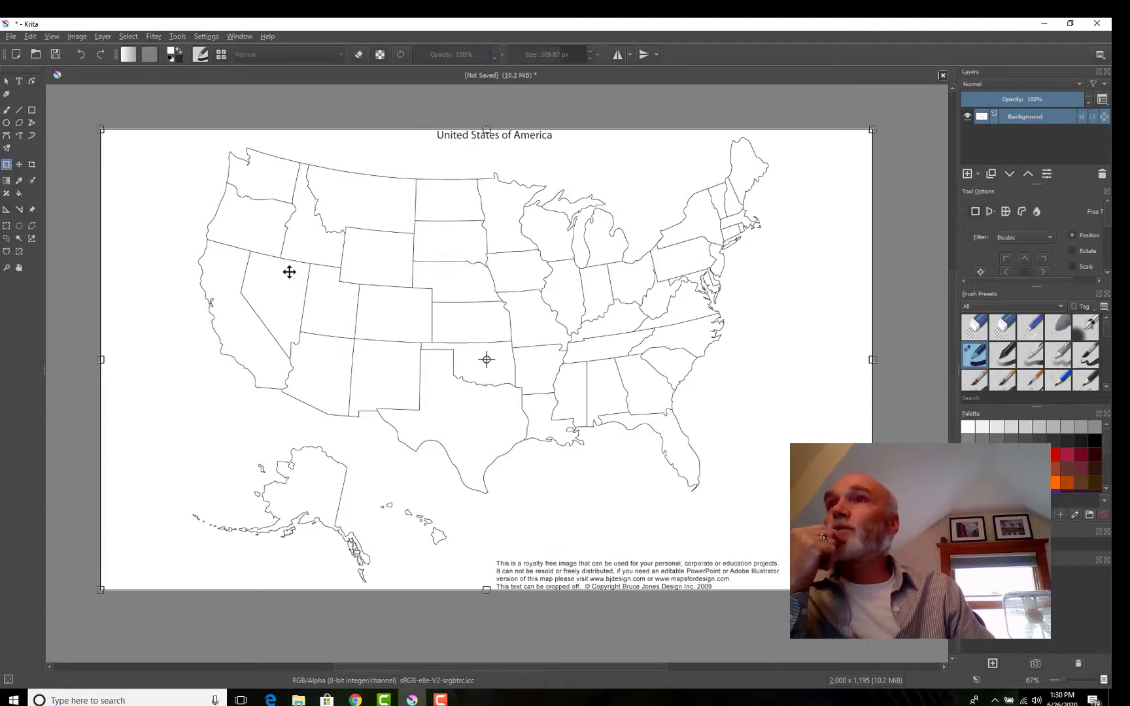
{"action": "left_click_drag", "start_coordinate": [631, 347], "coordinate": [552, 347]}
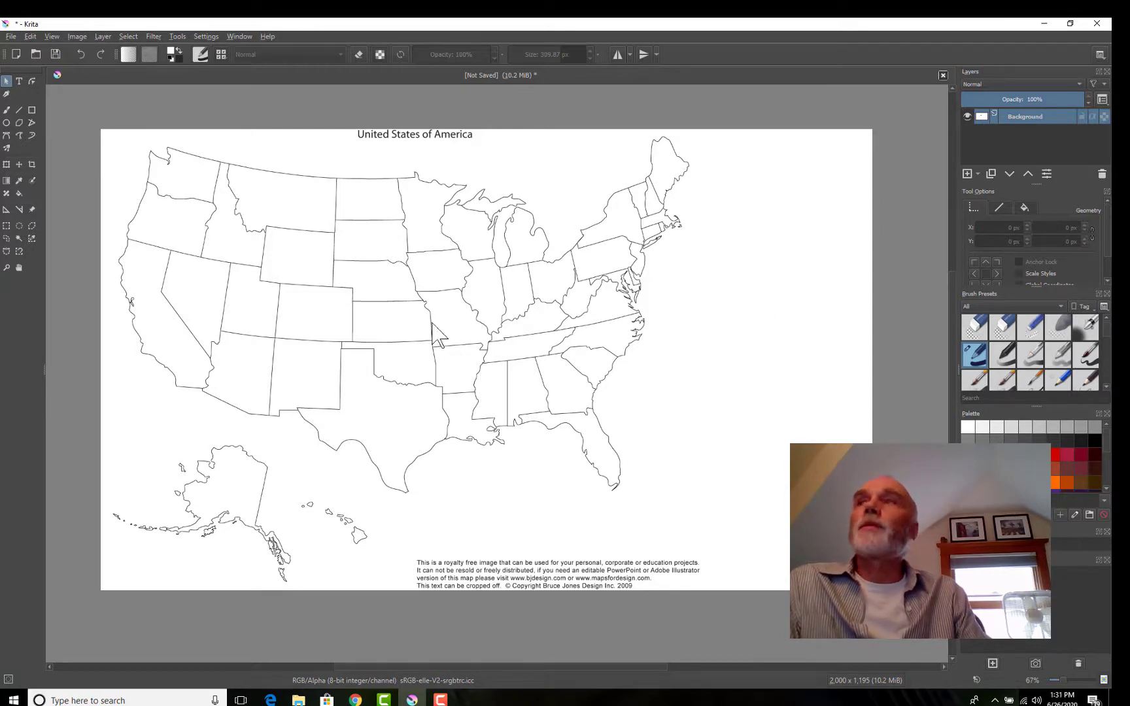
Step: Reduce the brush size to 8.37 px for the Rectangle tool and draw a rectangle in the blank area east of the map
{"action": "left_click", "coordinate": [33, 109]}
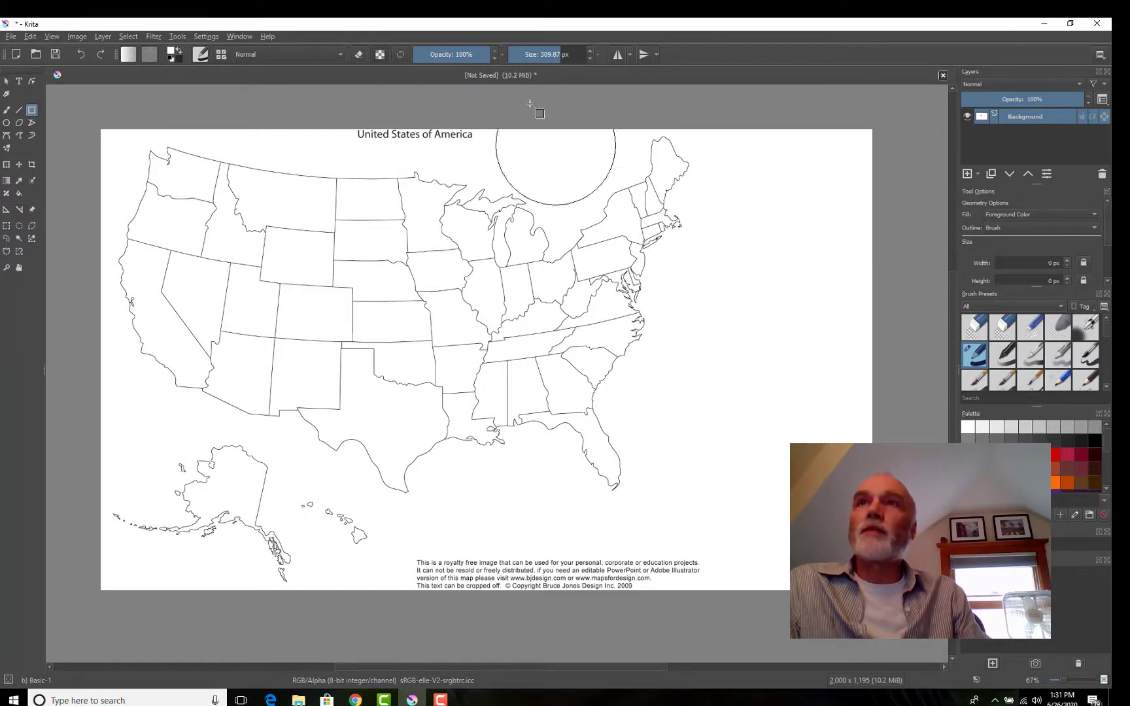
{"action": "left_click_drag", "start_coordinate": [554, 59], "coordinate": [518, 59]}
{"action": "left_click_drag", "start_coordinate": [689, 263], "coordinate": [787, 374]}
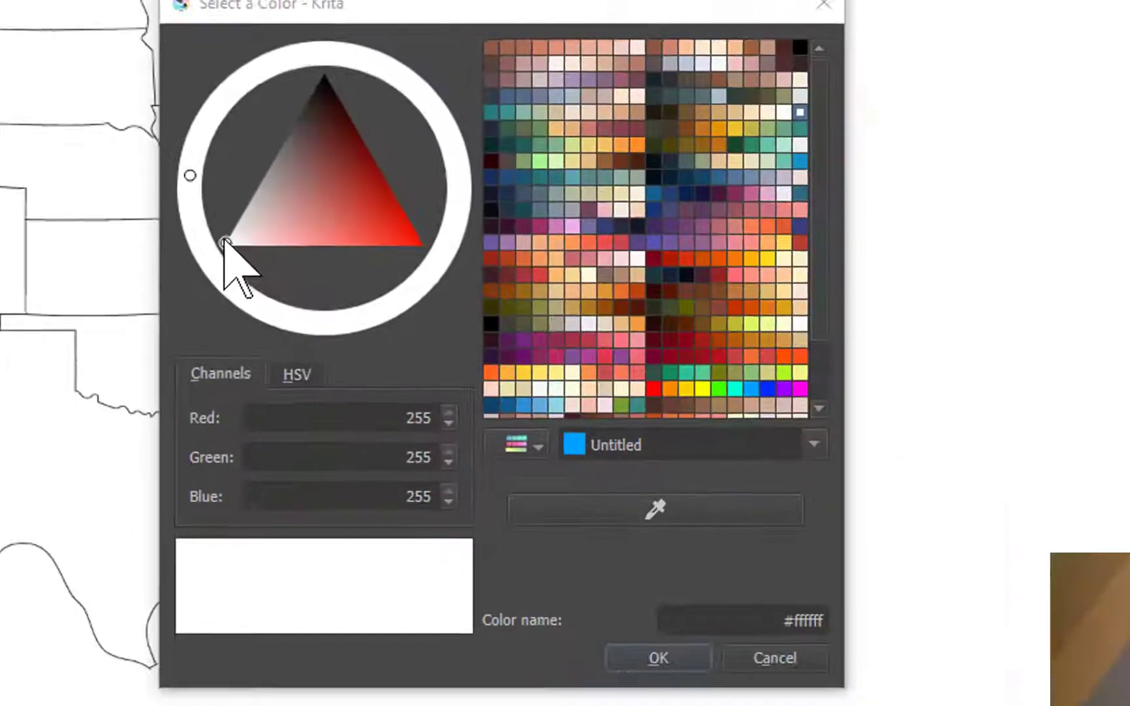
Step: Set the foreground color to white (#ffffff) and the background color to black (#000000)
{"action": "left_click_drag", "start_coordinate": [223, 240], "coordinate": [186, 221]}
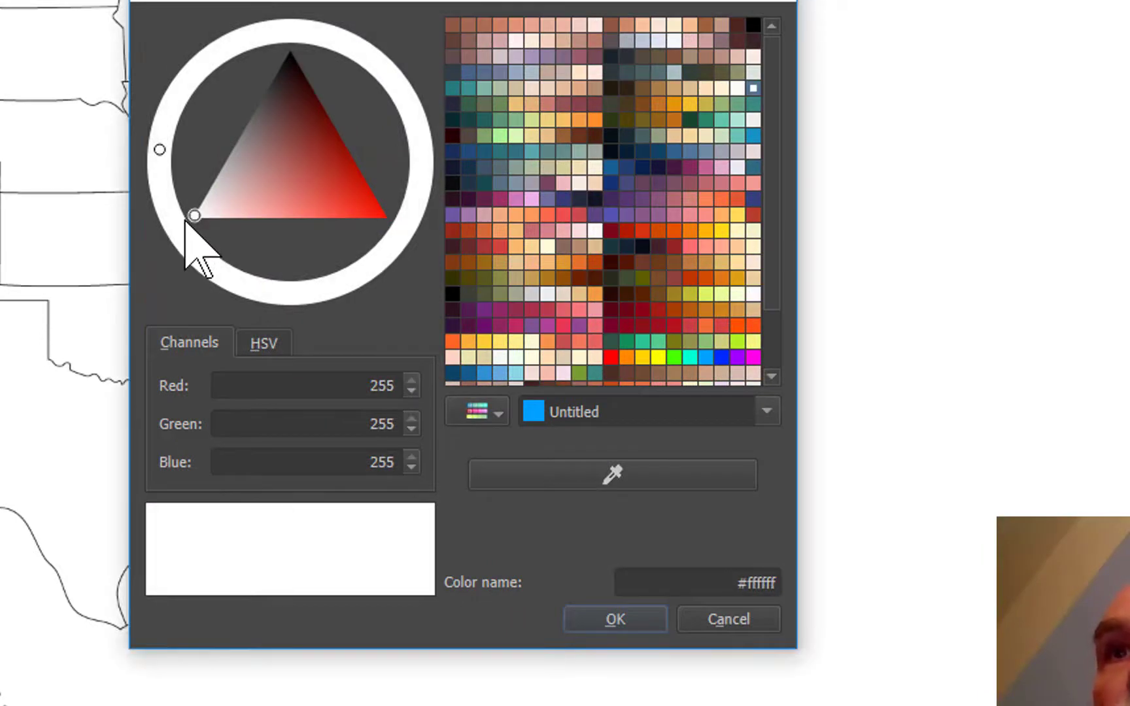
{"action": "left_click", "coordinate": [648, 628]}
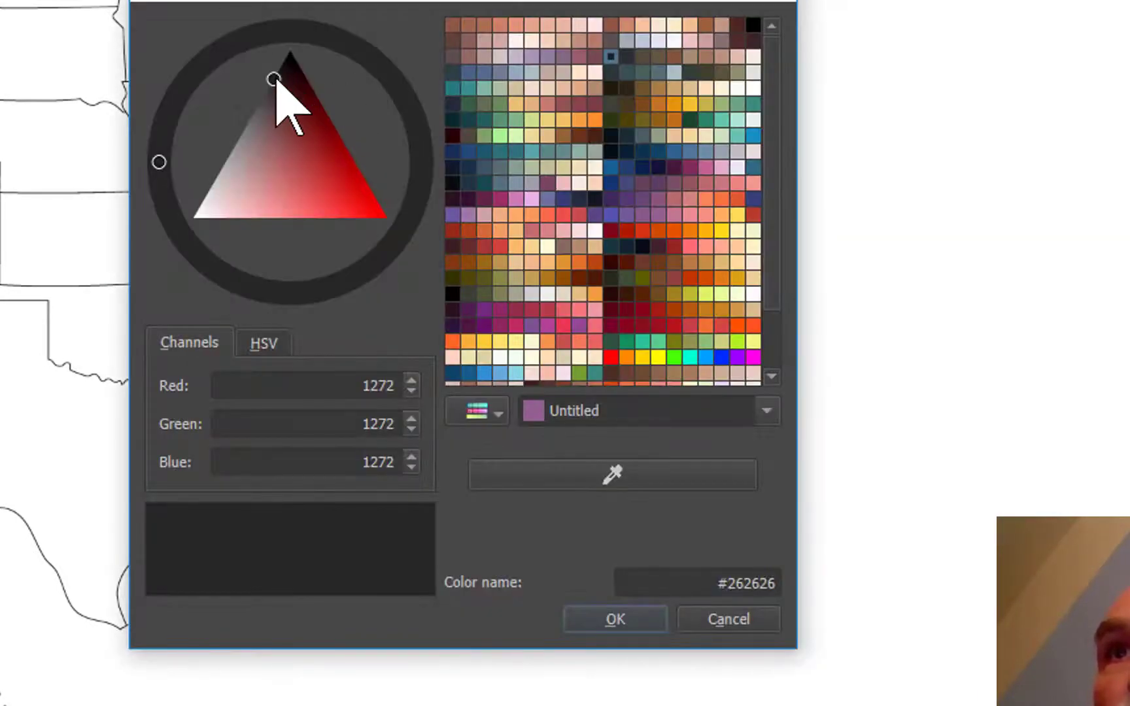
{"action": "left_click", "coordinate": [273, 80]}
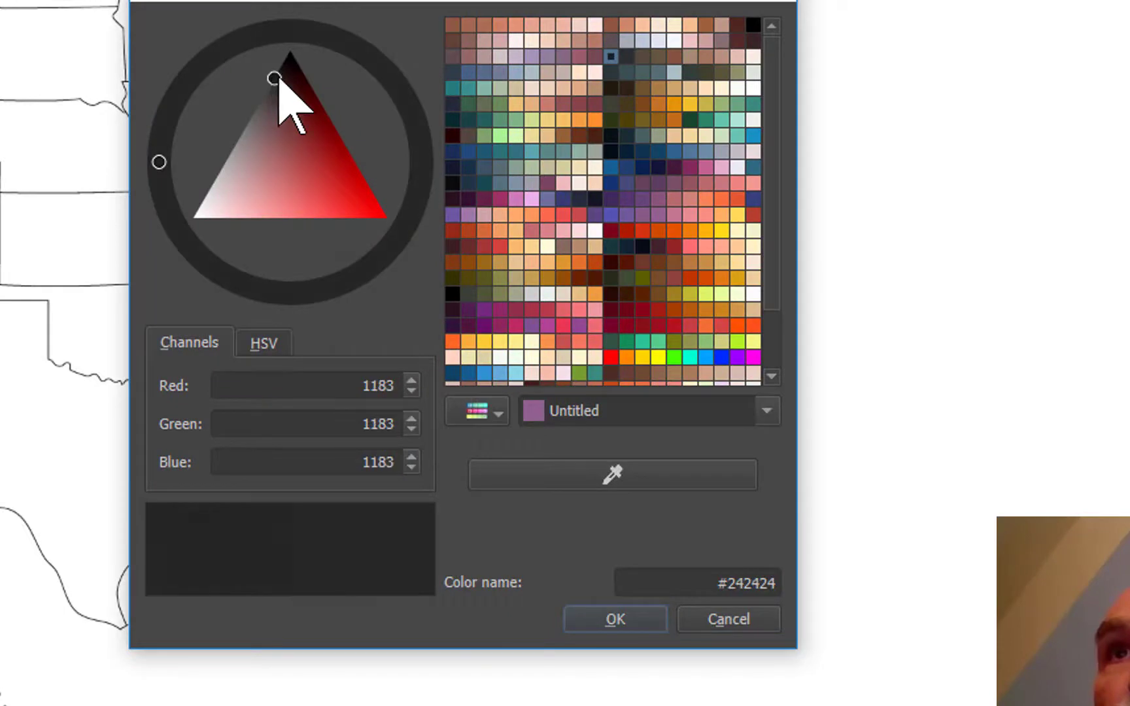
{"action": "left_click_drag", "start_coordinate": [273, 79], "coordinate": [289, 52]}
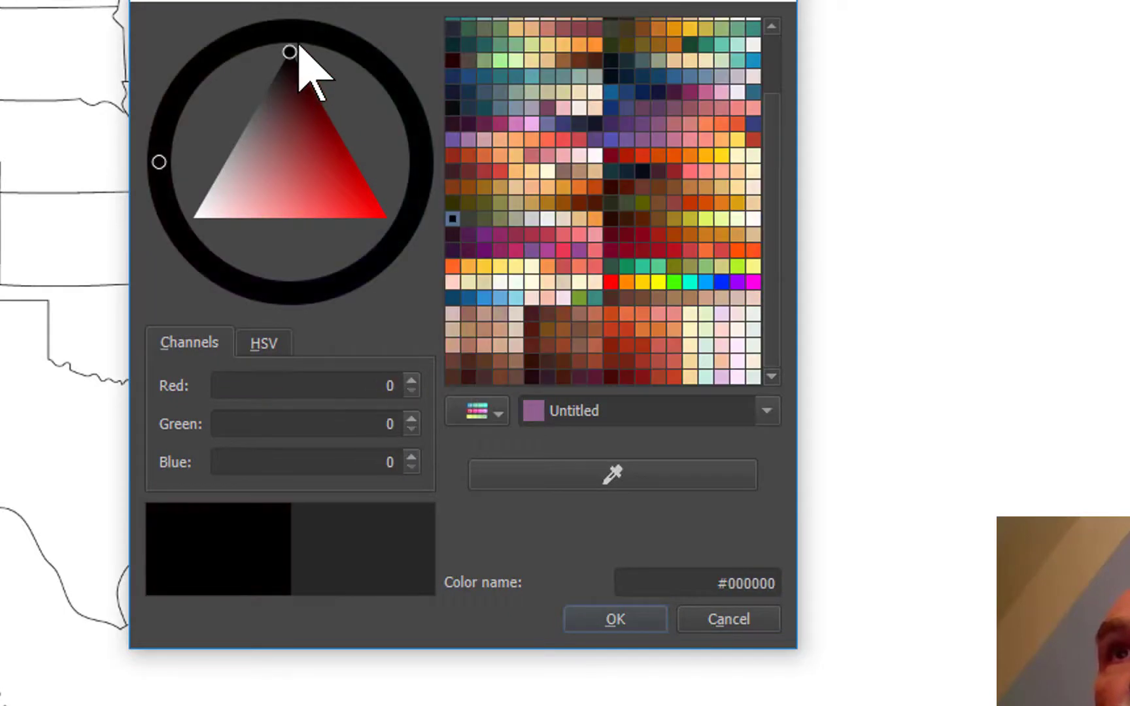
{"action": "left_click", "coordinate": [612, 620]}
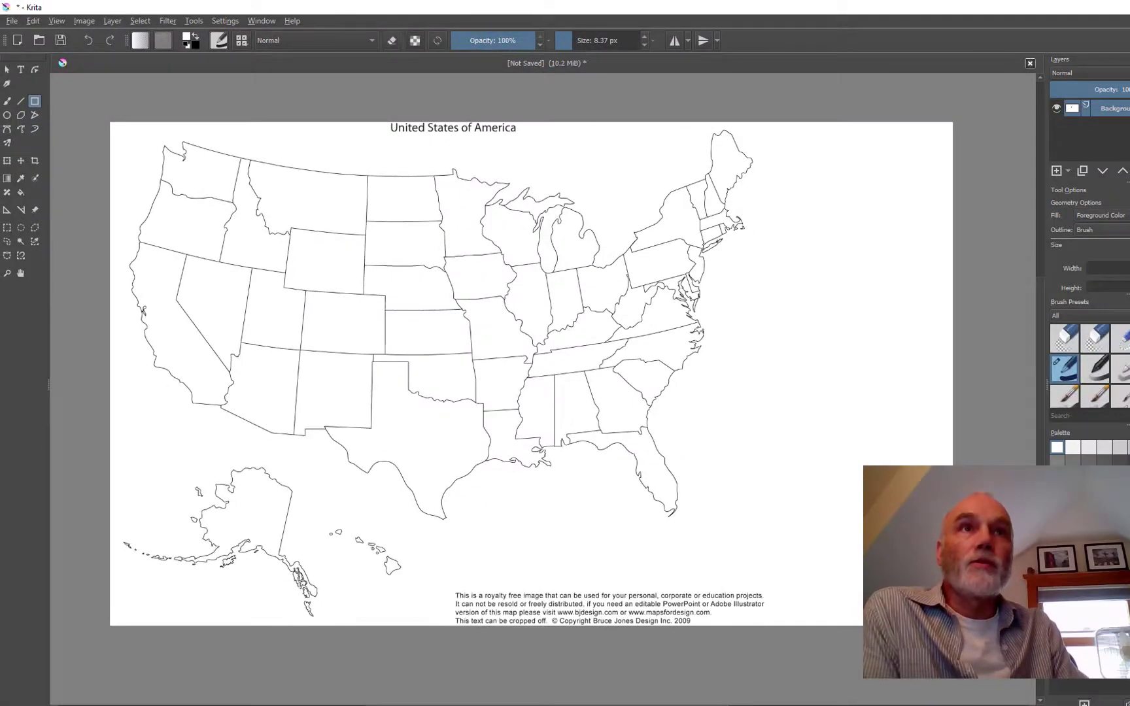
Step: Set the rectangle outline to Brush (Background Color) and its fill to Foreground Color
{"action": "left_click", "coordinate": [1102, 230]}
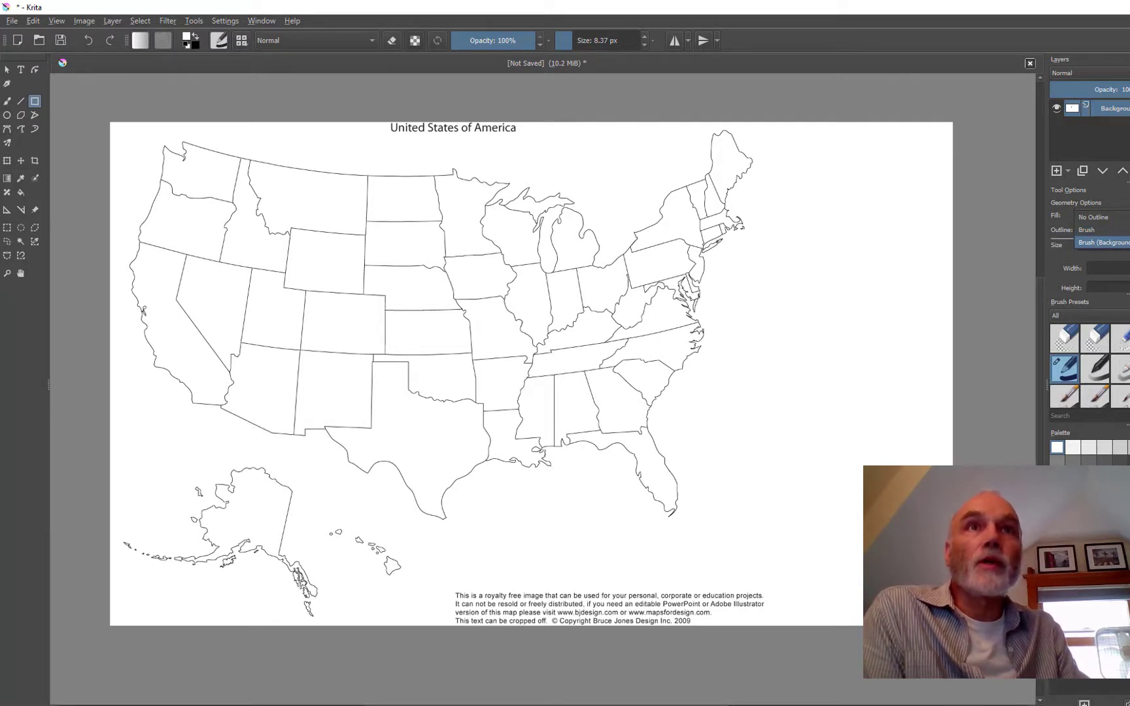
{"action": "left_click", "coordinate": [1103, 243]}
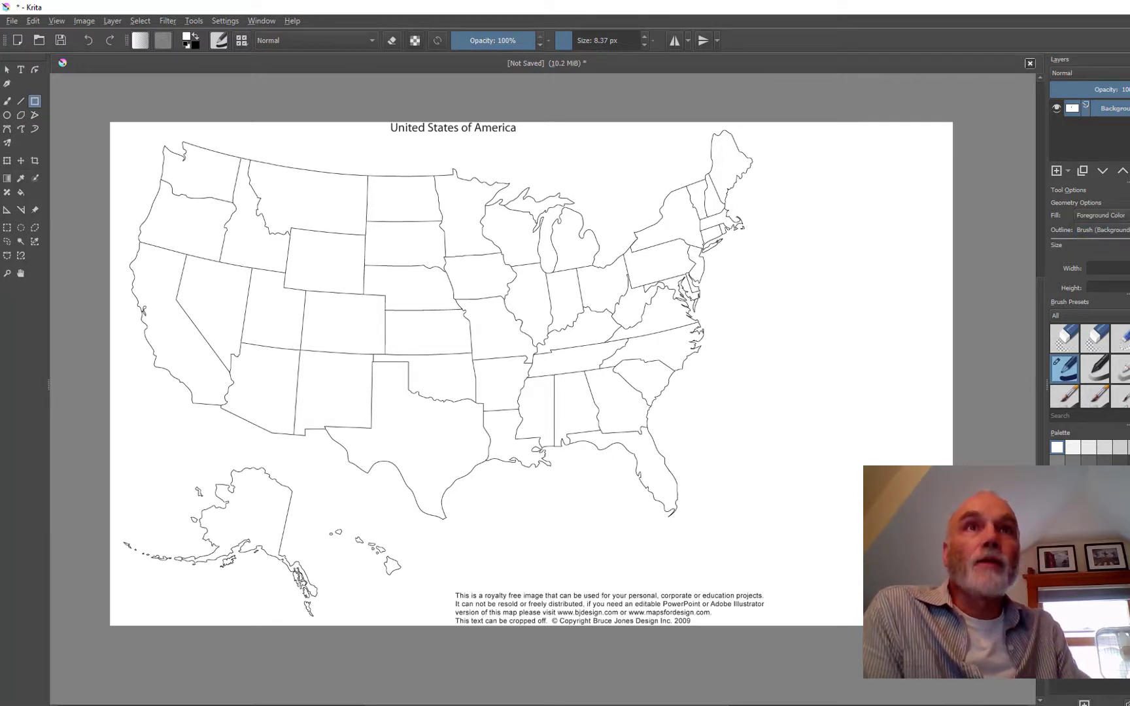
{"action": "left_click", "coordinate": [1102, 215]}
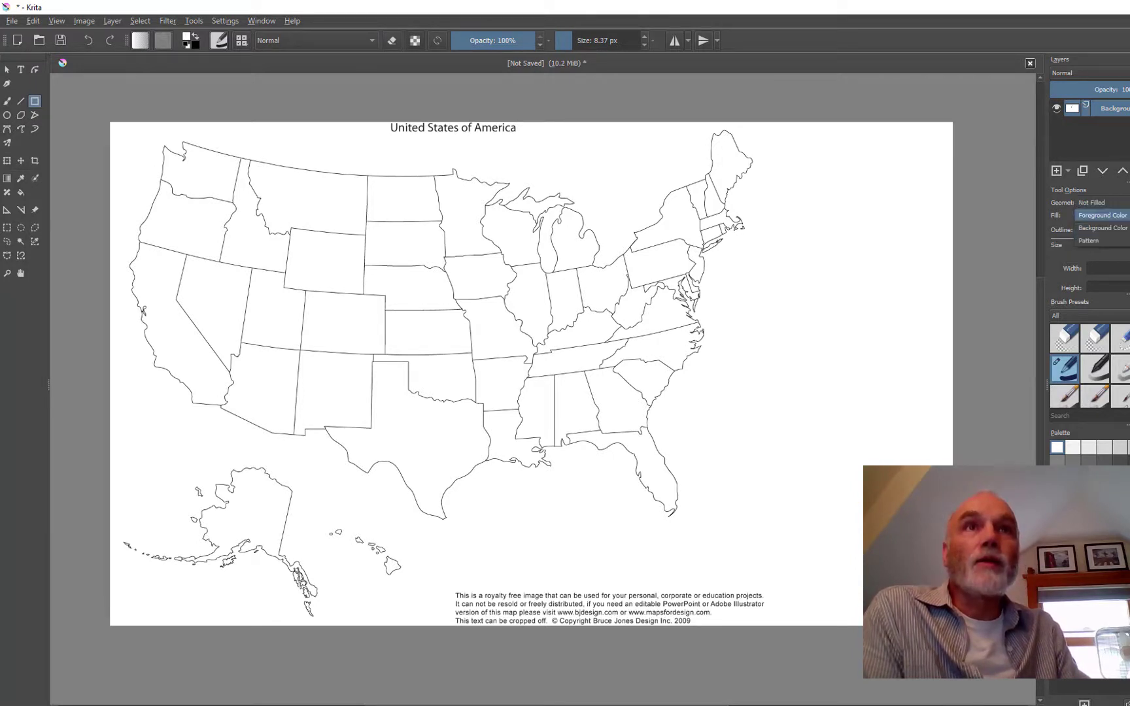
{"action": "left_click", "coordinate": [1101, 216]}
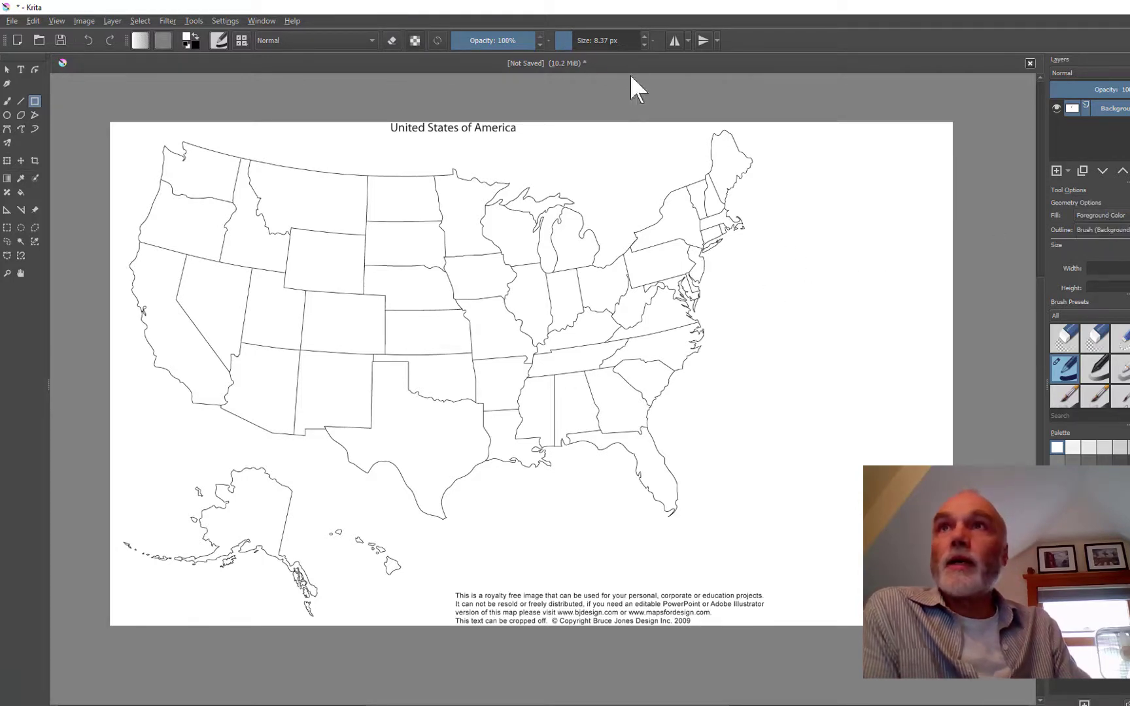
Step: Try a rectangle east of the map, undo it, and try a tiny one with a 0.31 px outline
{"action": "left_click_drag", "start_coordinate": [769, 260], "coordinate": [866, 316]}
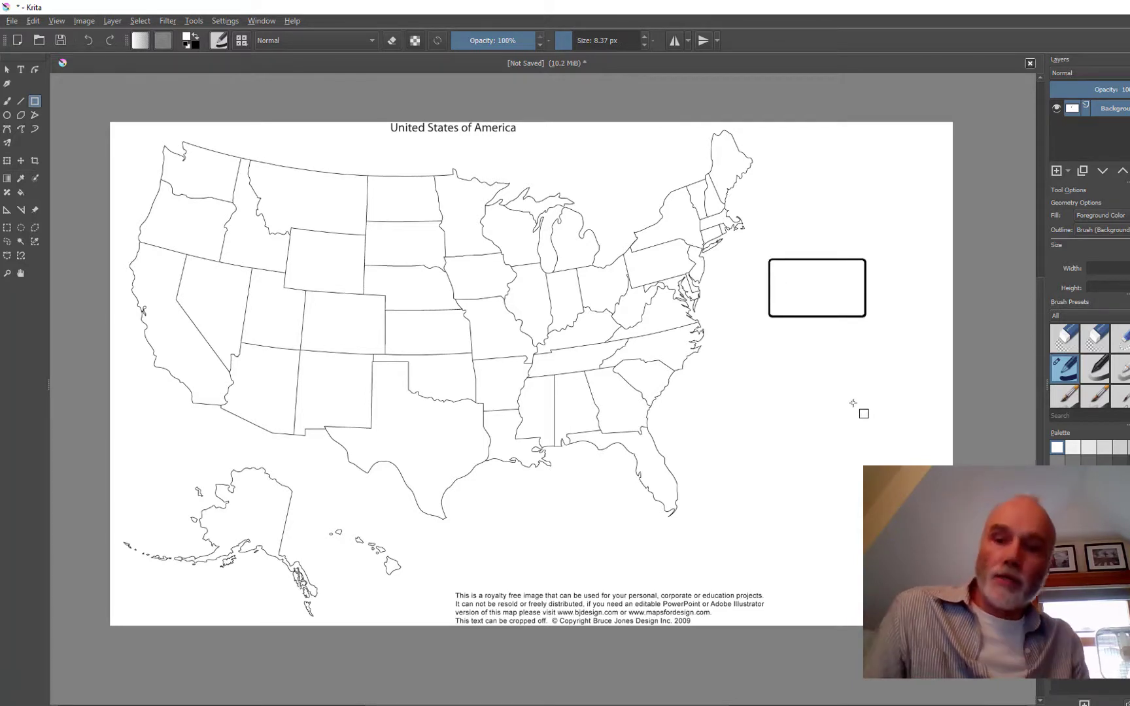
{"action": "key", "text": "ctrl+z"}
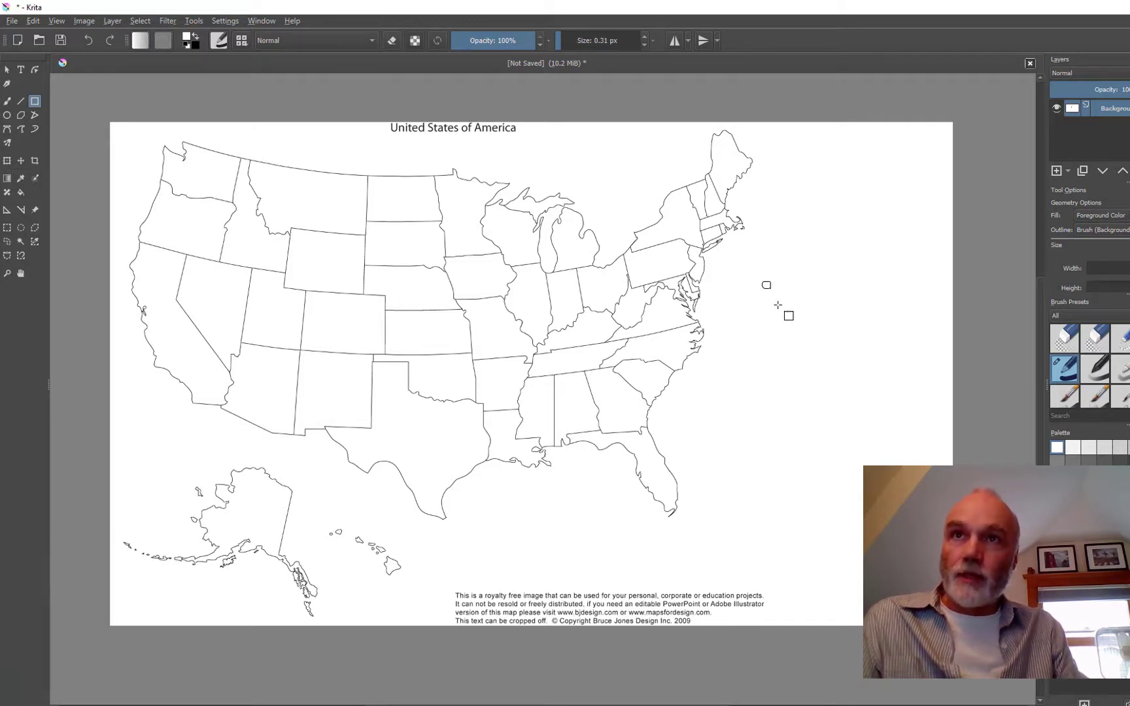
{"action": "left_click_drag", "start_coordinate": [784, 300], "coordinate": [786, 305]}
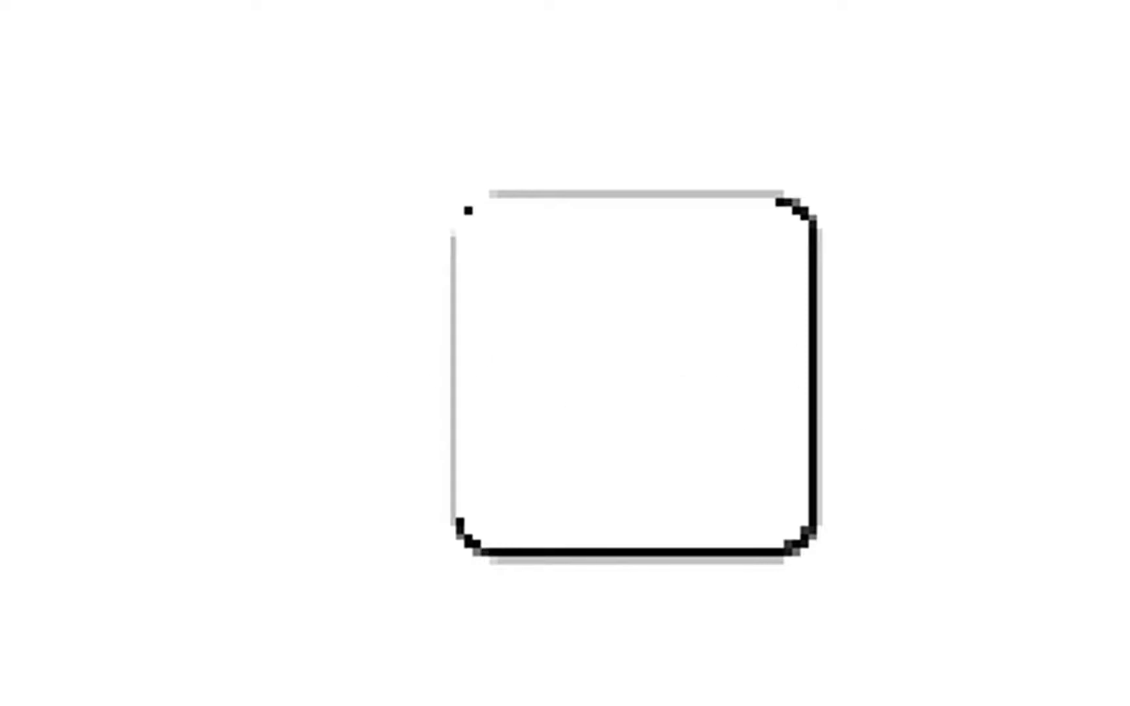
Step: Try to fill the inside of the rounded square with red, and undo the fill
{"action": "left_click", "coordinate": [594, 381]}
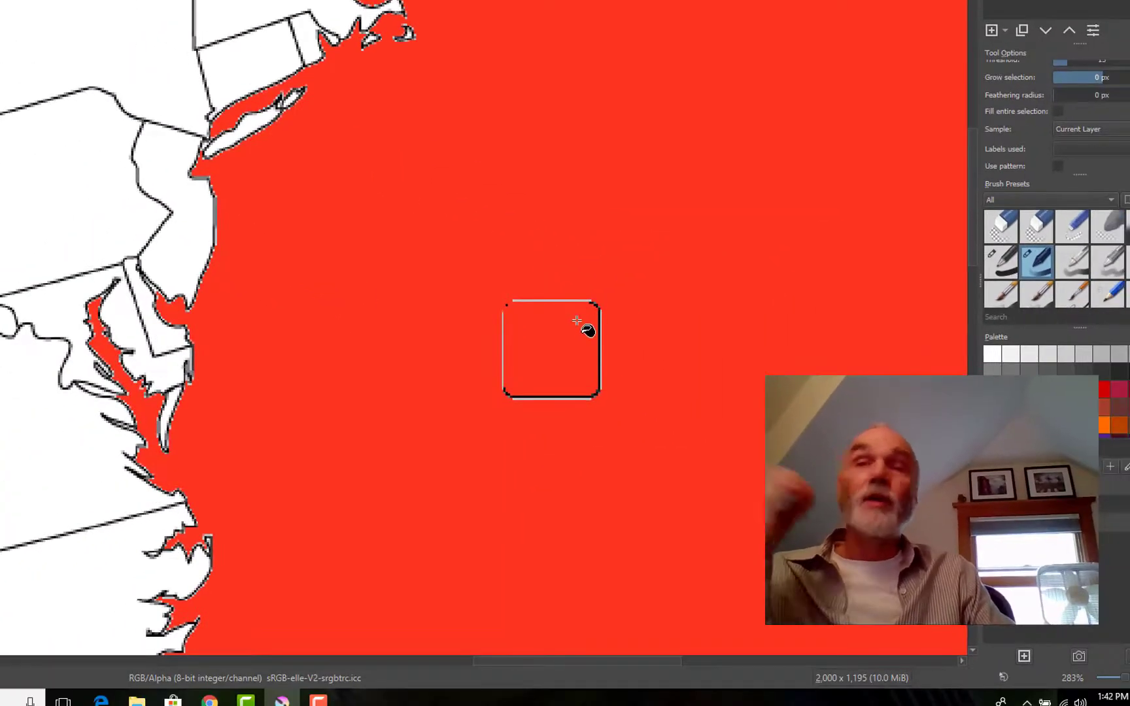
{"action": "key", "text": "ctrl+z"}
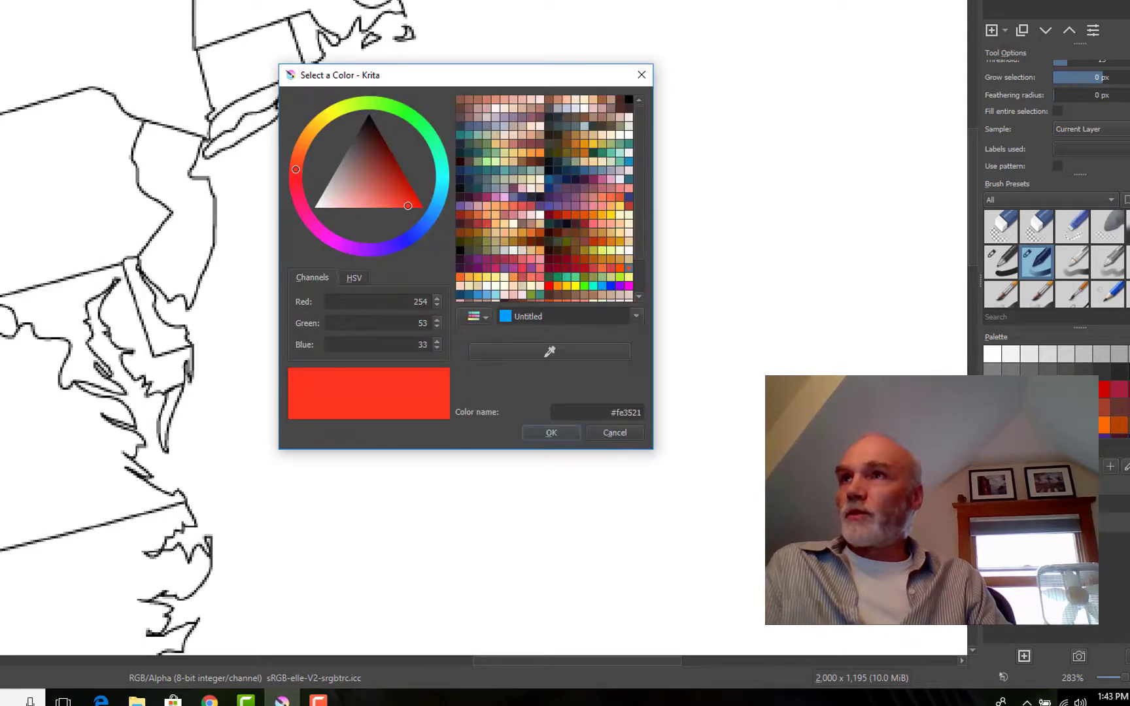
Step: Set the foreground color to white (#ffffff) and slightly increase the brush size
{"action": "left_click_drag", "start_coordinate": [332, 191], "coordinate": [316, 207]}
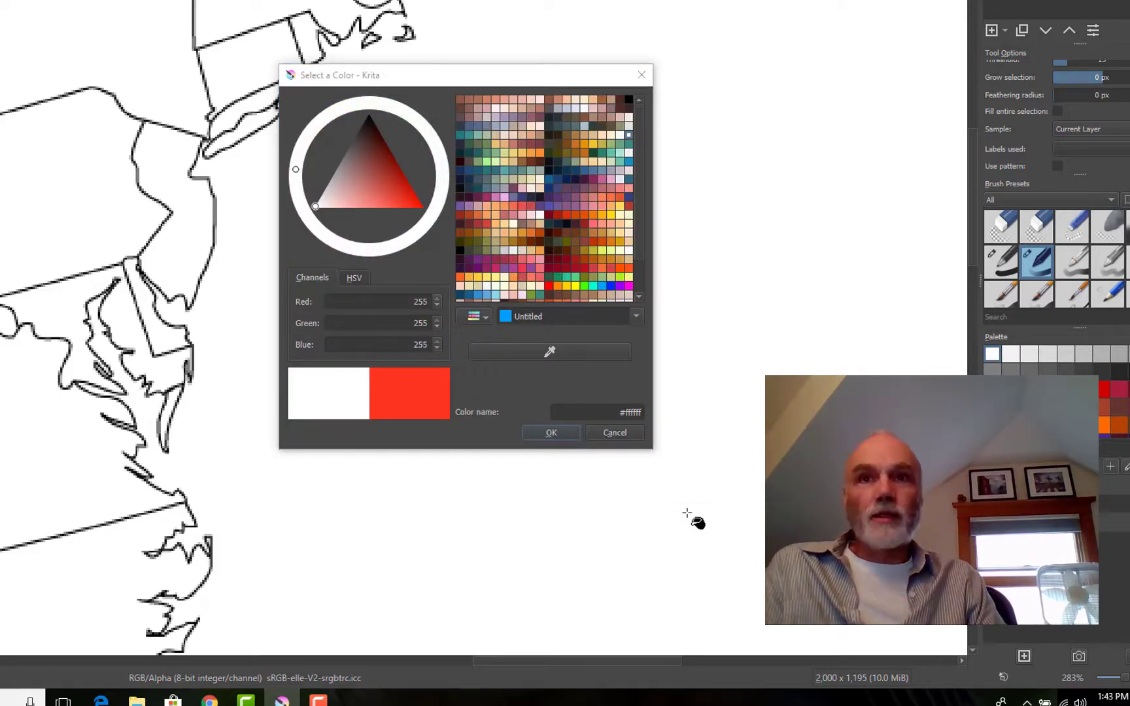
{"action": "left_click", "coordinate": [564, 433]}
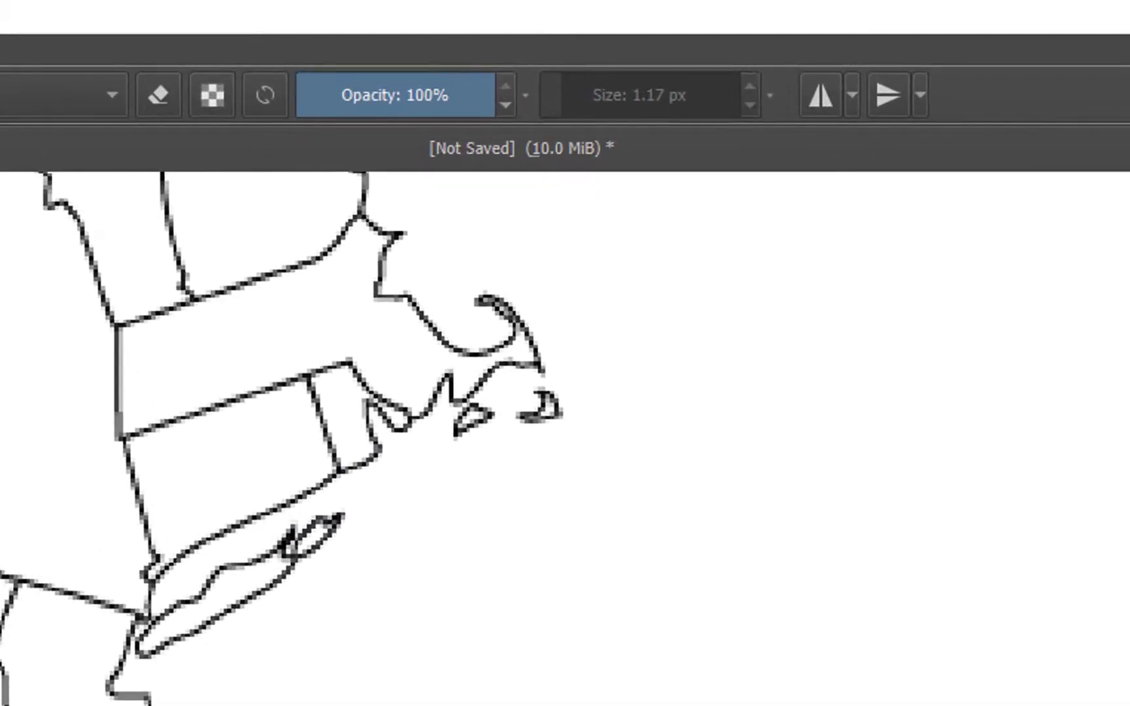
{"action": "left_click_drag", "start_coordinate": [565, 98], "coordinate": [568, 99]}
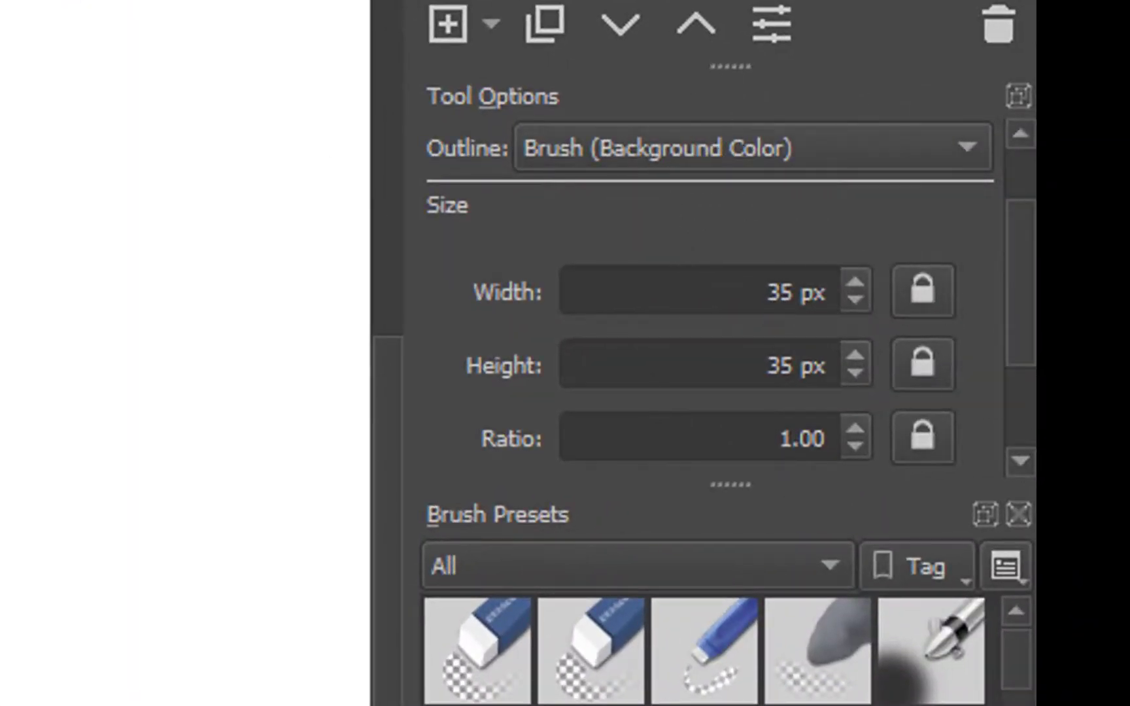
Step: Set Round X and Round Y to 0 px and draw a small sharp-cornered square northeast of the rounded square
{"action": "left_click_drag", "start_coordinate": [1016, 260], "coordinate": [1016, 378]}
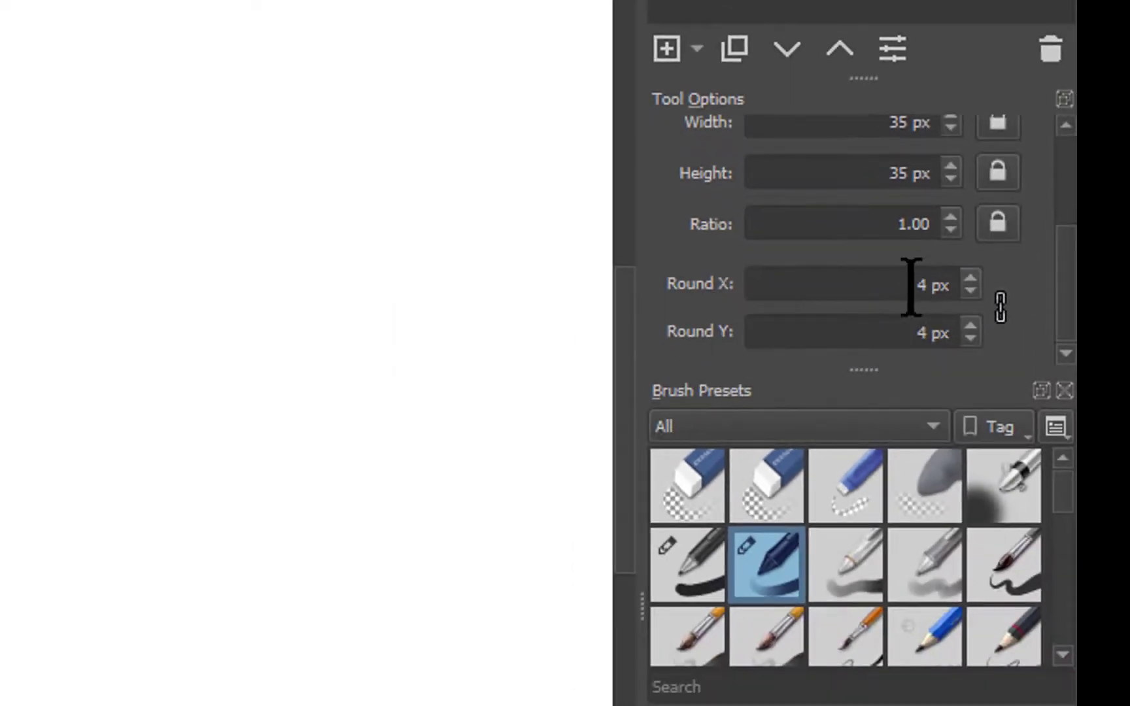
{"action": "left_click_drag", "start_coordinate": [912, 286], "coordinate": [944, 285]}
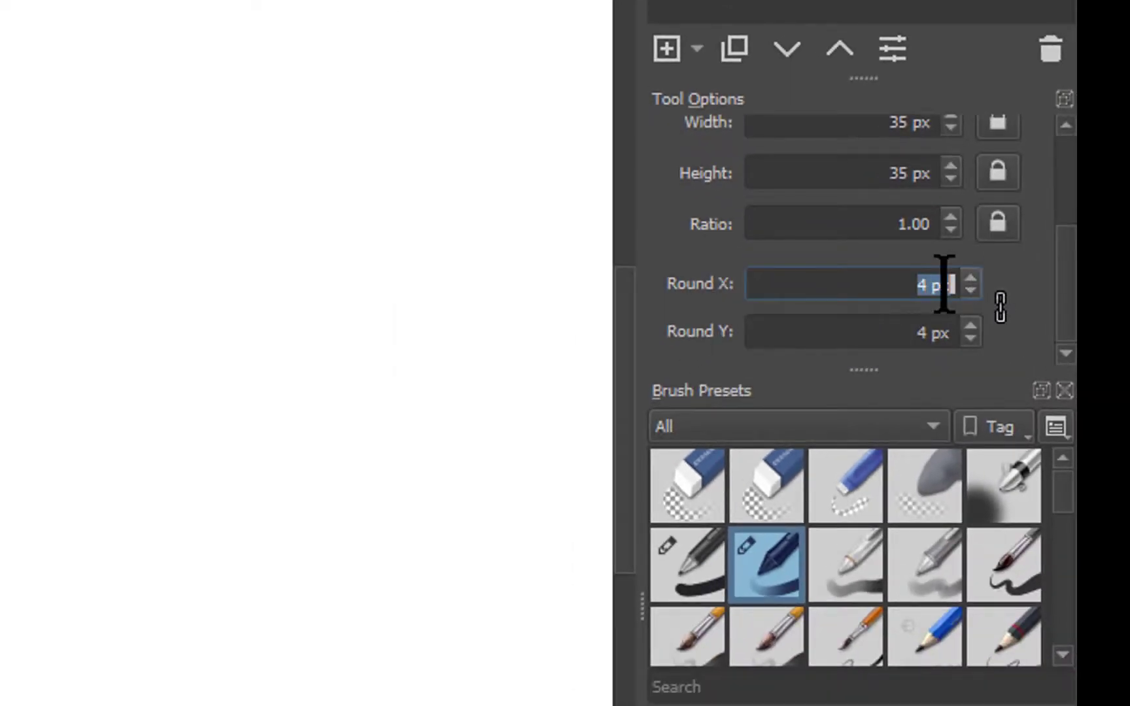
{"action": "type", "text": "0"}
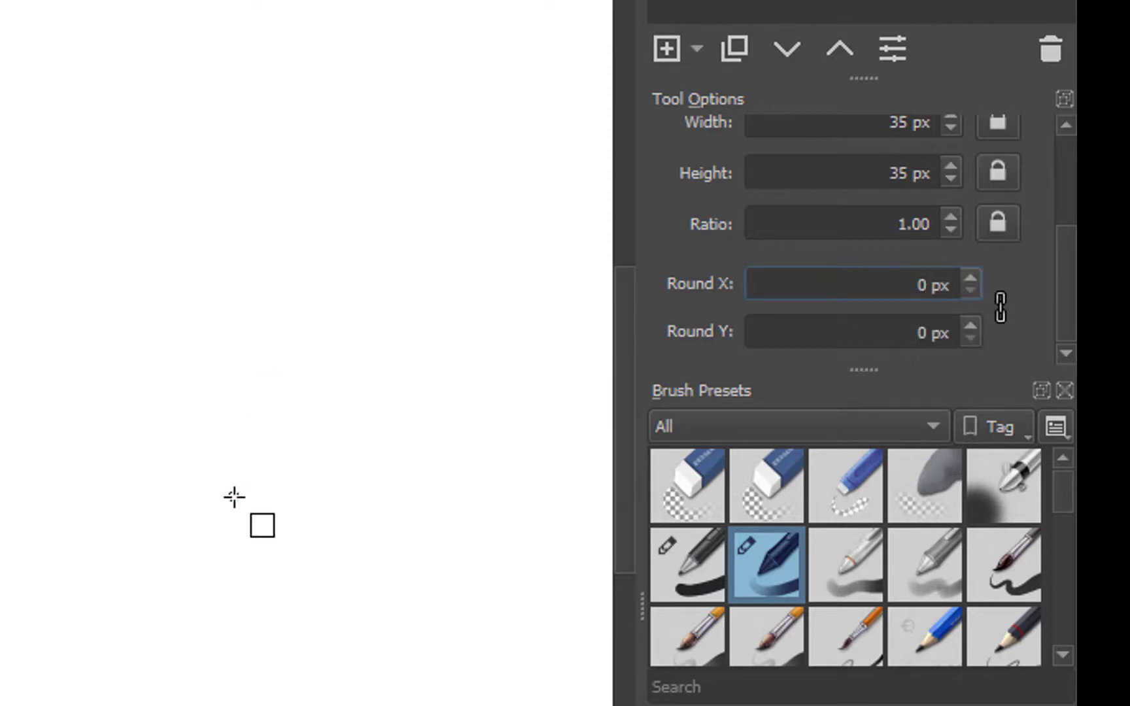
{"action": "left_click_drag", "start_coordinate": [225, 271], "coordinate": [301, 343]}
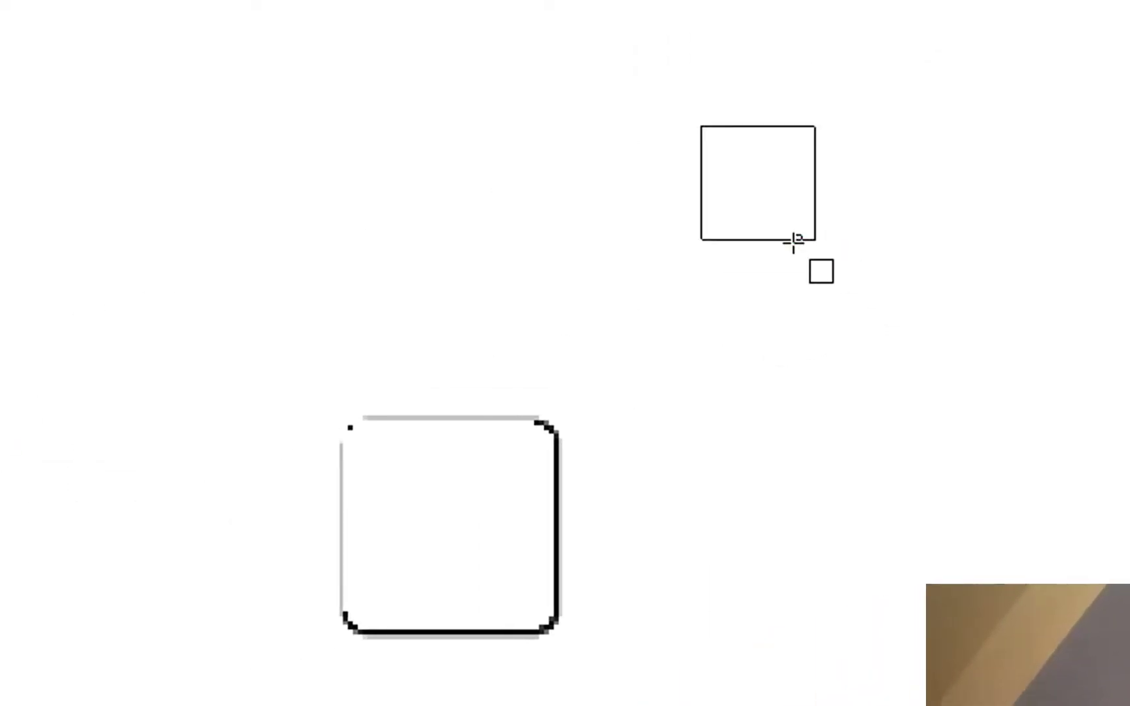
{"action": "left_click_drag", "start_coordinate": [778, 198], "coordinate": [790, 220]}
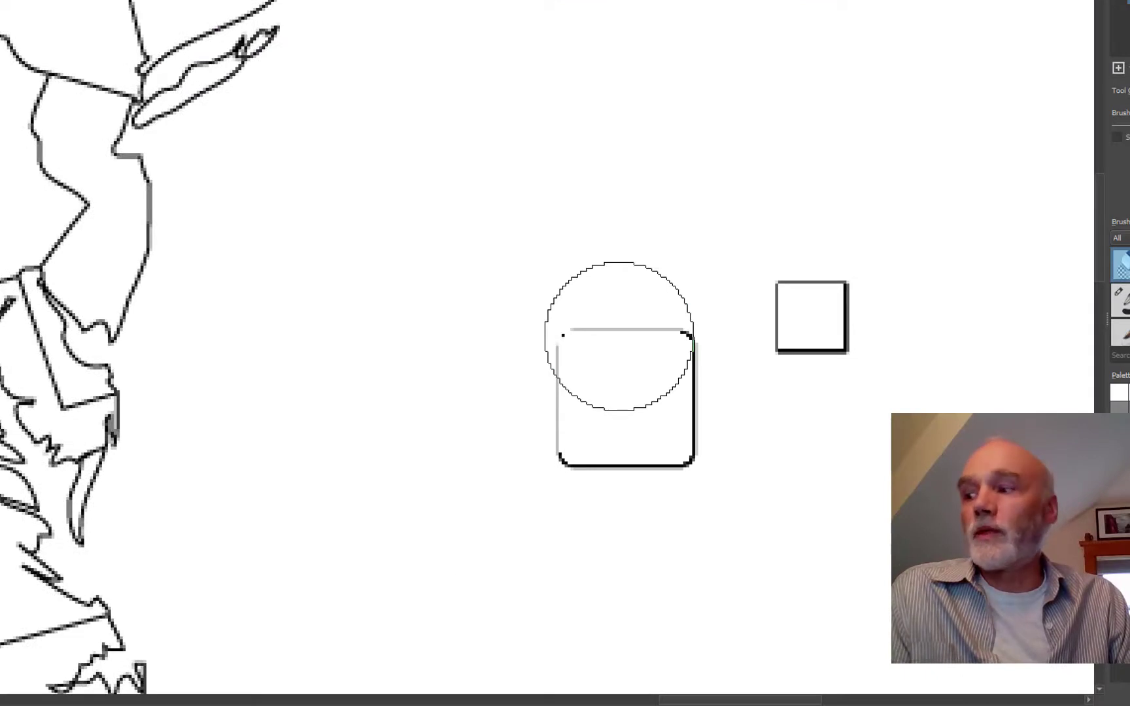
Step: Try to remove the rounded square with an eraser brush, and undo the erasing
{"action": "mouse_move", "coordinate": [619, 337]}
{"action": "left_mouse_down"}
{"action": "mouse_move", "coordinate": [590, 348]}
{"action": "mouse_move", "coordinate": [564, 411]}
{"action": "mouse_move", "coordinate": [587, 467]}
{"action": "left_mouse_up"}
{"action": "left_click_drag", "start_coordinate": [718, 391], "coordinate": [689, 364]}
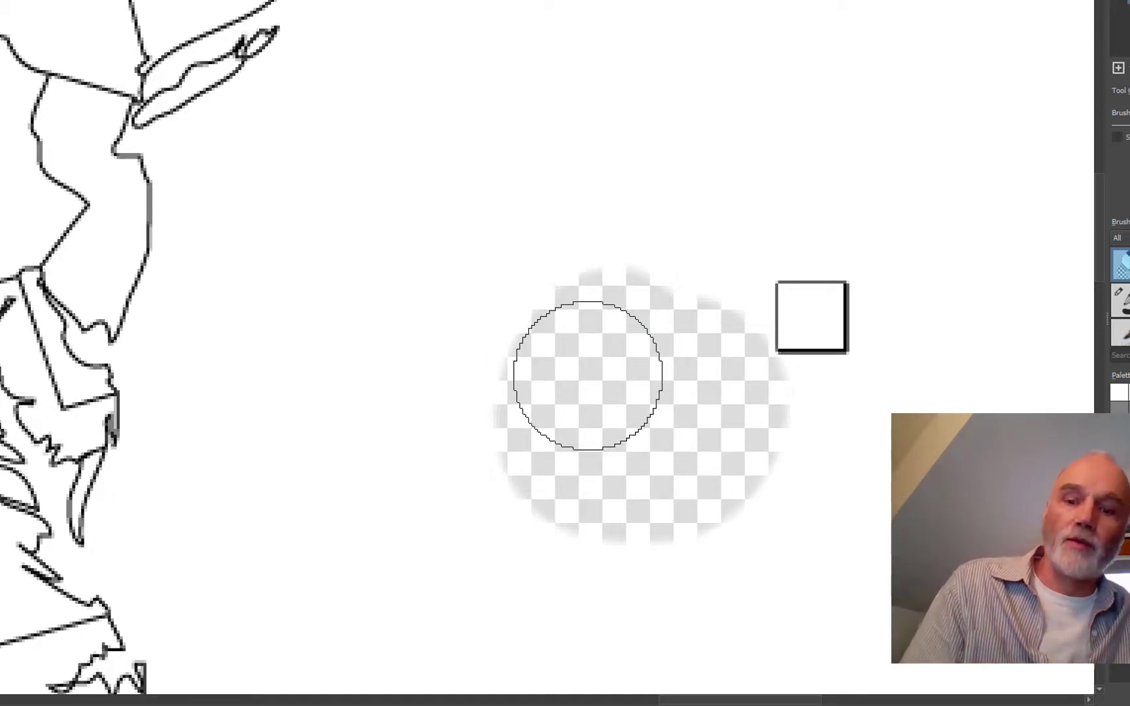
{"action": "key", "text": "ctrl+z"}
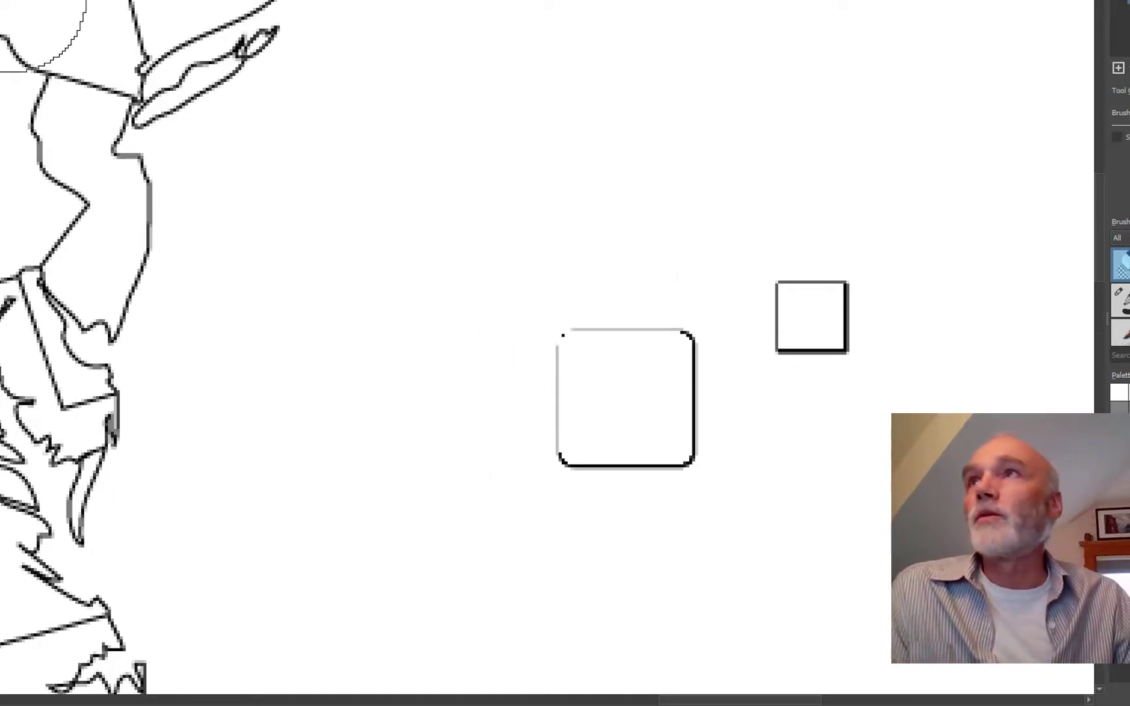
Step: Paint over the rounded square in white with the Basic-1 brush preset at an enlarged size
{"action": "key", "text": "F6"}
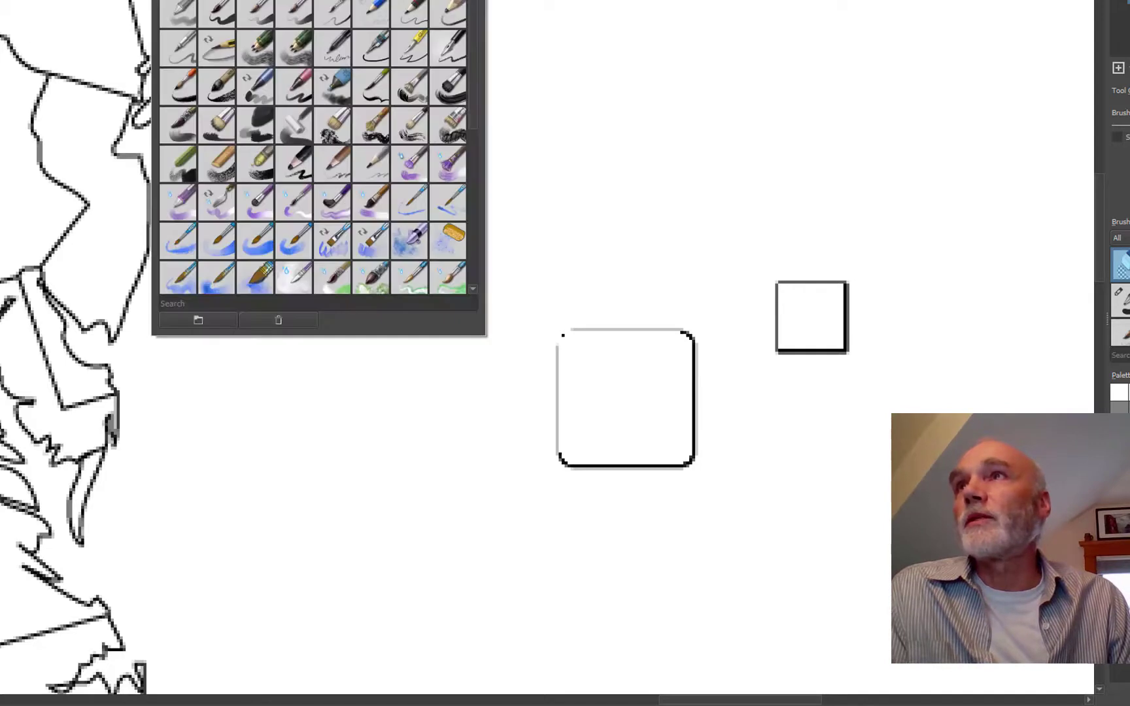
{"action": "left_click", "coordinate": [379, 17]}
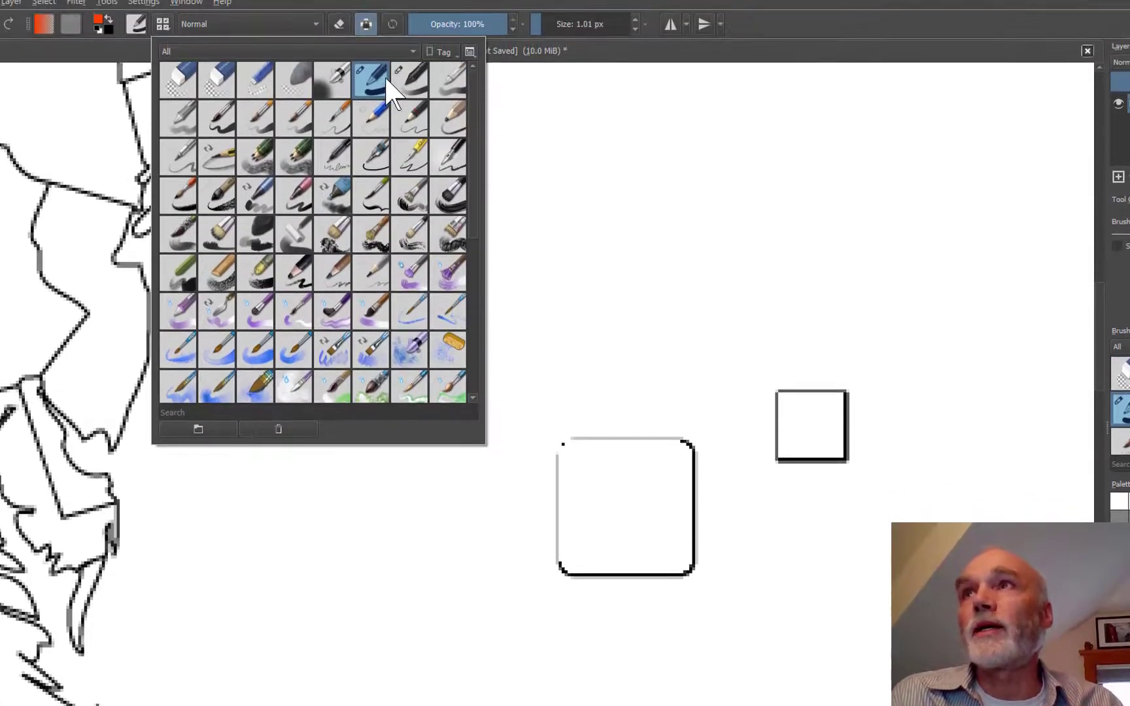
{"action": "left_click", "coordinate": [1118, 501]}
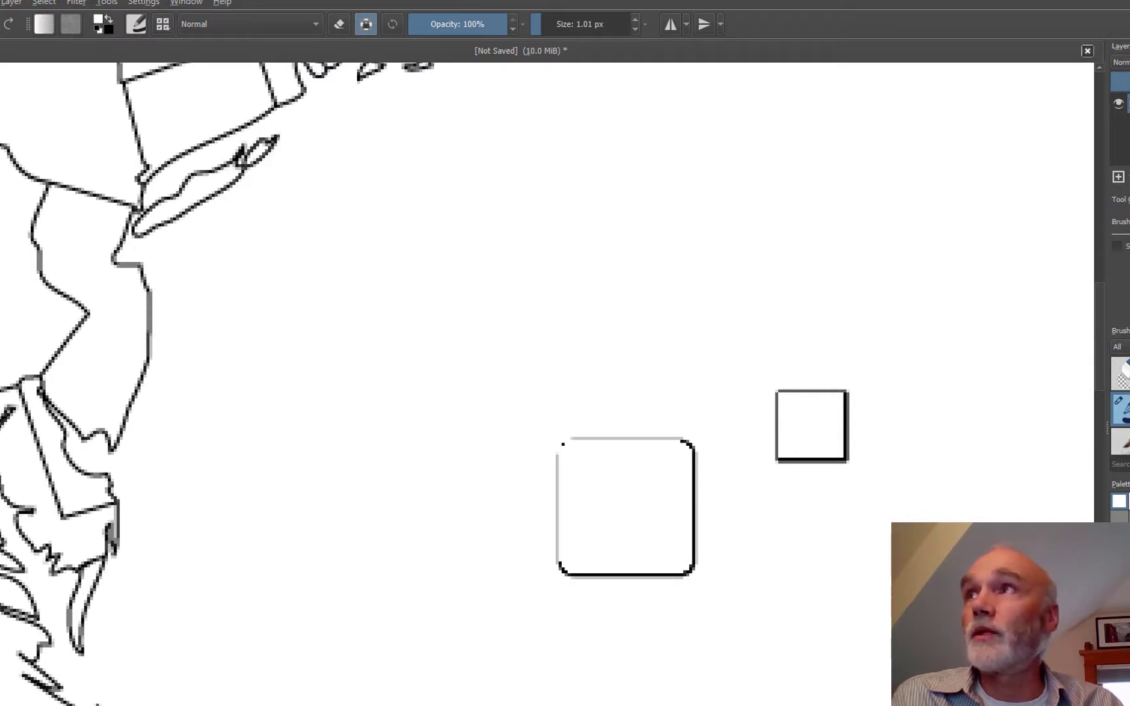
{"action": "left_click_drag", "start_coordinate": [543, 22], "coordinate": [579, 19]}
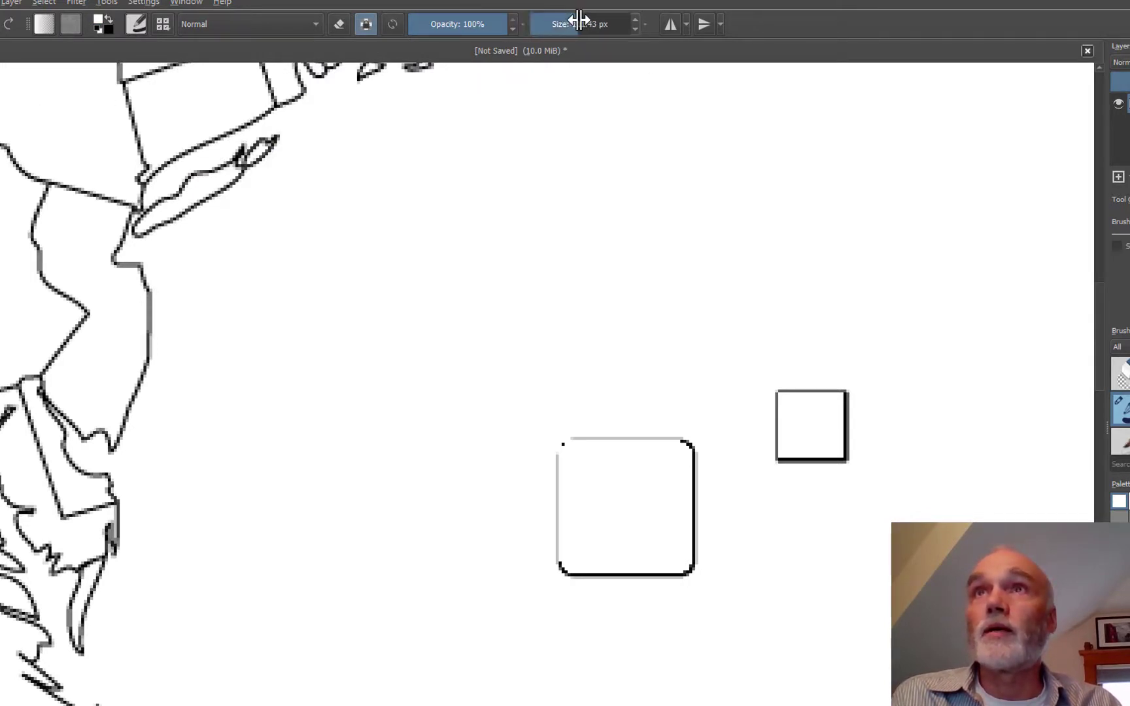
{"action": "left_click_drag", "start_coordinate": [530, 449], "coordinate": [575, 560]}
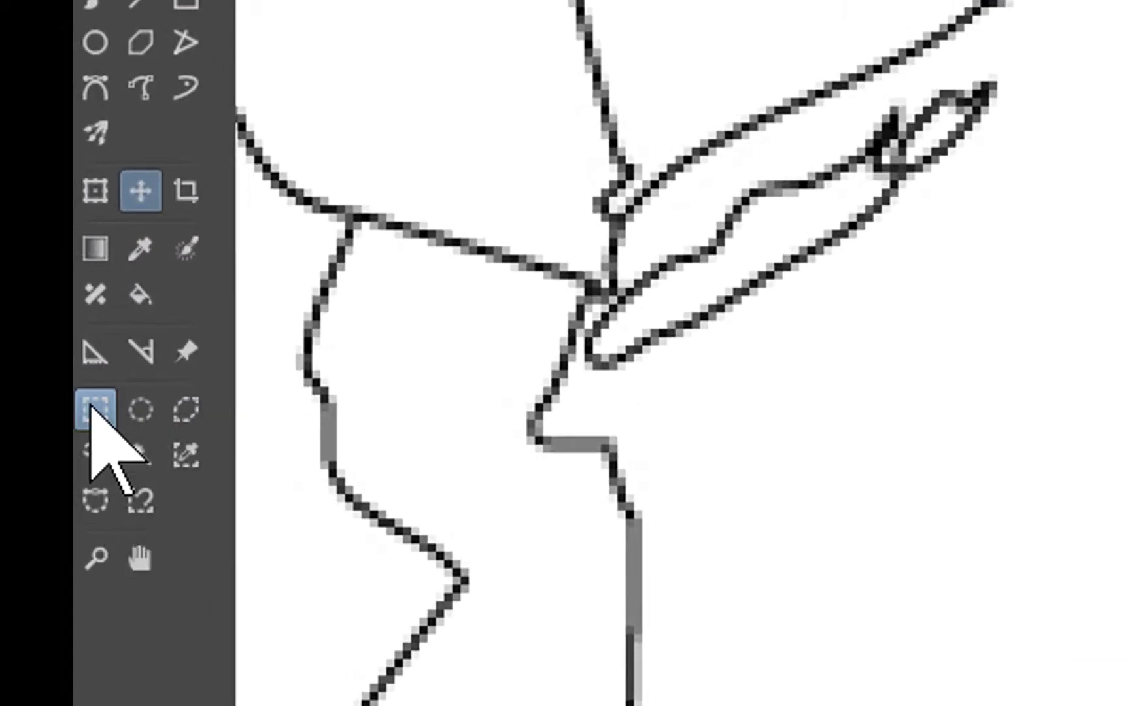
Step: Make a rectangular selection around the small sharp-cornered square
{"action": "left_click", "coordinate": [95, 411]}
{"action": "left_click_drag", "start_coordinate": [852, 280], "coordinate": [942, 368]}
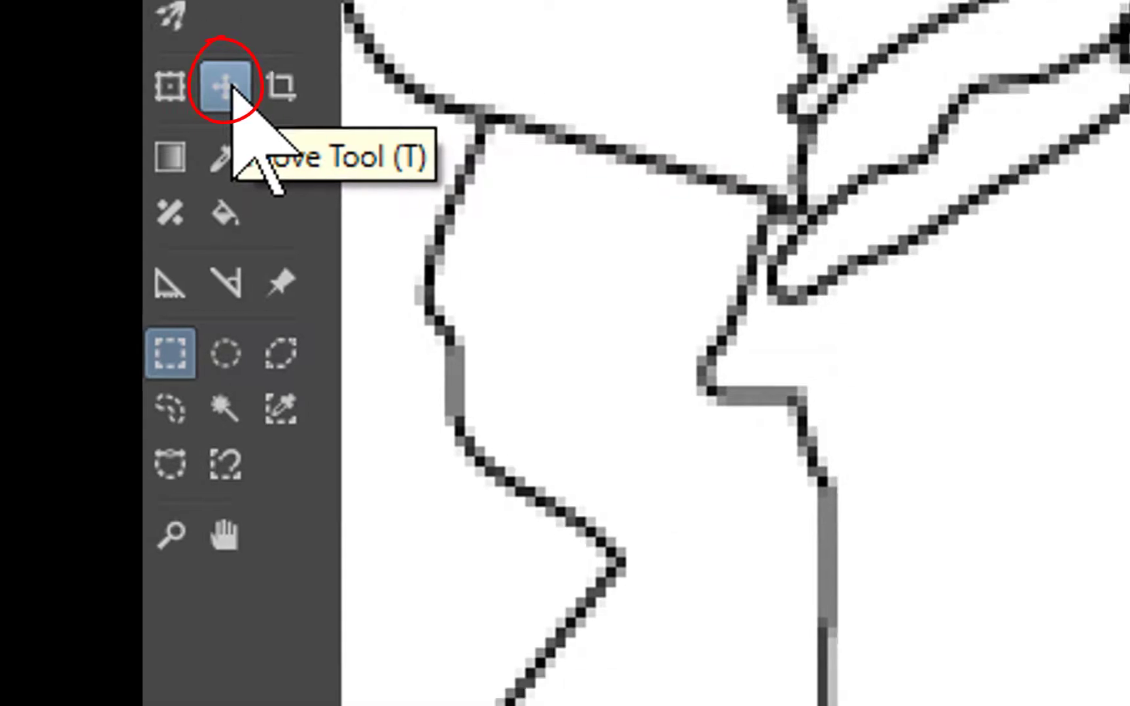
Step: Move copies of the small square directly beneath the original to form an aligned vertical column of three evenly spaced squares
{"action": "left_click", "coordinate": [373, 120]}
{"action": "left_click_drag", "start_coordinate": [648, 705], "coordinate": [652, 651]}
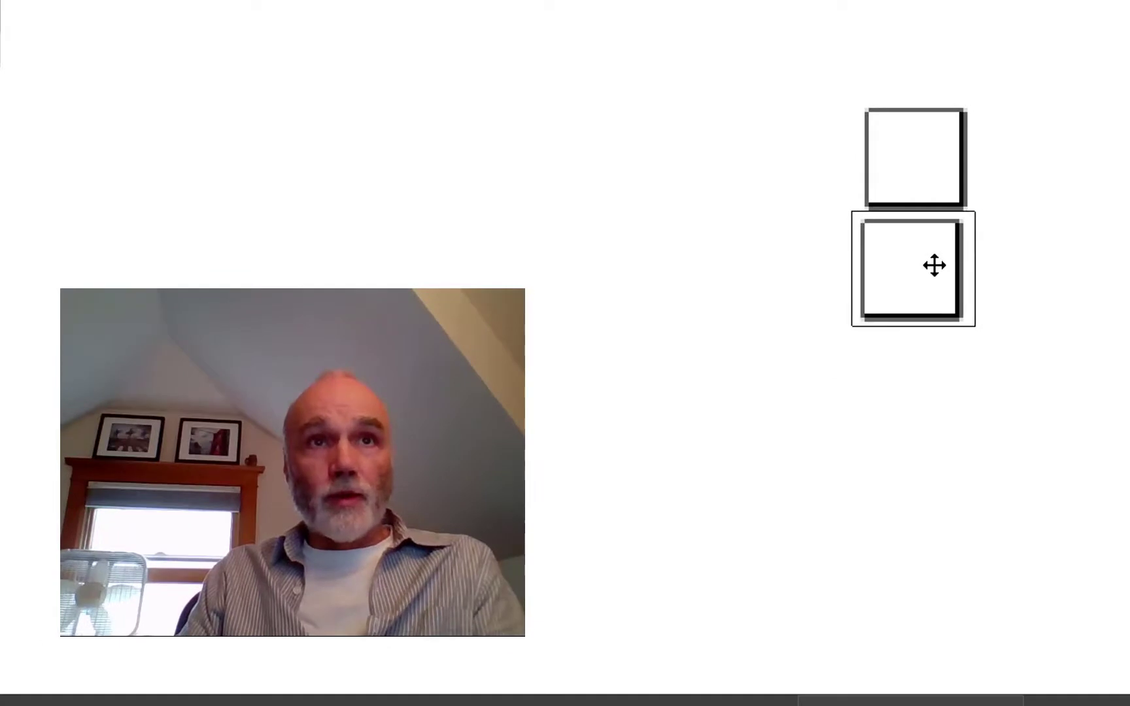
{"action": "mouse_move", "coordinate": [934, 264]}
{"action": "left_mouse_down"}
{"action": "mouse_move", "coordinate": [944, 259]}
{"action": "mouse_move", "coordinate": [941, 271]}
{"action": "mouse_move", "coordinate": [937, 264]}
{"action": "left_mouse_up"}
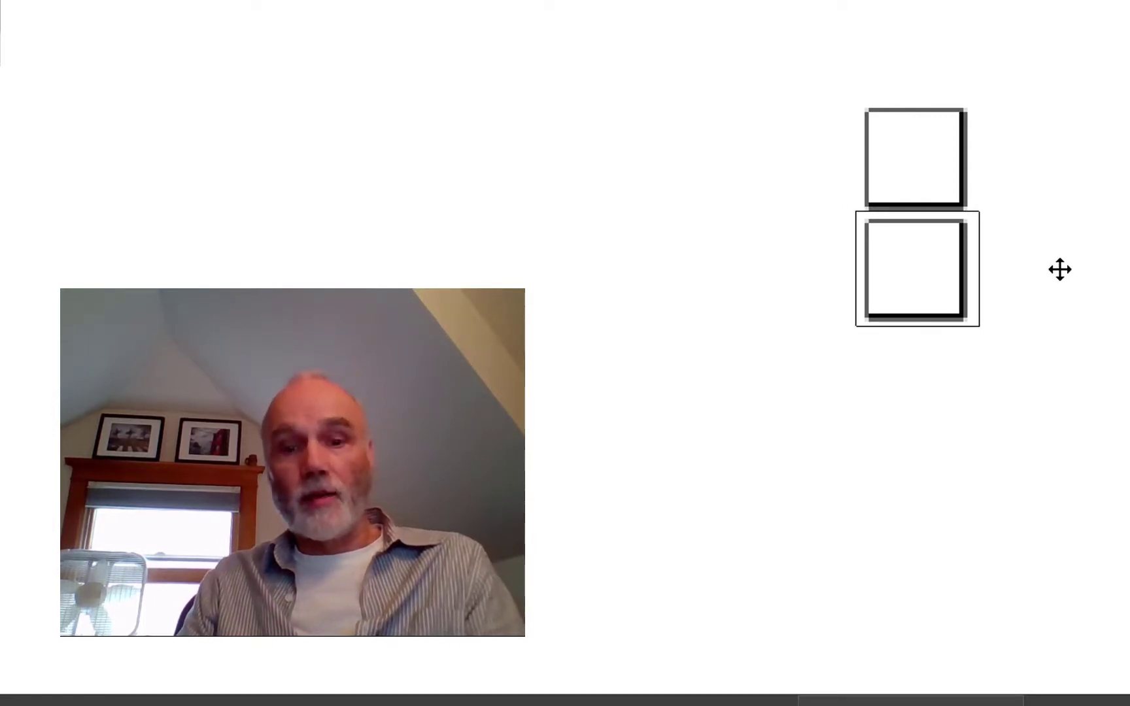
{"action": "left_click_drag", "start_coordinate": [916, 267], "coordinate": [916, 377]}
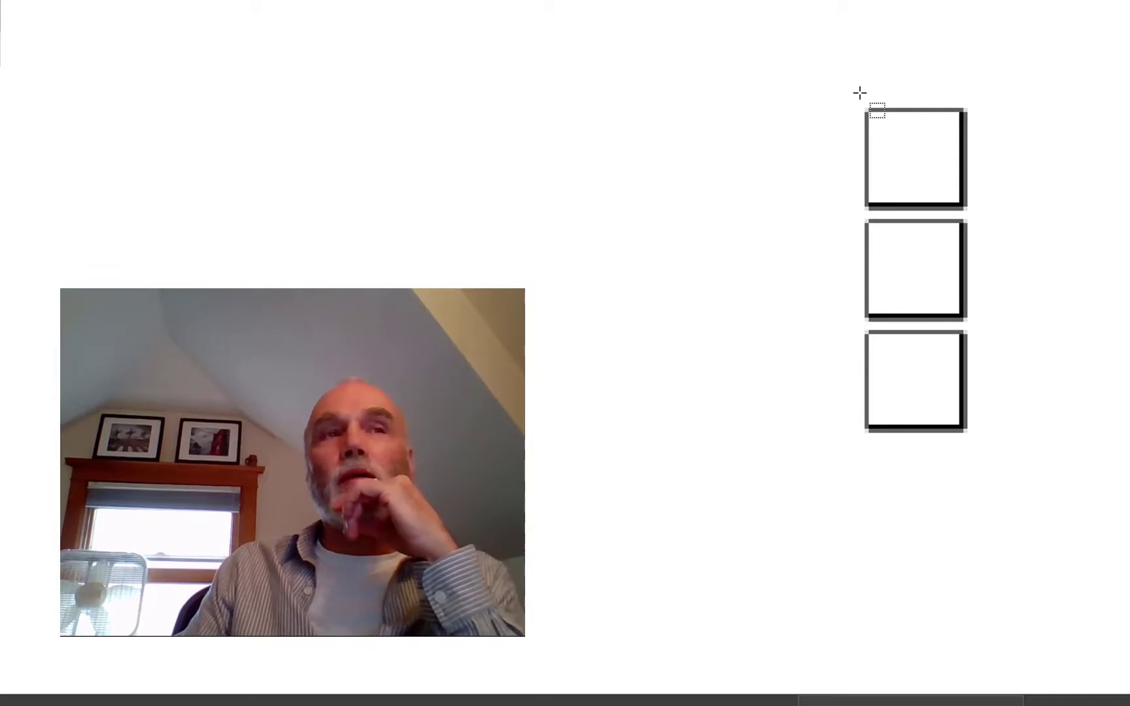
Step: Make a rectangular selection around the column of three squares and try to move them together
{"action": "left_click_drag", "start_coordinate": [859, 92], "coordinate": [981, 451]}
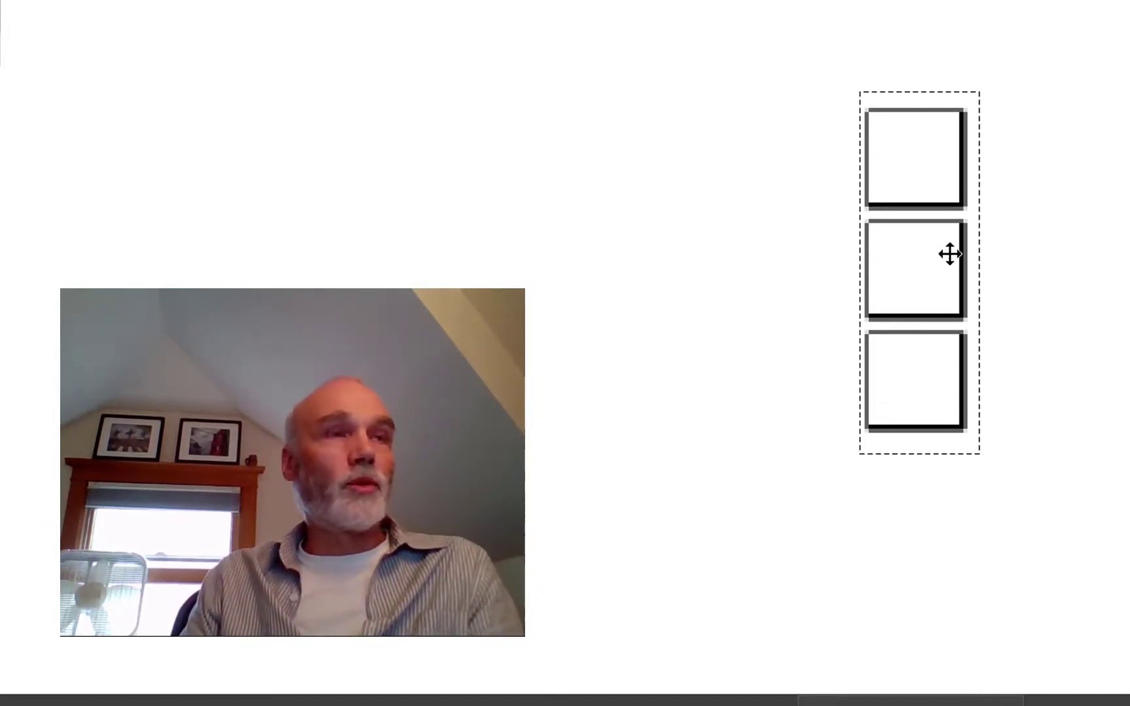
{"action": "mouse_move", "coordinate": [936, 283]}
{"action": "left_mouse_down"}
{"action": "mouse_move", "coordinate": [942, 3]}
{"action": "mouse_move", "coordinate": [966, 288]}
{"action": "mouse_move", "coordinate": [936, 282]}
{"action": "left_mouse_up"}
{"action": "left_click", "coordinate": [1013, 266]}
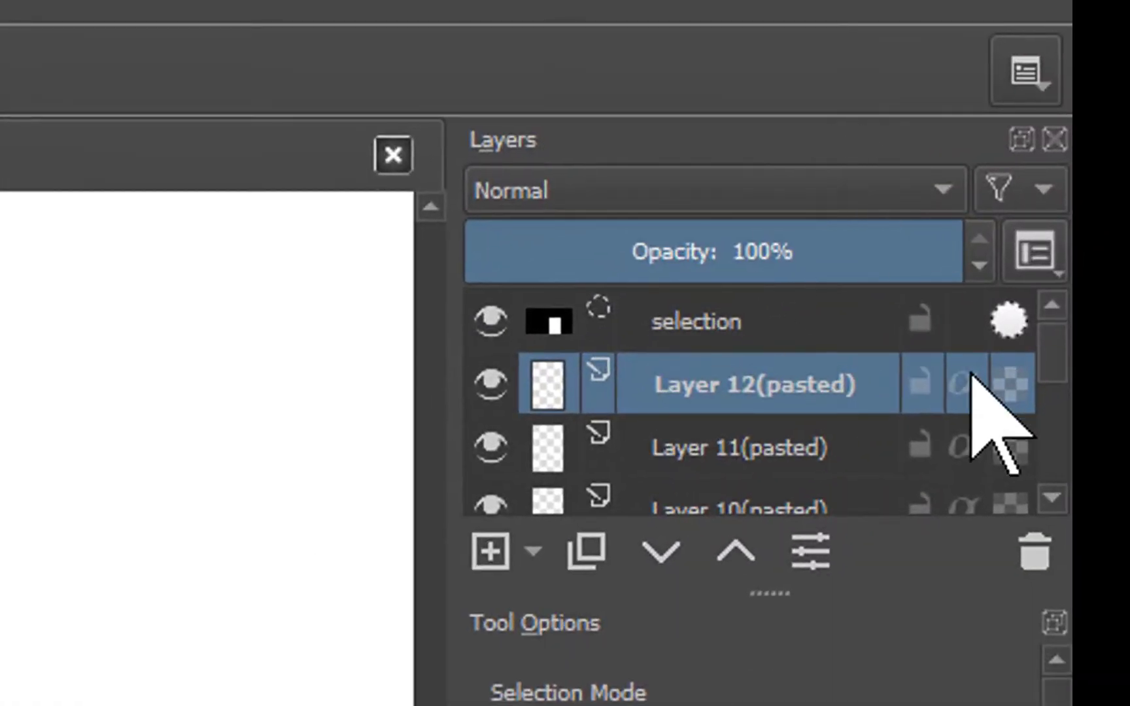
Step: Examine the stack of pasted layers and check which layer is active and what the separate layers contain
{"action": "mouse_move", "coordinate": [732, 360]}
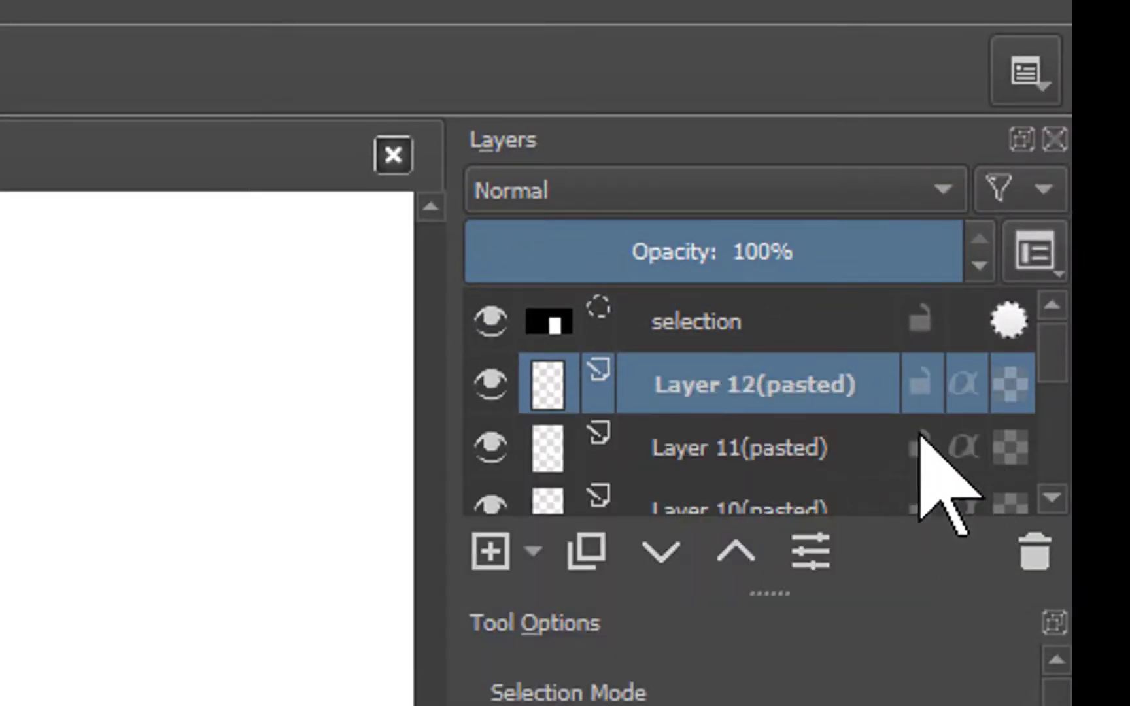
{"action": "mouse_move", "coordinate": [743, 392]}
{"action": "scroll", "coordinate": [806, 409], "scroll_direction": "down", "scroll_amount": 1}
{"action": "scroll", "coordinate": [806, 408], "scroll_direction": "down", "scroll_amount": 4}
{"action": "scroll", "coordinate": [806, 409], "scroll_direction": "up", "scroll_amount": 6}
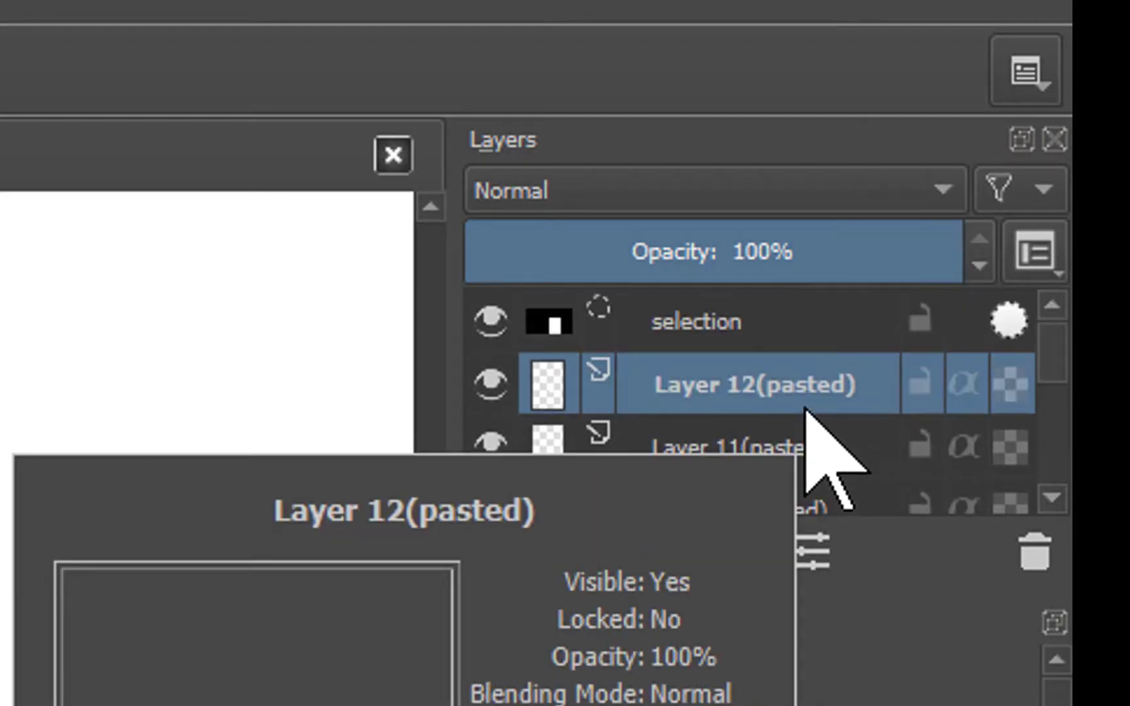
{"action": "scroll", "coordinate": [811, 425], "scroll_direction": "down", "scroll_amount": 4}
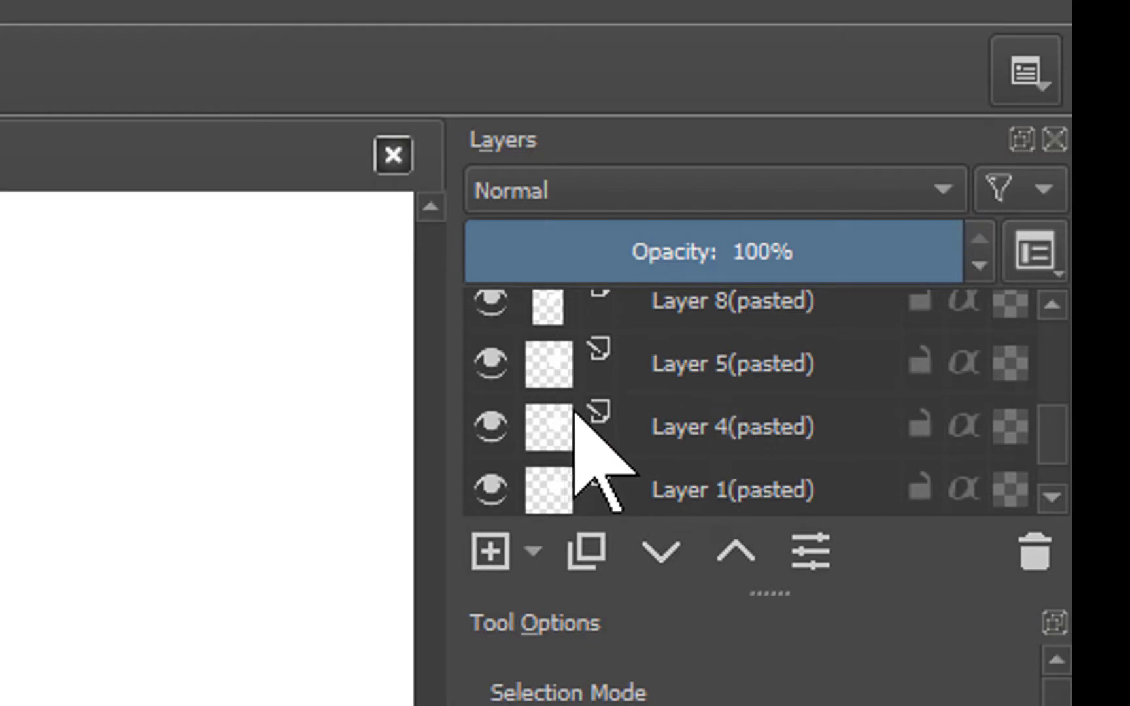
{"action": "mouse_move", "coordinate": [553, 430]}
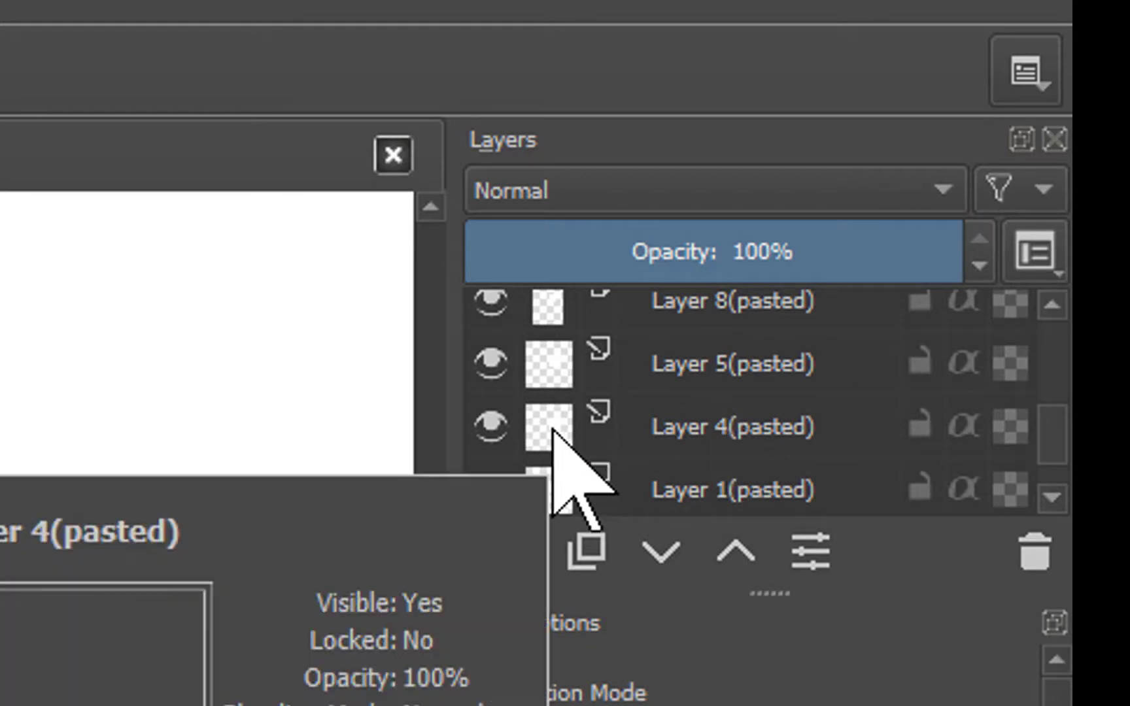
{"action": "mouse_move", "coordinate": [552, 371]}
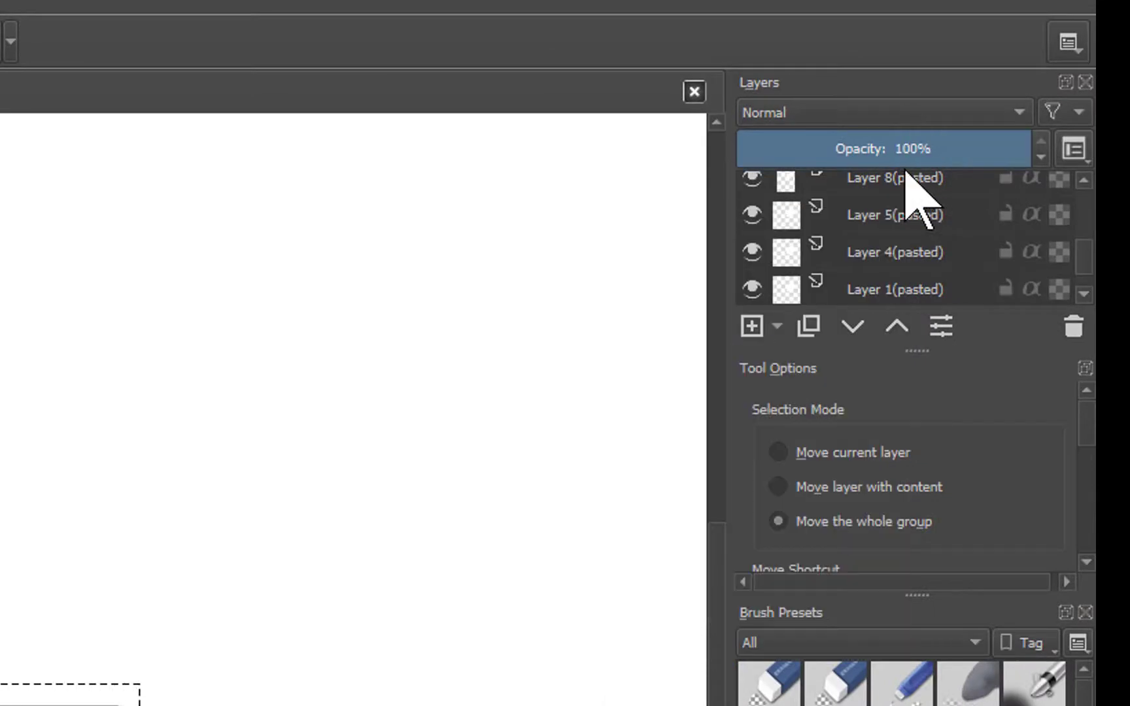
Step: Flatten the image to merge the map and all pasted square layers into a single layer
{"action": "scroll", "coordinate": [906, 196], "scroll_direction": "up", "scroll_amount": 5}
{"action": "right_click", "coordinate": [870, 224]}
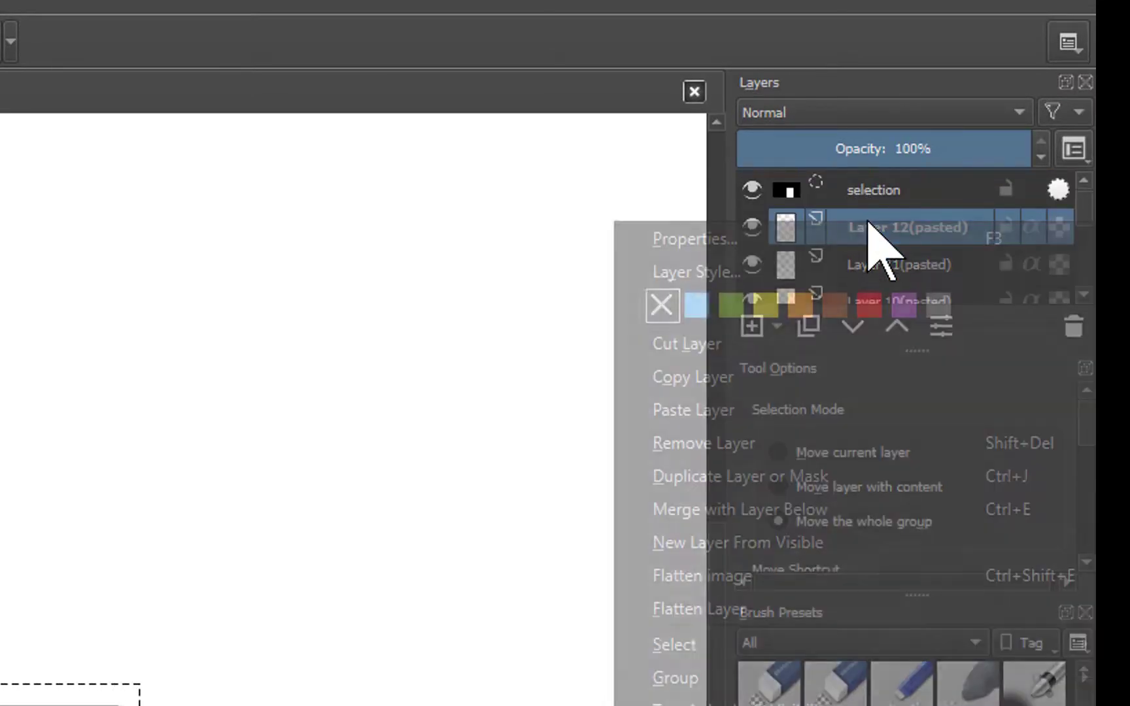
{"action": "left_click", "coordinate": [732, 579]}
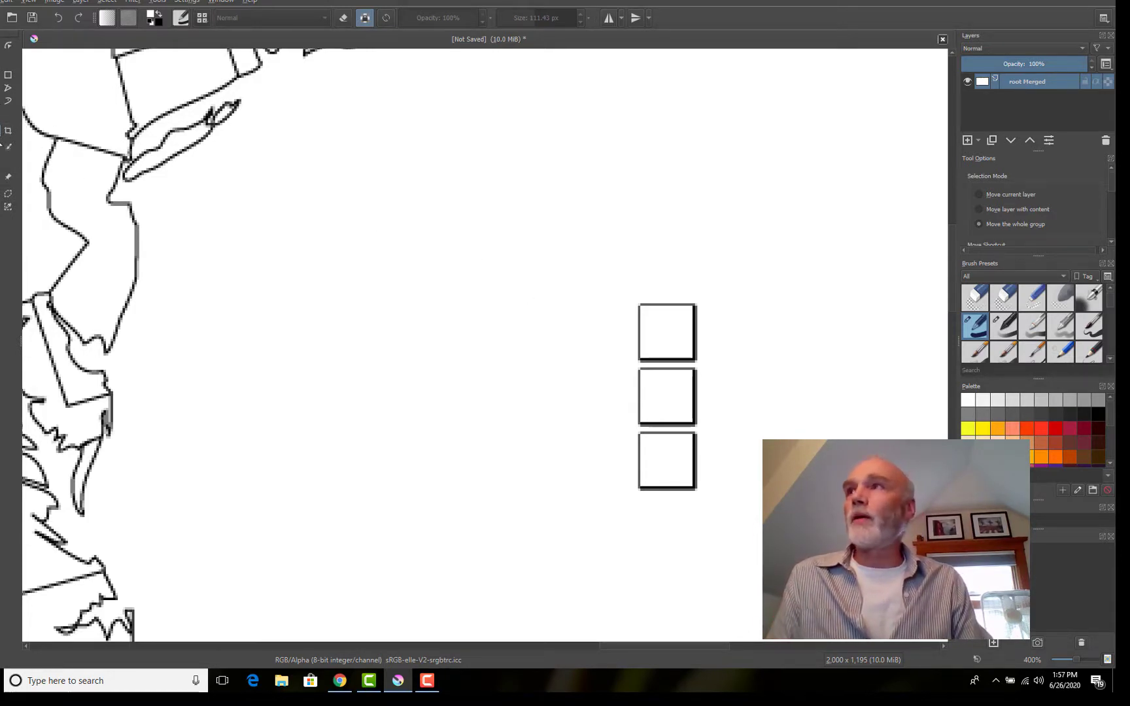
Step: Select and duplicate the column of three squares, and align the copy directly below it to make a column of six
{"action": "key", "text": "ctrl+r"}
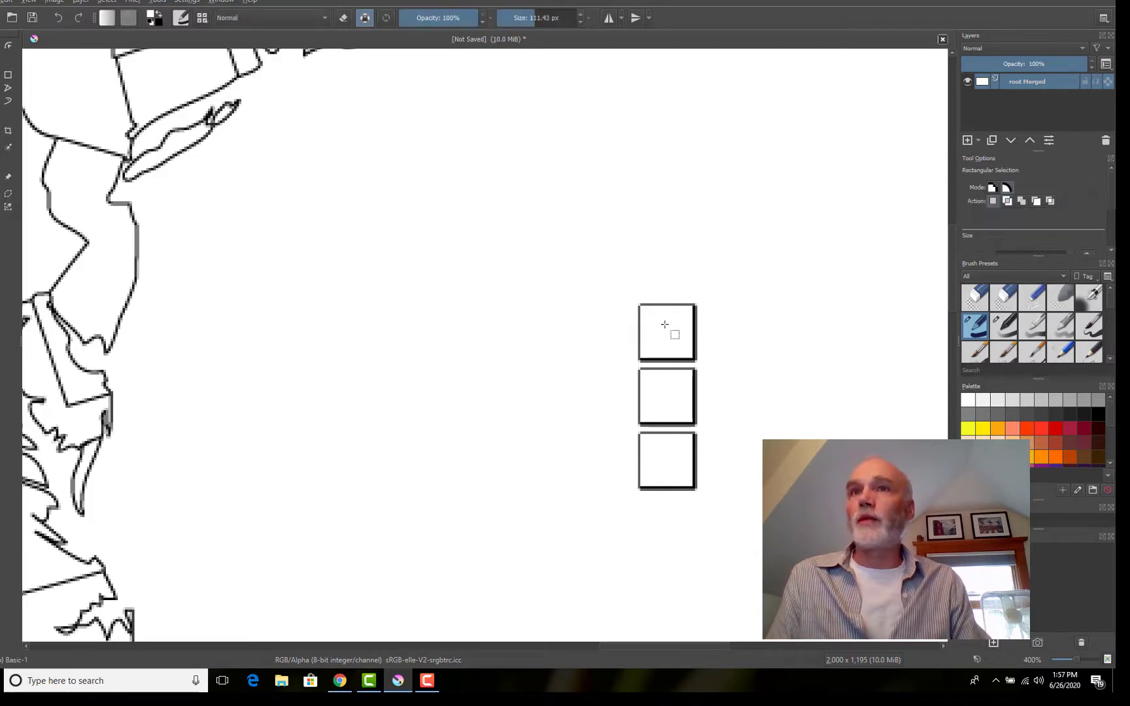
{"action": "left_click_drag", "start_coordinate": [637, 302], "coordinate": [703, 496]}
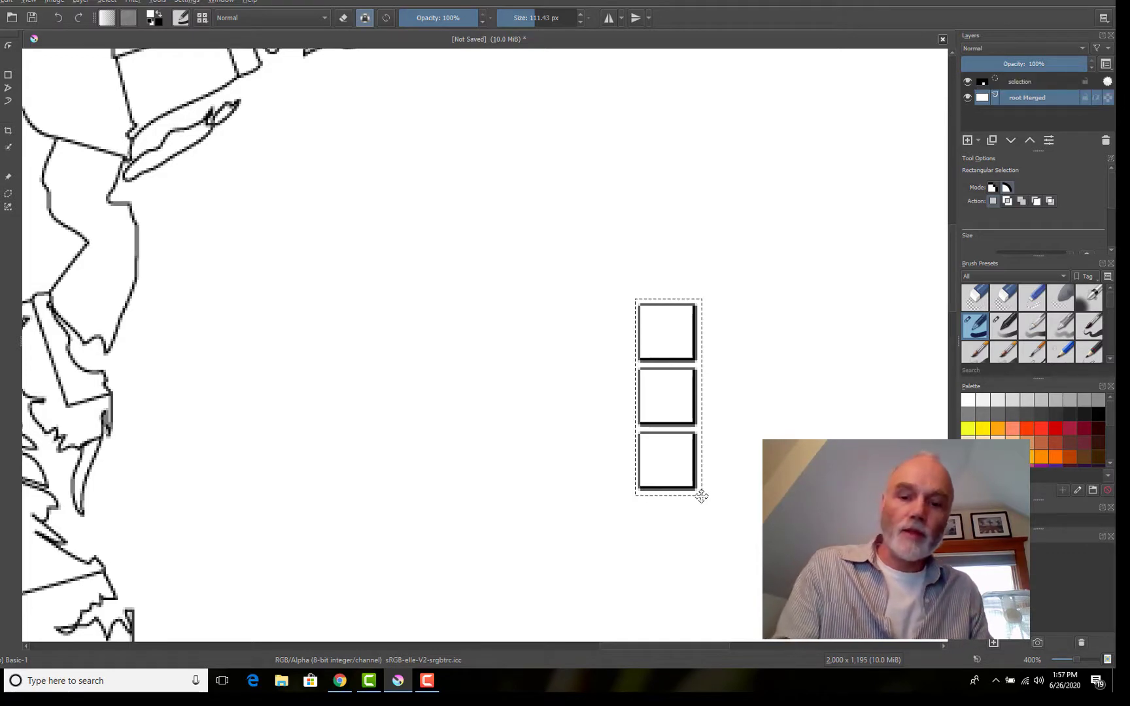
{"action": "key", "text": "ctrl+c"}
{"action": "key", "text": "ctrl+v"}
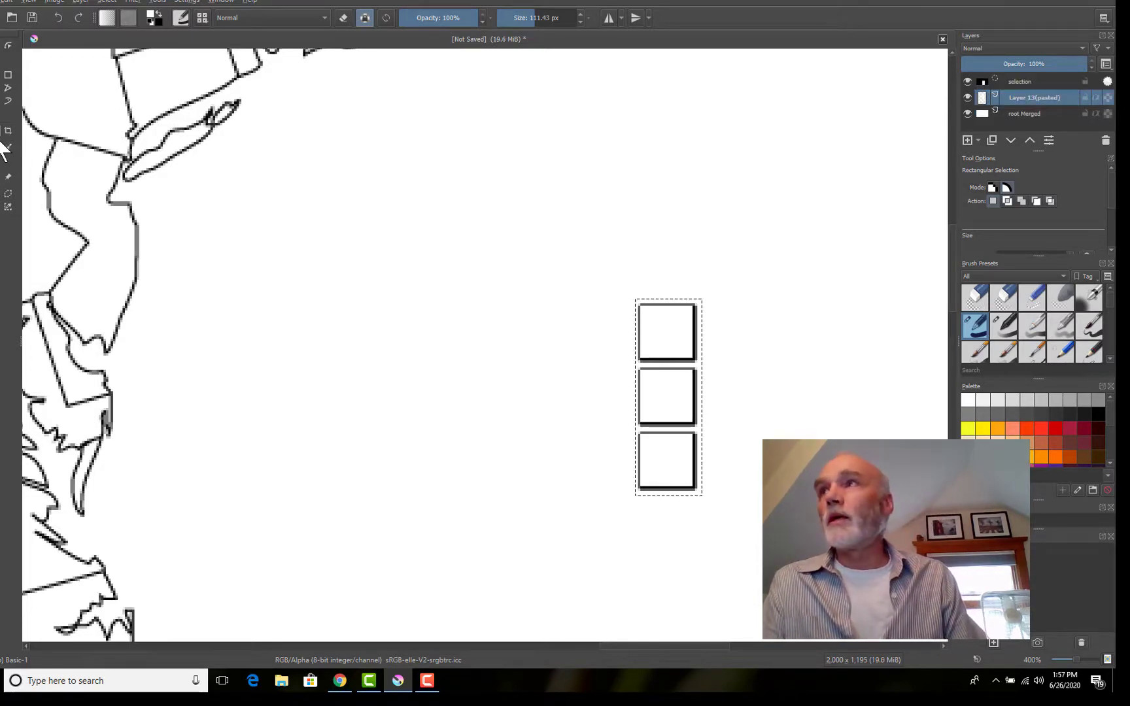
{"action": "left_click", "coordinate": [3, 145]}
{"action": "left_click_drag", "start_coordinate": [680, 436], "coordinate": [686, 631]}
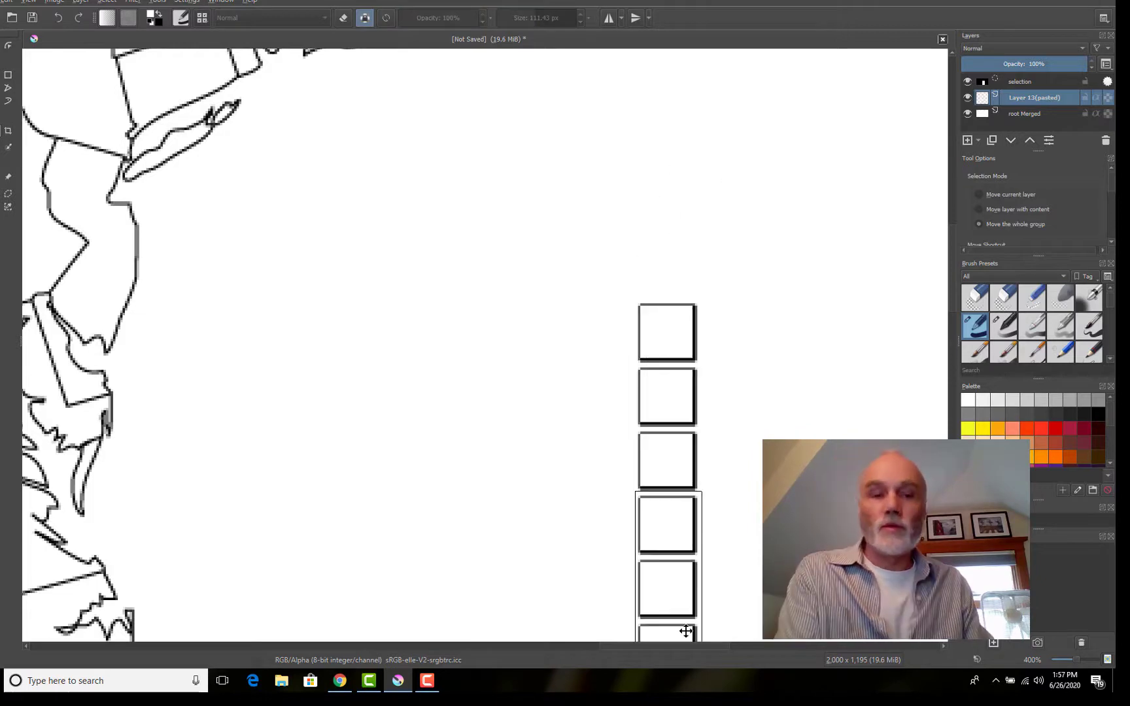
{"action": "key", "text": "Up"}
{"action": "key", "text": "Down"}
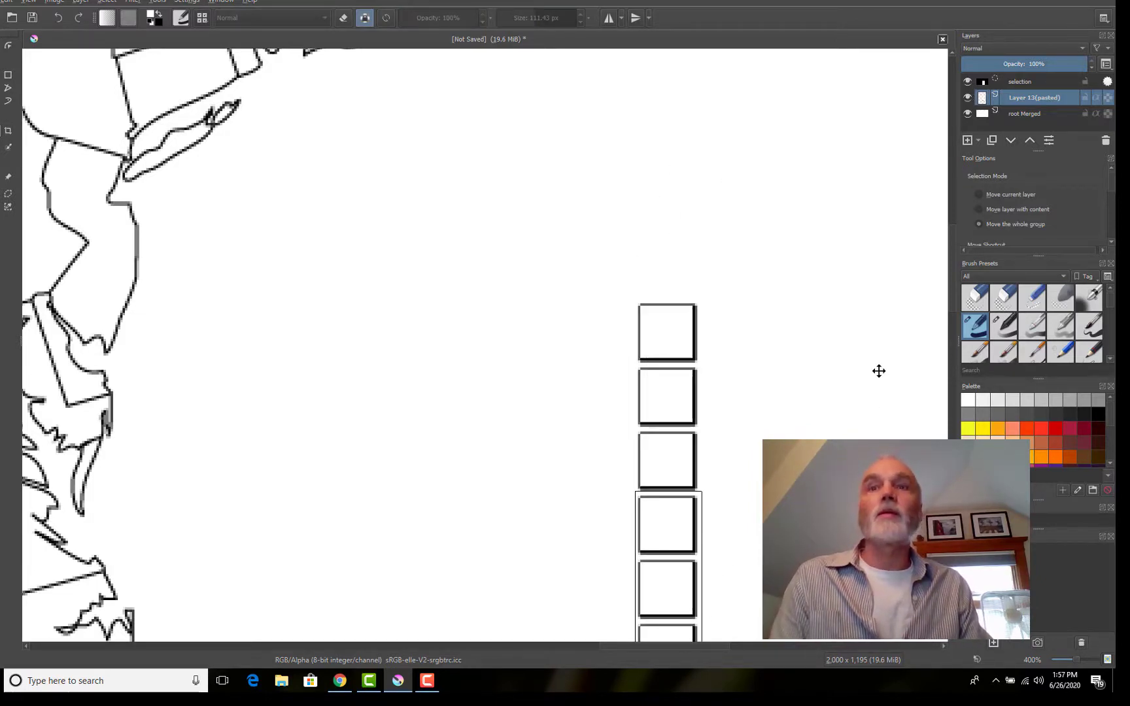
Step: Deselect the pasted squares
{"action": "scroll", "coordinate": [879, 370], "scroll_direction": "down", "scroll_amount": 3}
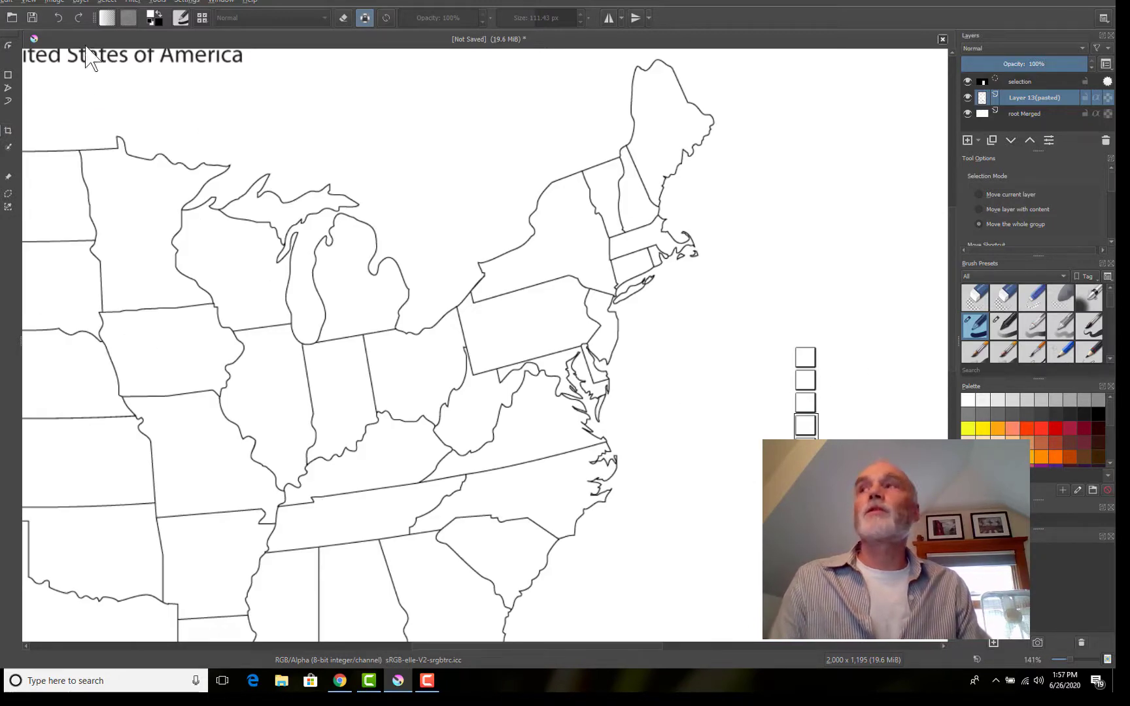
{"action": "key", "text": "ctrl+t"}
{"action": "left_click", "coordinate": [726, 309]}
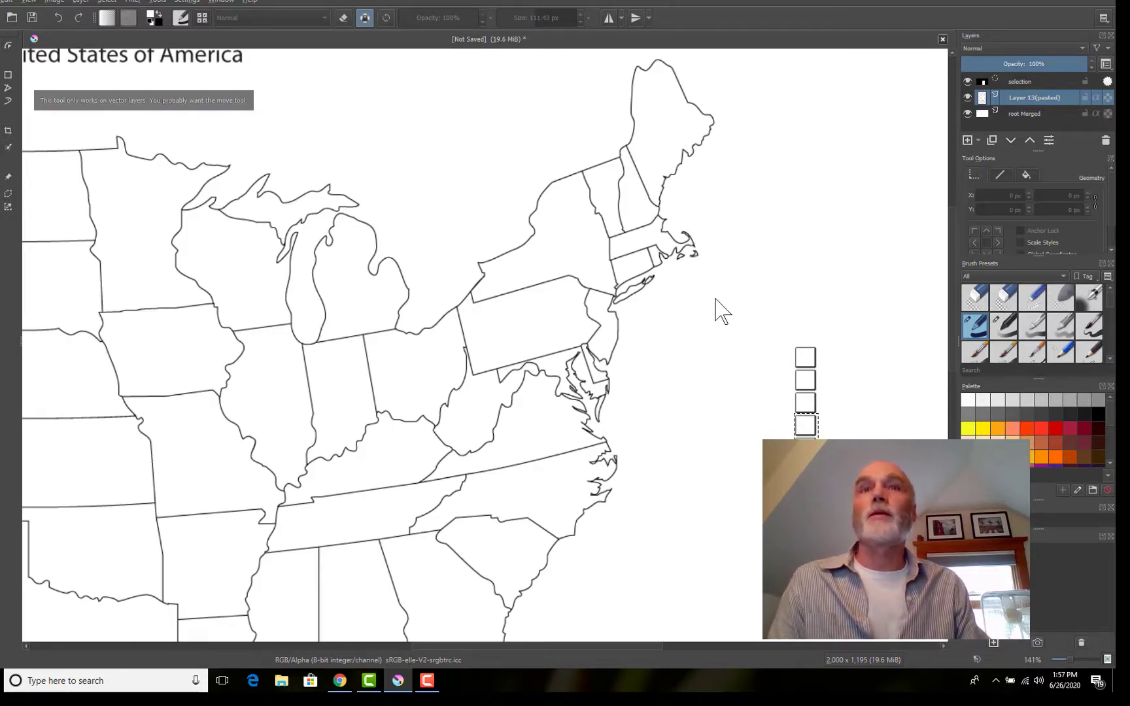
{"action": "left_click", "coordinate": [105, 3]}
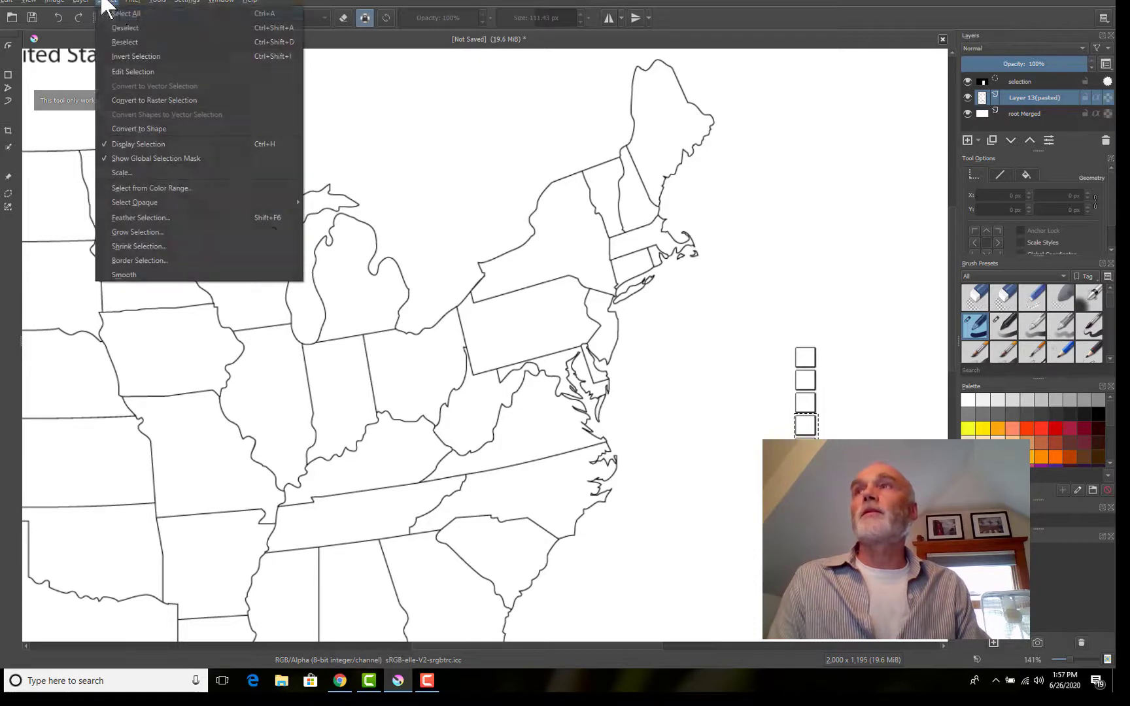
{"action": "left_click", "coordinate": [145, 29]}
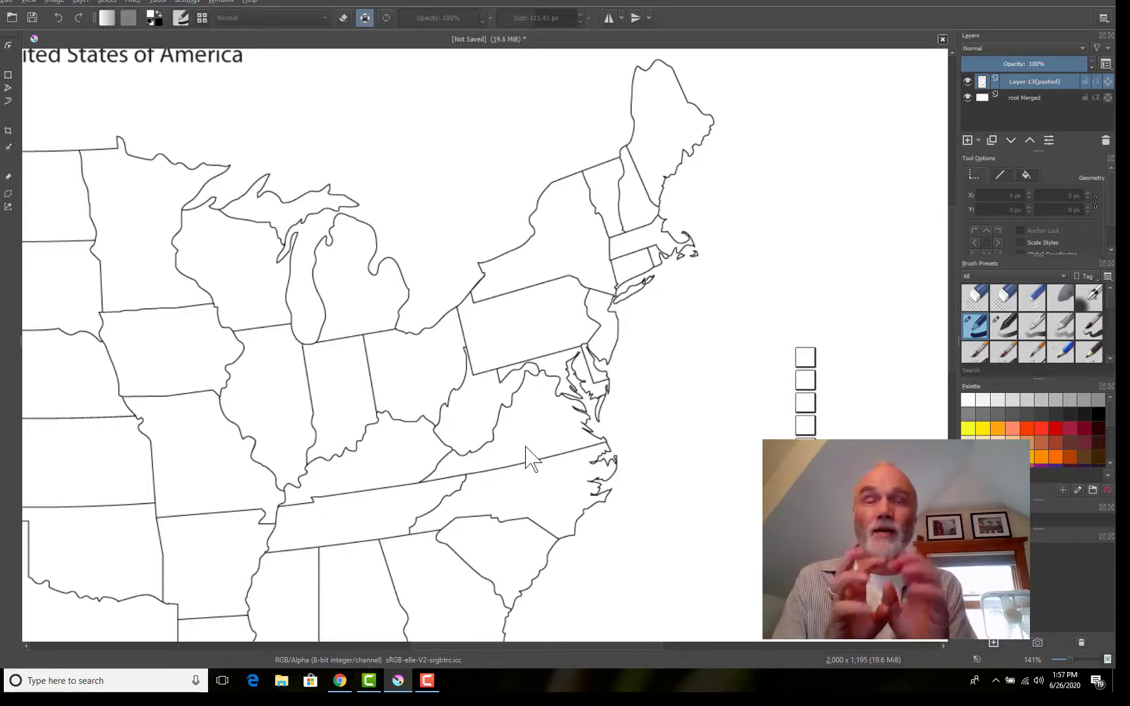
{"action": "scroll", "coordinate": [531, 457], "scroll_direction": "down", "scroll_amount": 2}
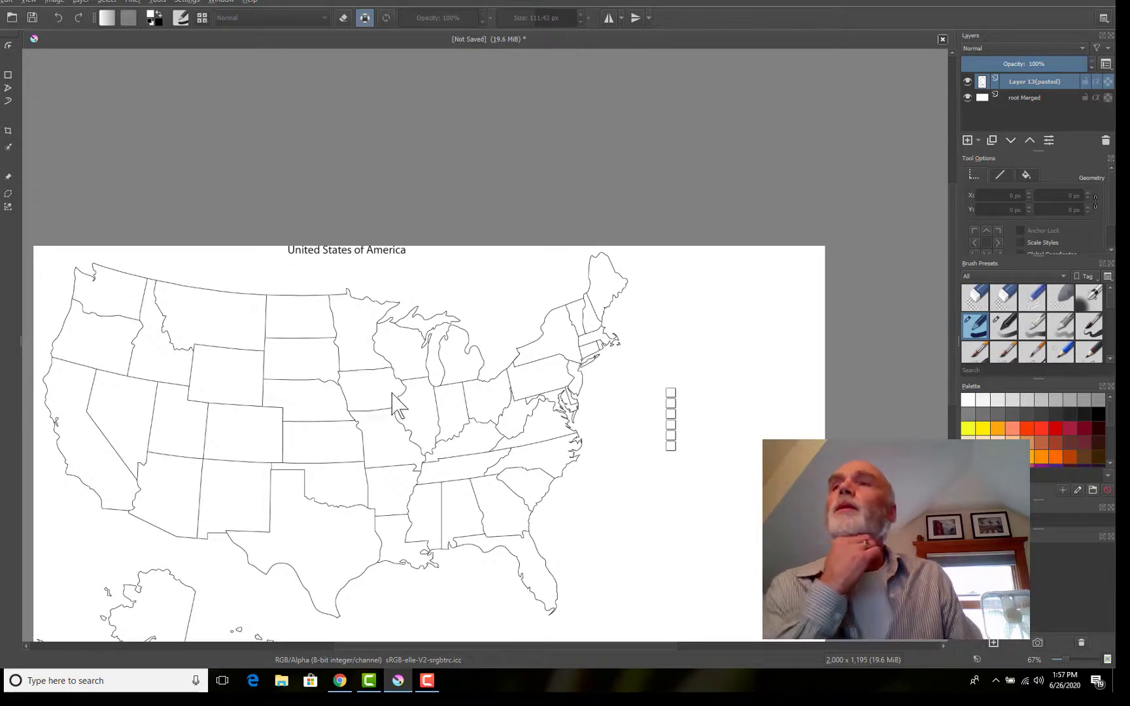
Step: Fill Kentucky with light orange and Indiana with yellow on the root Merged layer
{"action": "left_click", "coordinate": [8, 176]}
{"action": "left_click", "coordinate": [1012, 428]}
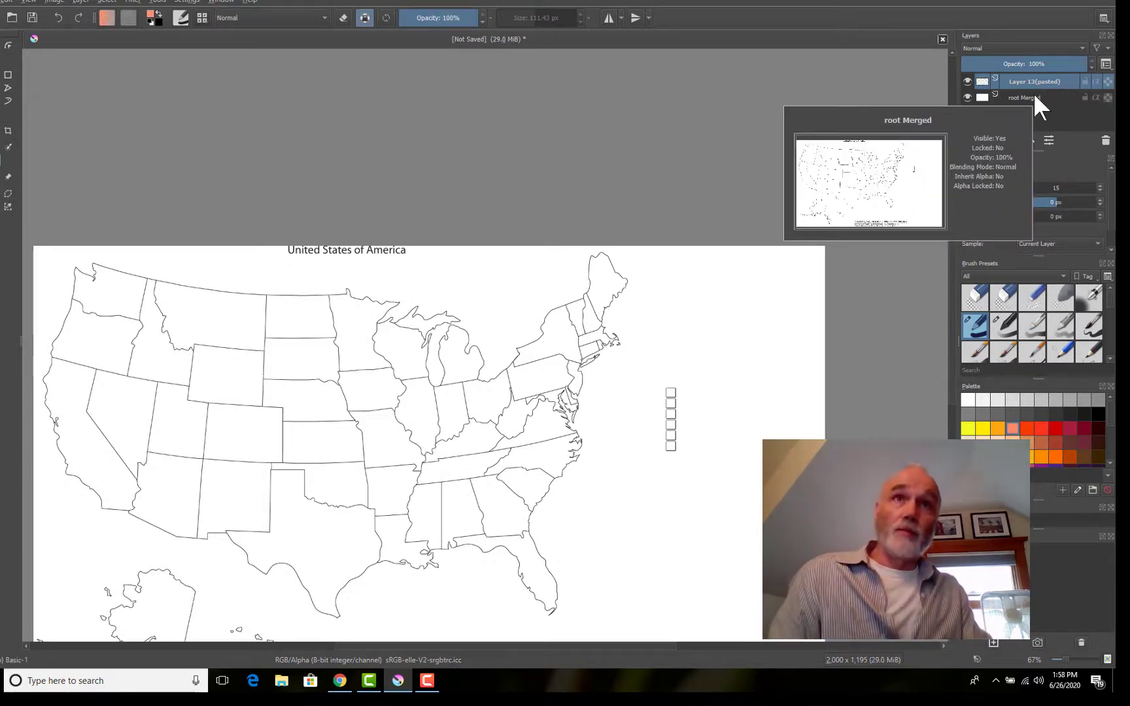
{"action": "left_click", "coordinate": [1035, 96]}
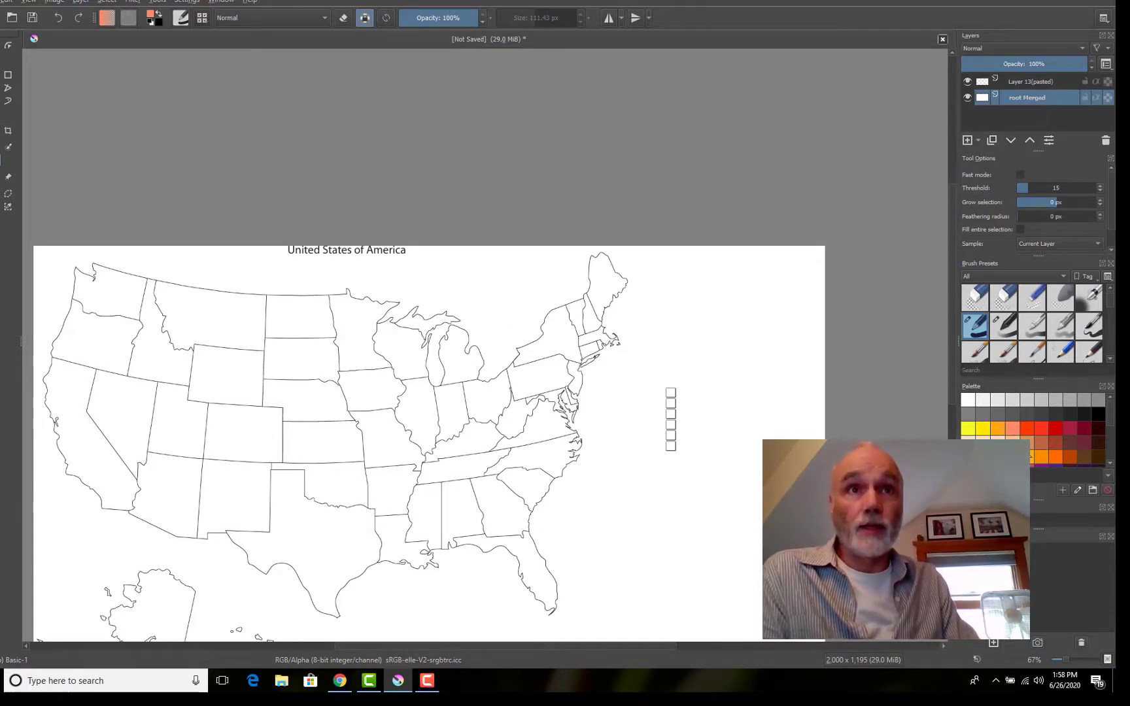
{"action": "left_click", "coordinate": [470, 439]}
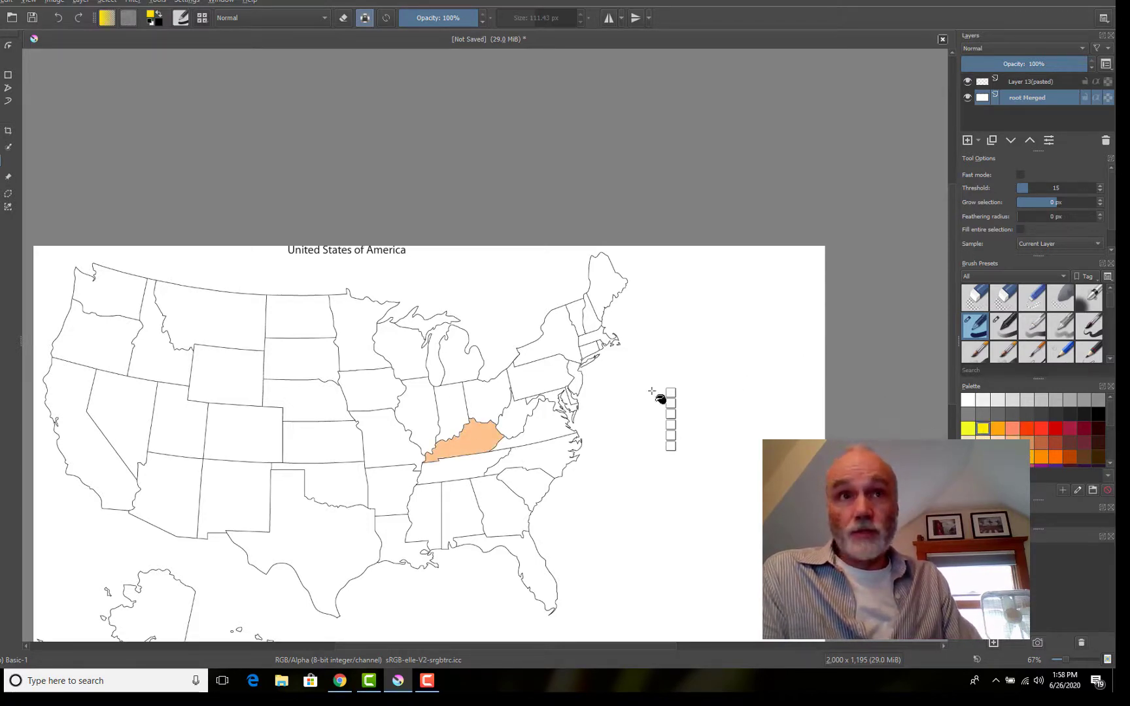
{"action": "left_click", "coordinate": [447, 424]}
Step: Fill Ohio with the same yellow as Indiana and Tennessee with orange
{"action": "scroll", "coordinate": [465, 447], "scroll_direction": "down", "scroll_amount": 4}
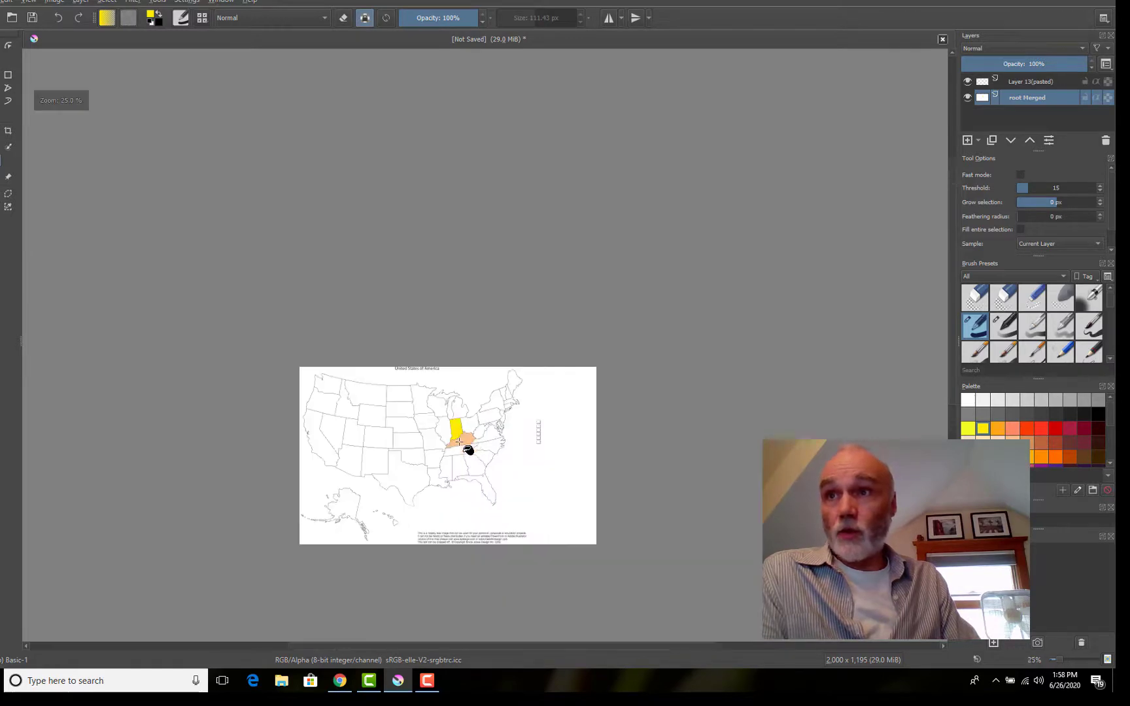
{"action": "scroll", "coordinate": [466, 451], "scroll_direction": "up", "scroll_amount": 8}
{"action": "scroll", "coordinate": [458, 443], "scroll_direction": "up", "scroll_amount": 6}
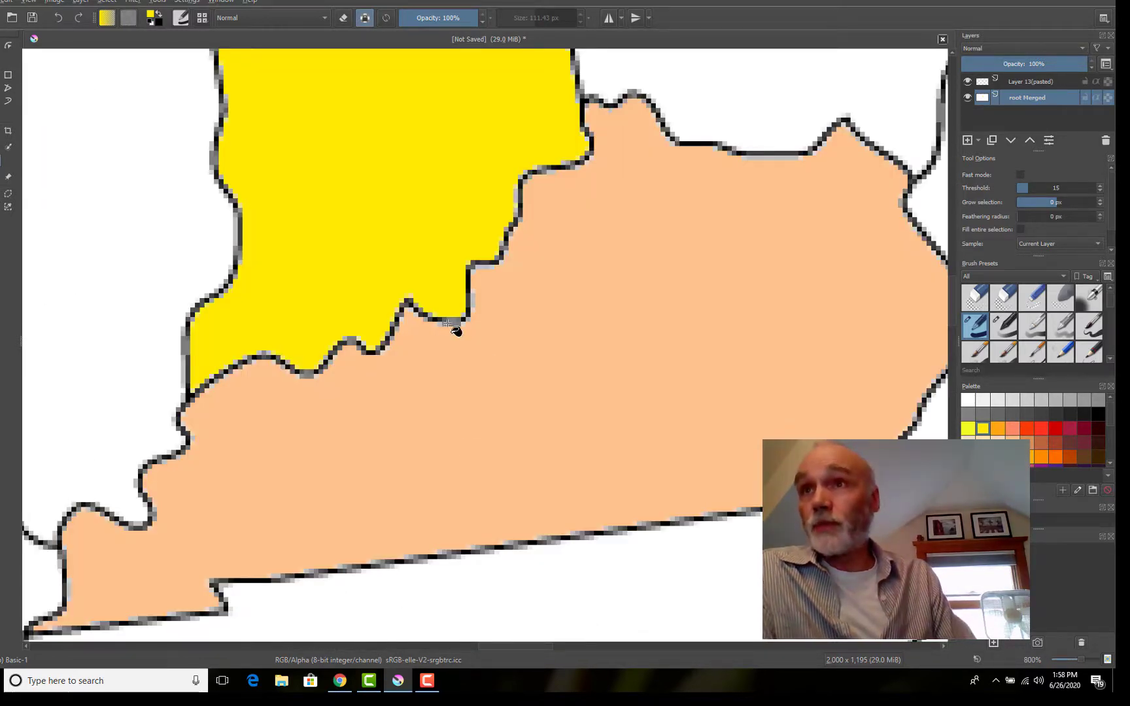
{"action": "scroll", "coordinate": [566, 354], "scroll_direction": "down", "scroll_amount": 6}
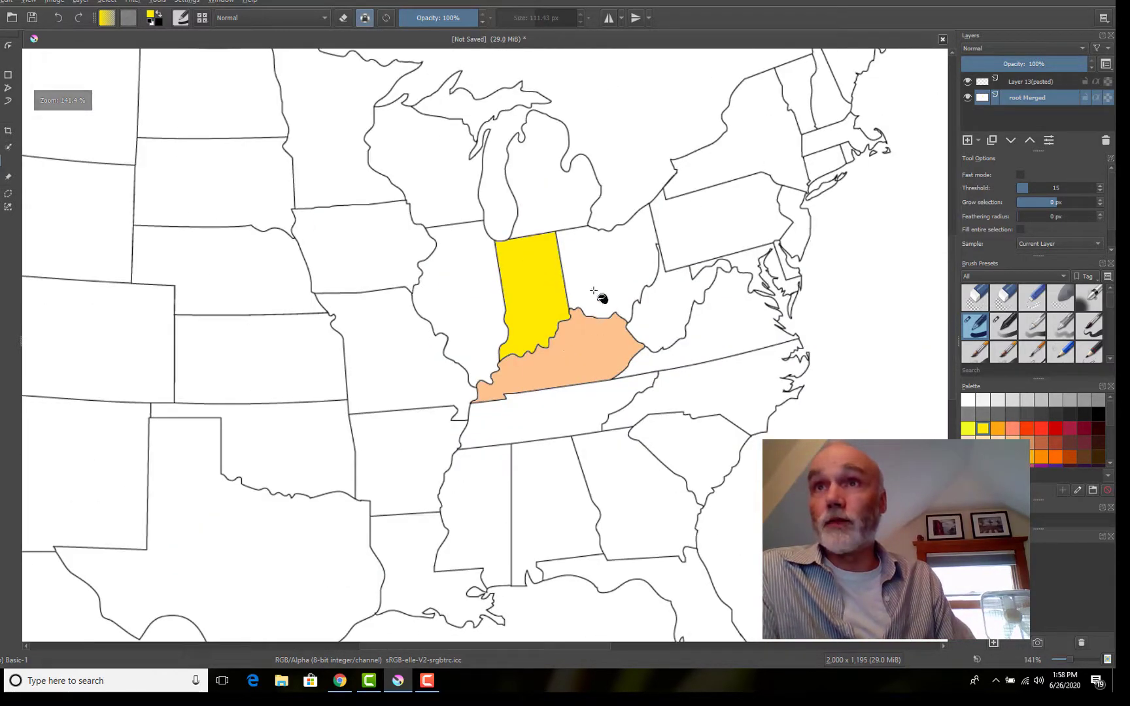
{"action": "left_click", "coordinate": [622, 299]}
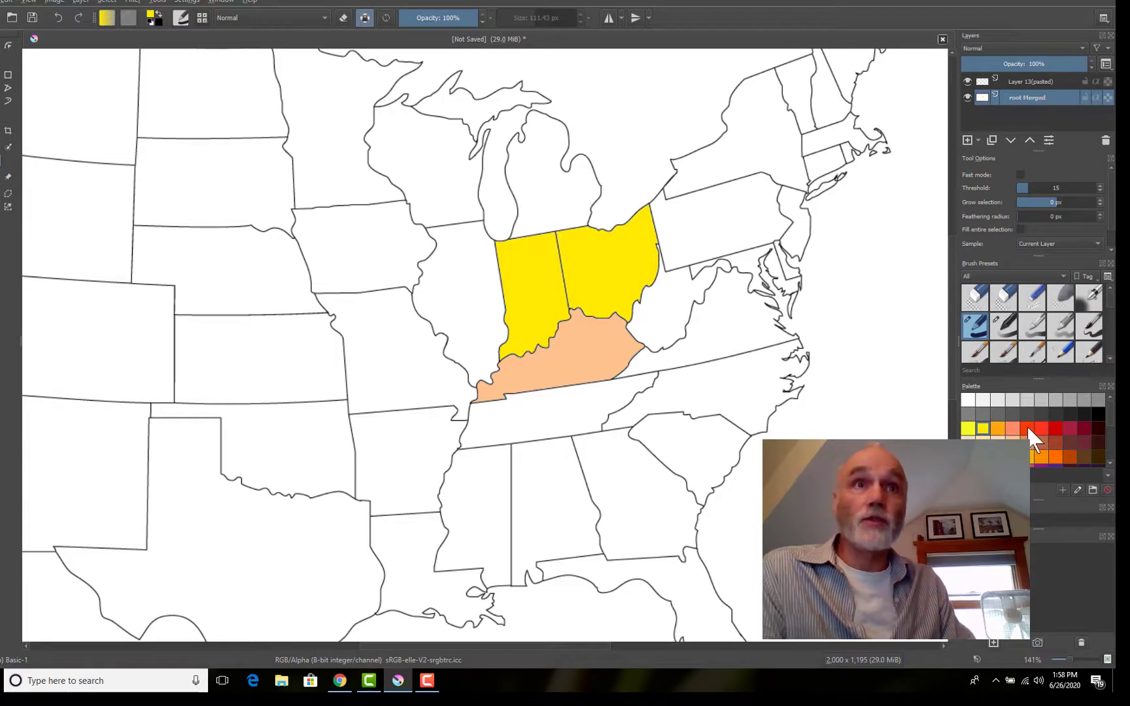
{"action": "left_click", "coordinate": [1056, 456]}
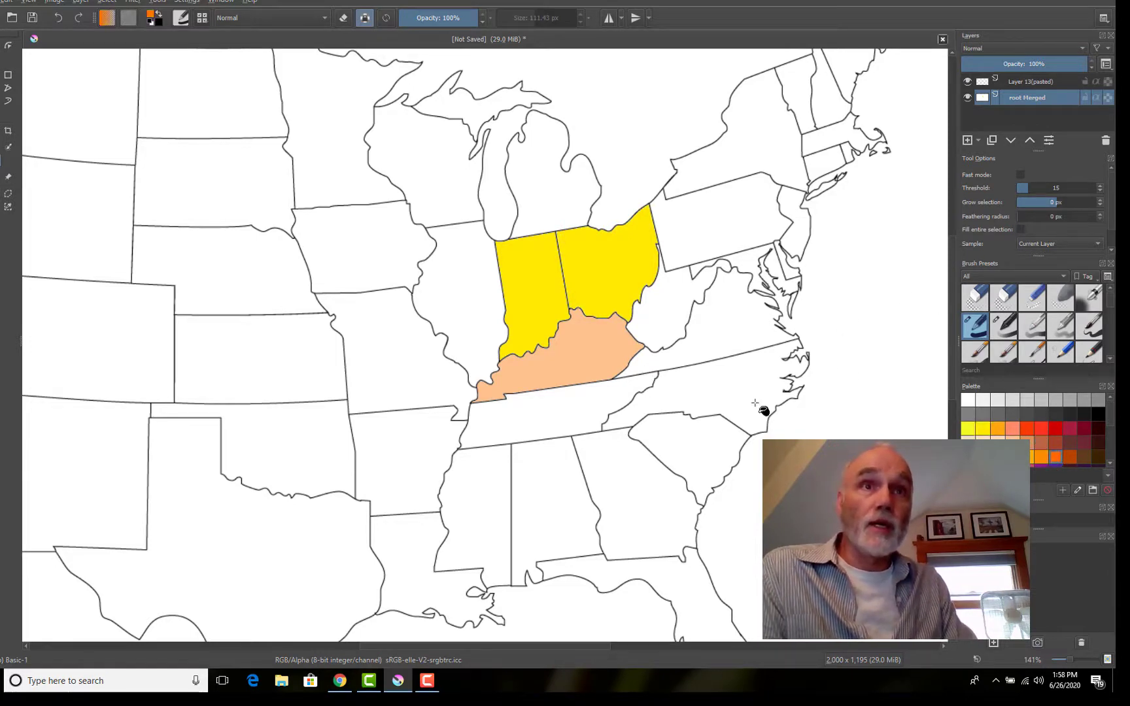
{"action": "left_click", "coordinate": [581, 416]}
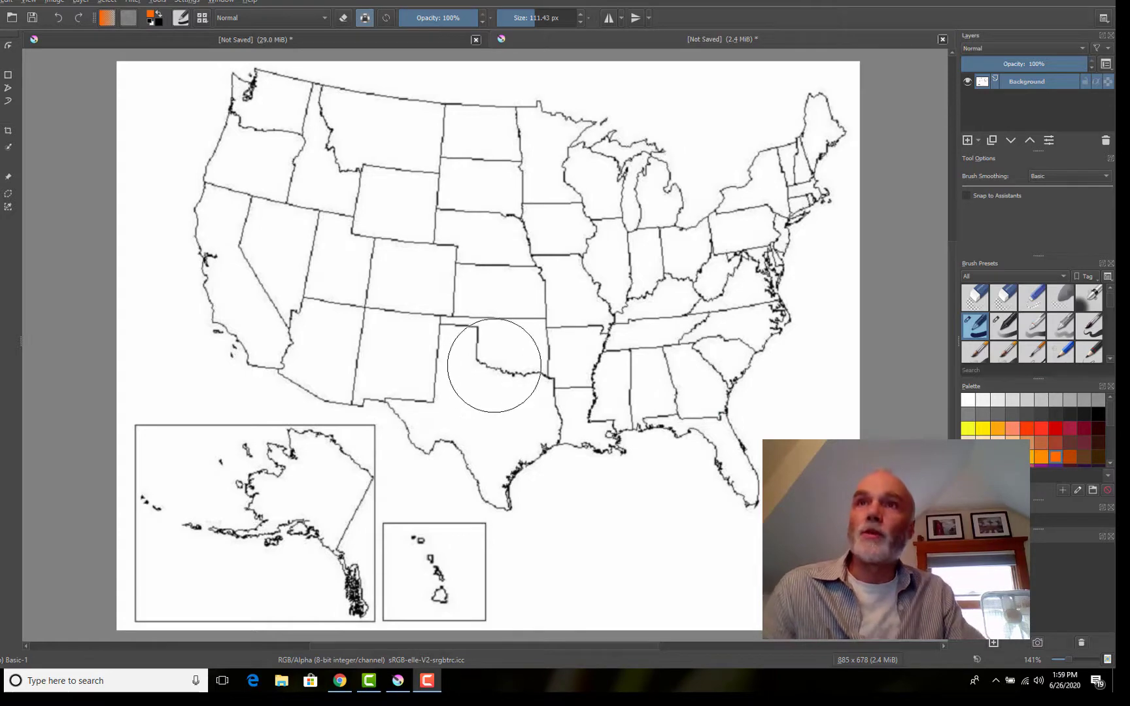
Step: Examine the state border lines and surrounding pixels of the second outline map at high magnification
{"action": "scroll", "coordinate": [559, 333], "scroll_direction": "up", "scroll_amount": 10}
{"action": "scroll", "coordinate": [559, 333], "scroll_direction": "up", "scroll_amount": 1}
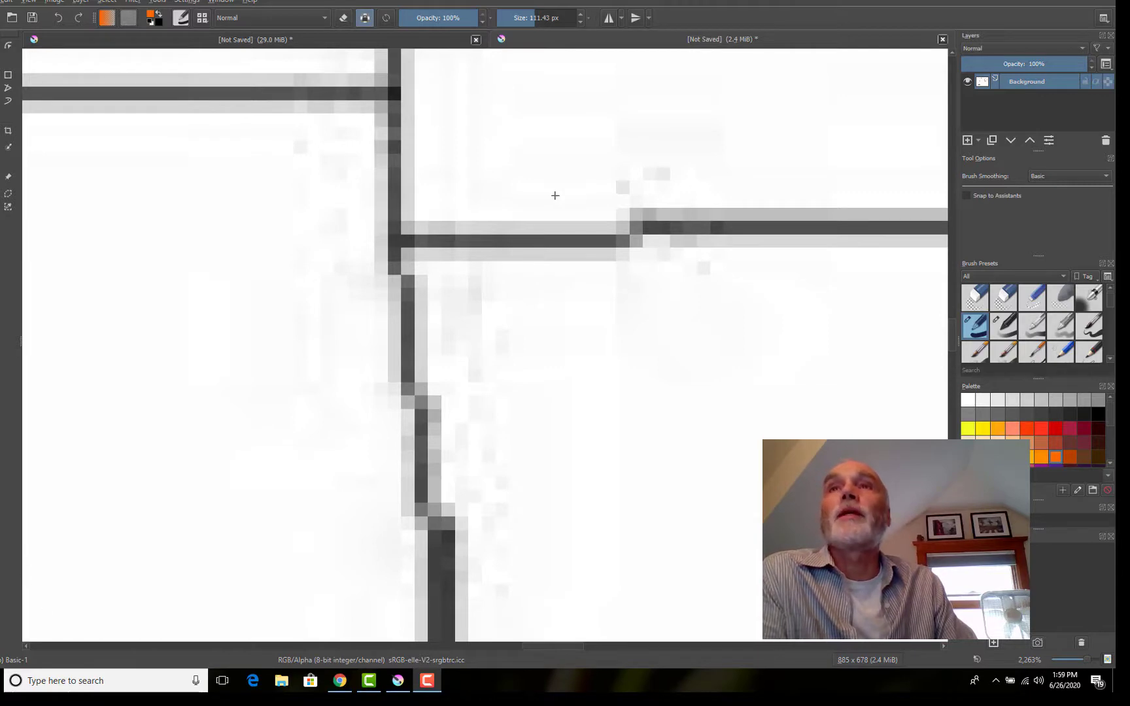
{"action": "scroll", "coordinate": [530, 283], "scroll_direction": "down", "scroll_amount": 5}
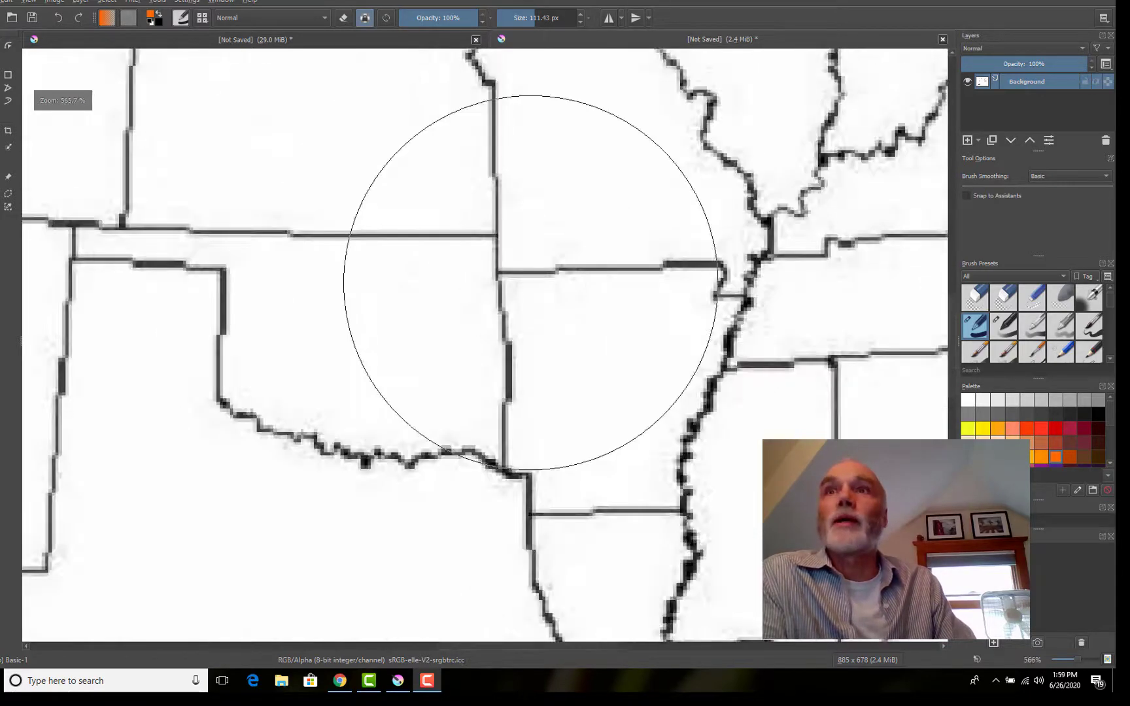
{"action": "scroll", "coordinate": [653, 329], "scroll_direction": "down", "scroll_amount": 3}
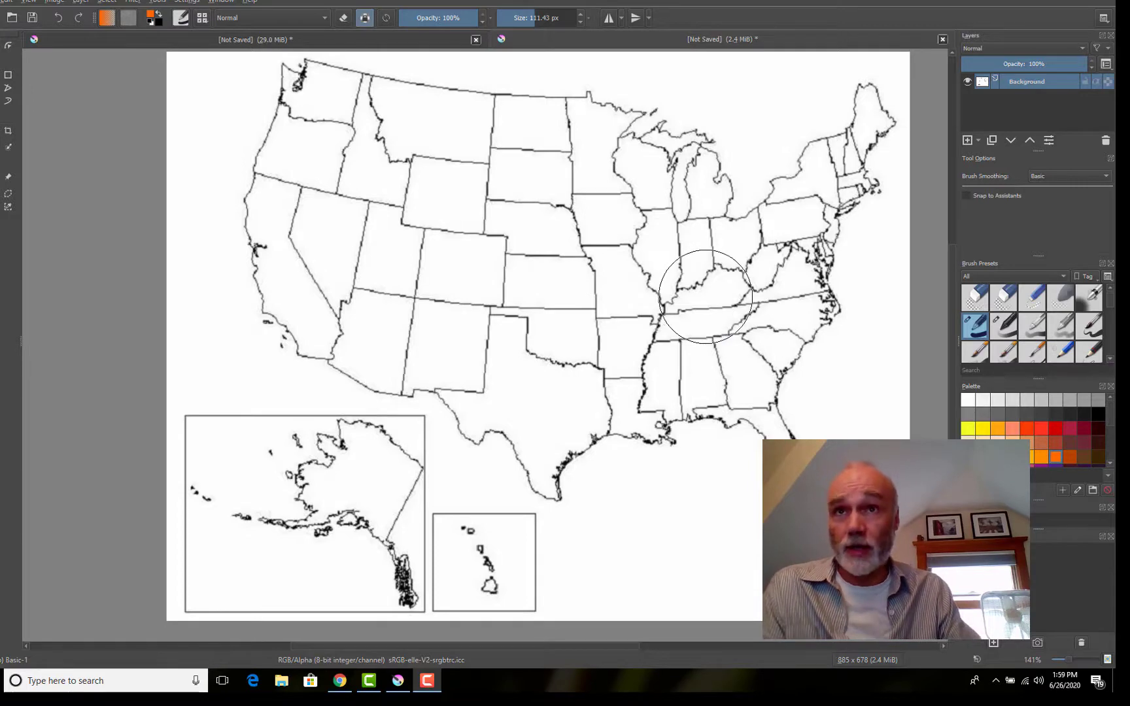
{"action": "scroll", "coordinate": [622, 308], "scroll_direction": "up", "scroll_amount": 10}
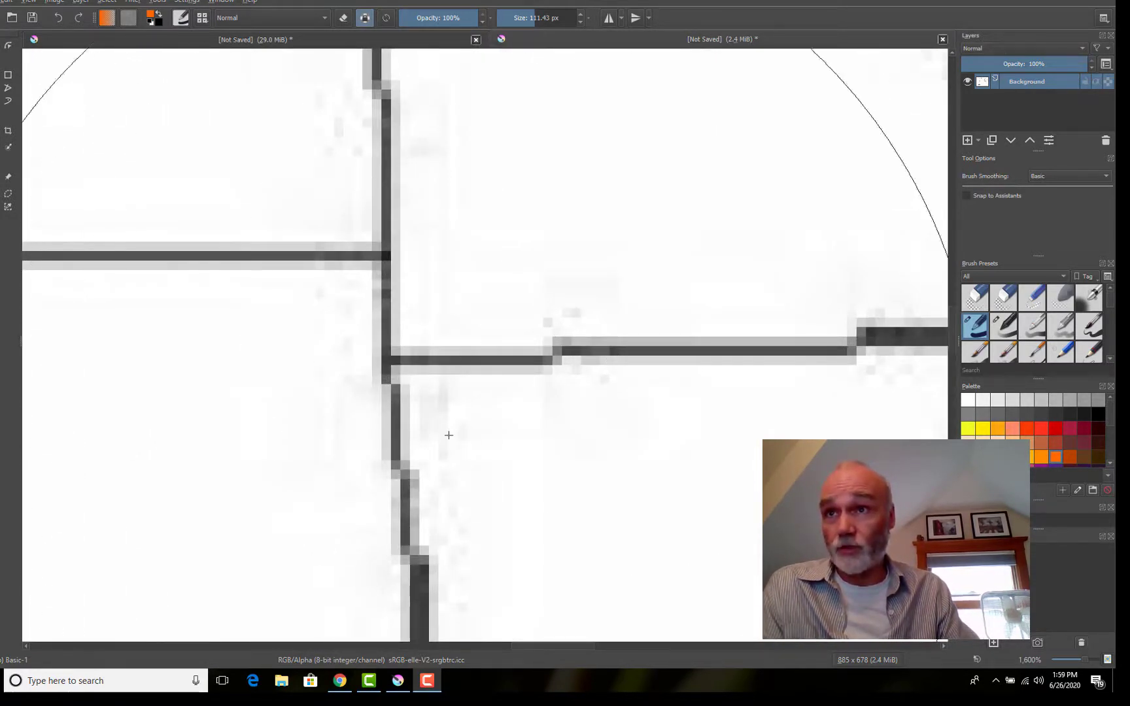
Step: Try filling Missouri and Kansas with red at a fill threshold of 1 on the second outline map
{"action": "scroll", "coordinate": [558, 380], "scroll_direction": "down", "scroll_amount": 6}
{"action": "scroll", "coordinate": [564, 373], "scroll_direction": "down", "scroll_amount": 1}
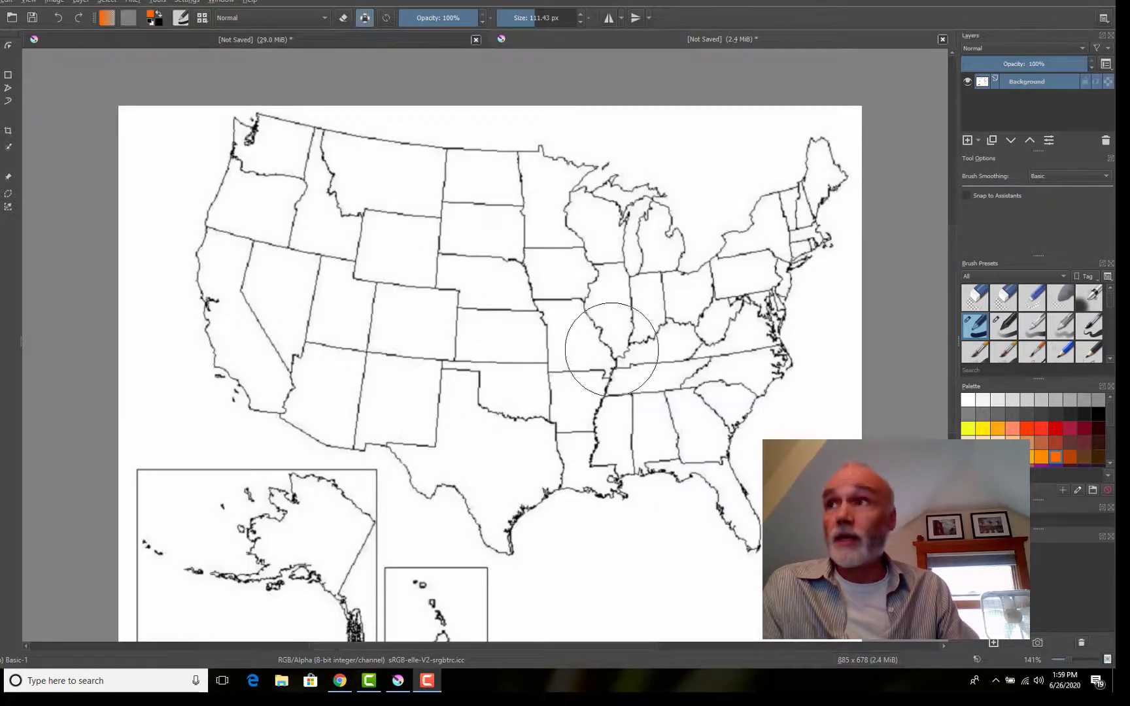
{"action": "left_click", "coordinate": [6, 162]}
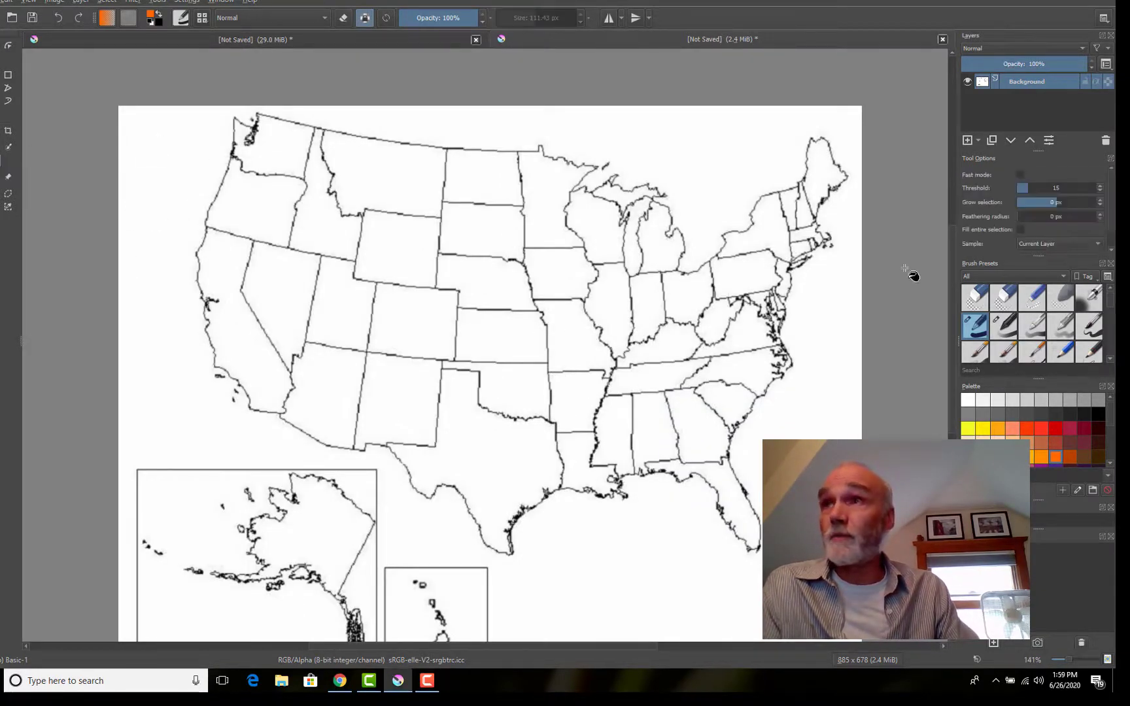
{"action": "left_click", "coordinate": [1041, 428]}
{"action": "left_click", "coordinate": [575, 344]}
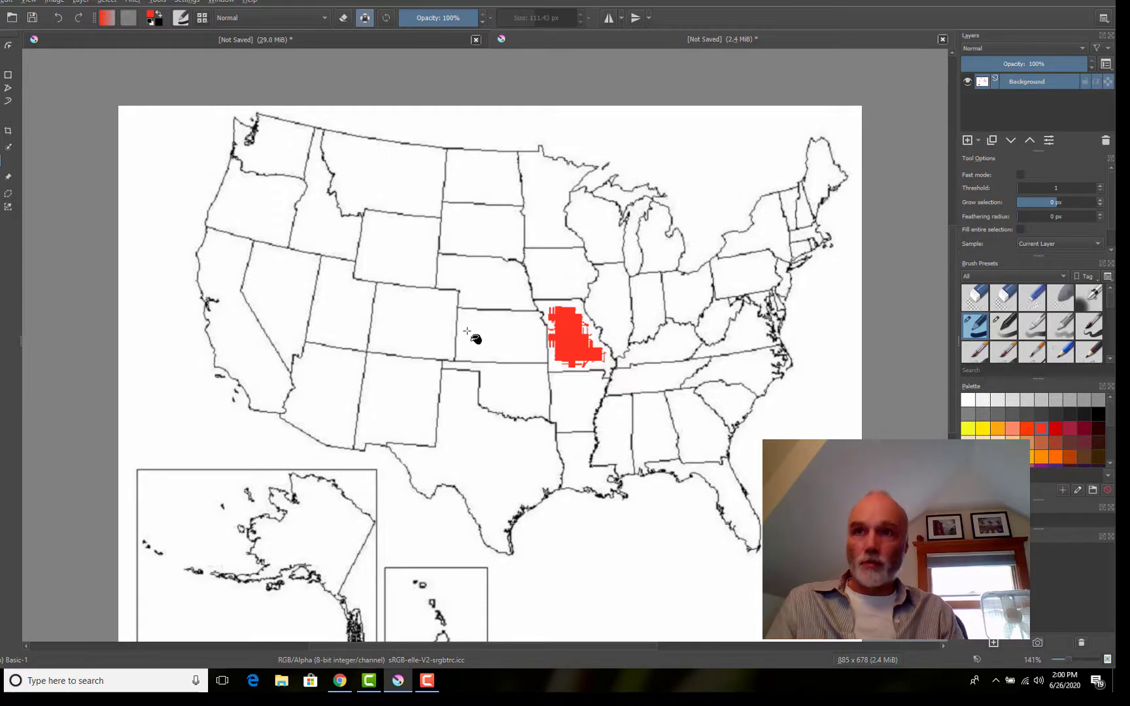
{"action": "left_click", "coordinate": [499, 333]}
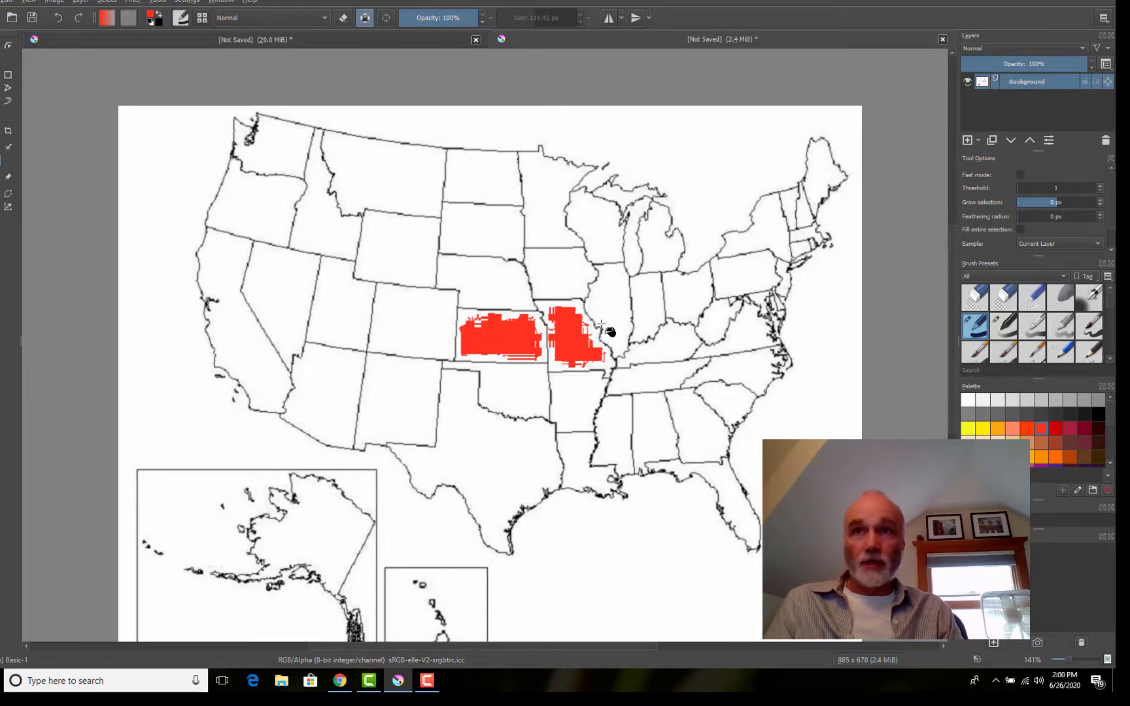
{"action": "key", "text": "ctrl+z"}
{"action": "key", "text": "ctrl+z"}
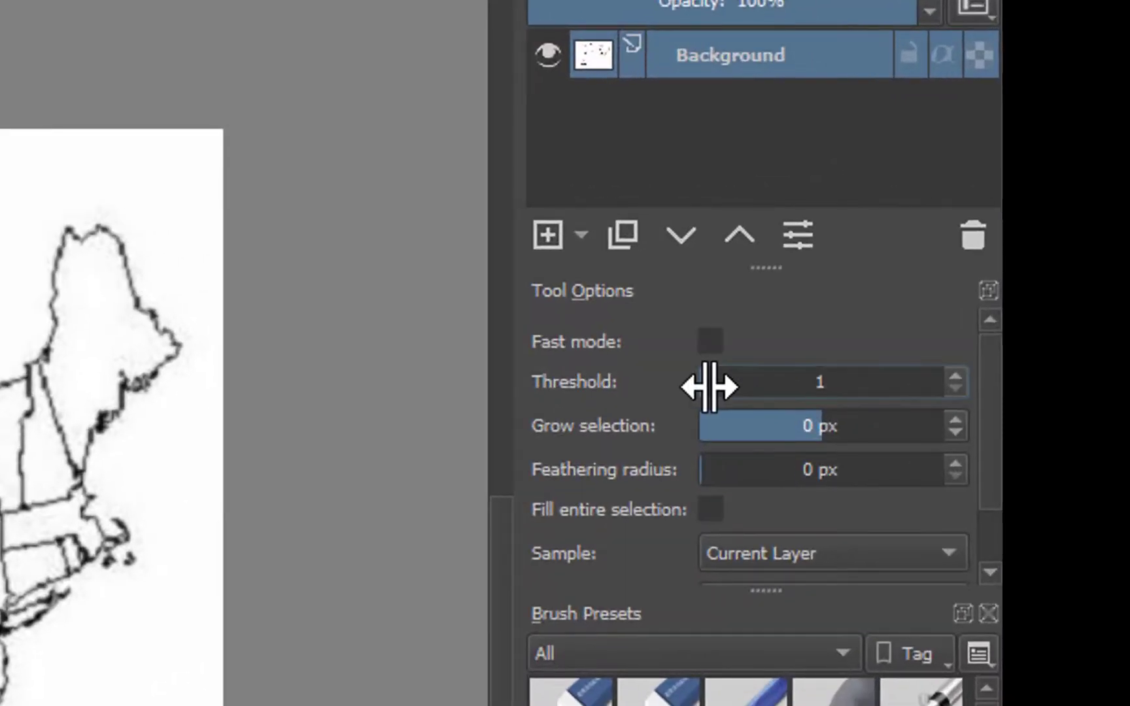
Step: Try filling Kansas with red at a fill threshold of 72, and undo the fill
{"action": "left_click_drag", "start_coordinate": [743, 365], "coordinate": [763, 386]}
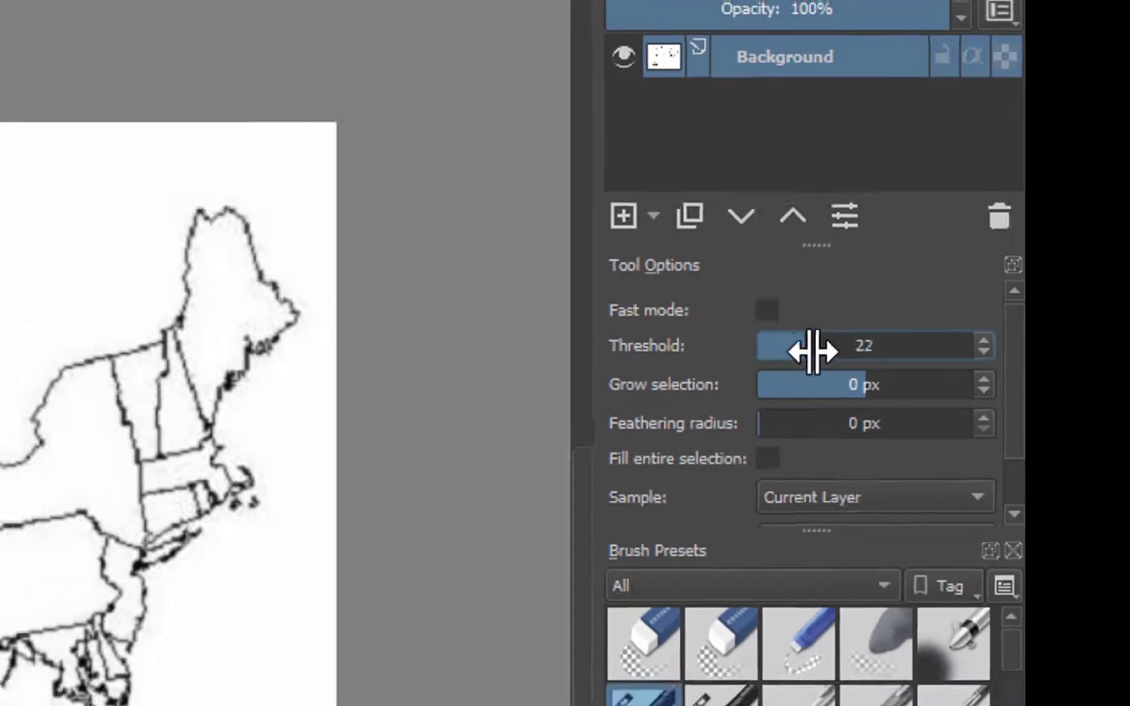
{"action": "left_click_drag", "start_coordinate": [813, 351], "coordinate": [919, 350]}
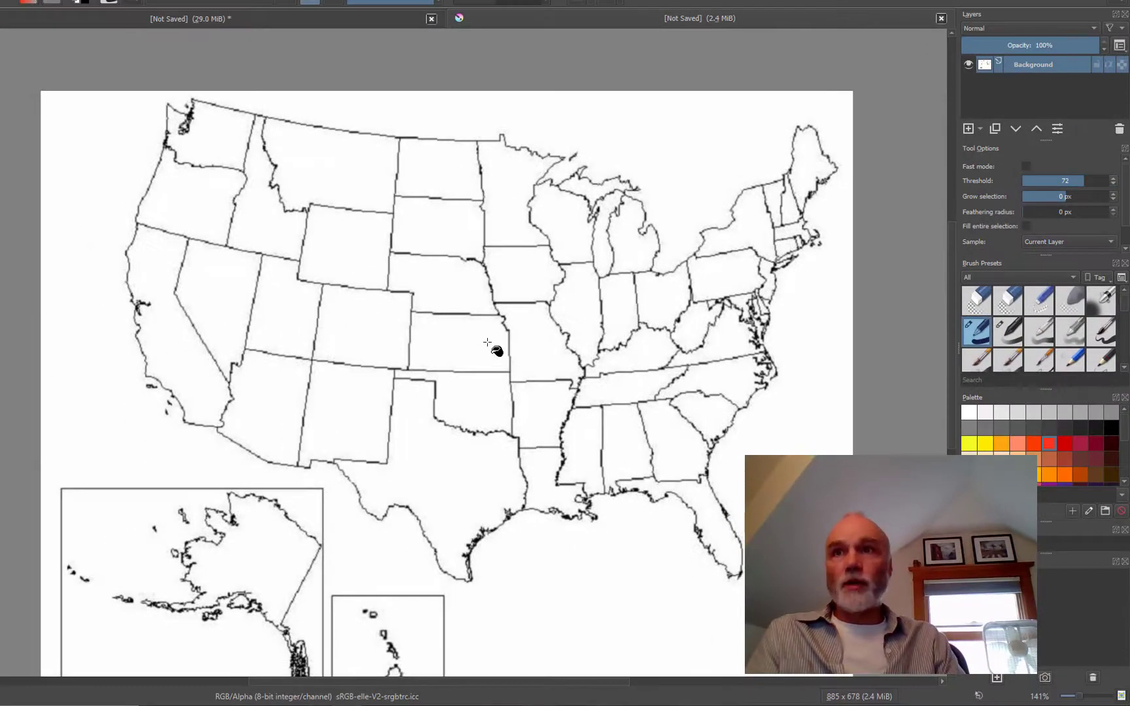
{"action": "left_click", "coordinate": [478, 347]}
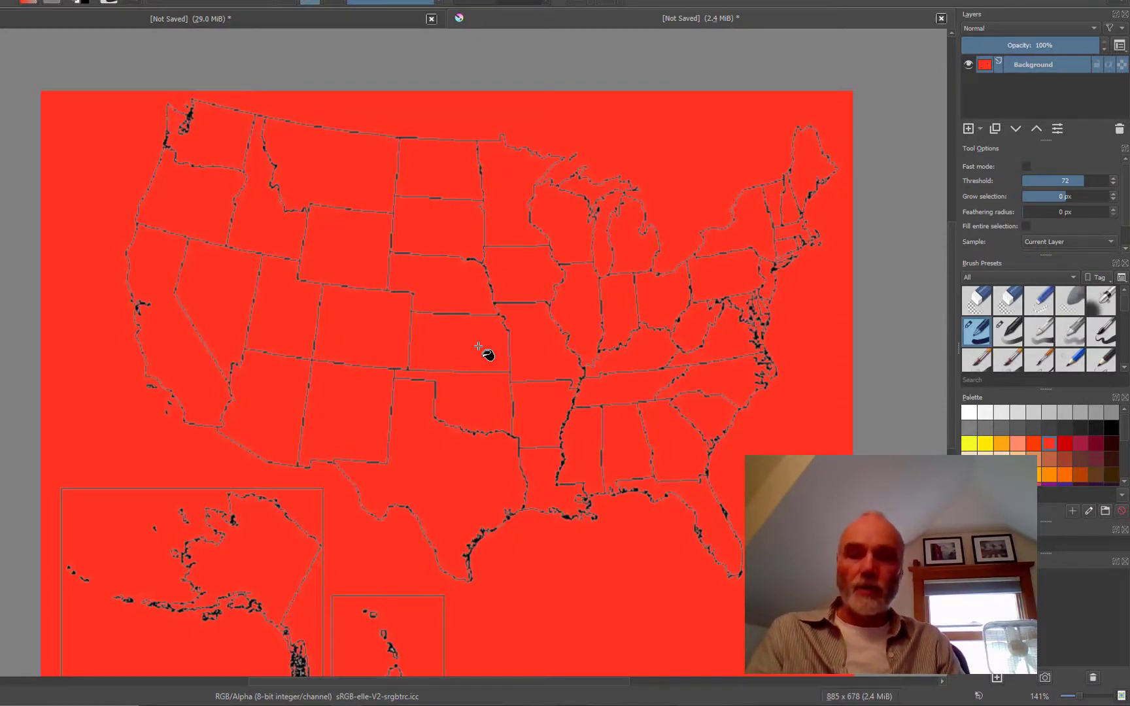
{"action": "key", "text": "ctrl+z"}
Step: Set the fill threshold to 33, and fill Illinois with red and Missouri with orange
{"action": "left_click_drag", "start_coordinate": [1086, 185], "coordinate": [1051, 185]}
{"action": "left_click", "coordinate": [588, 338]}
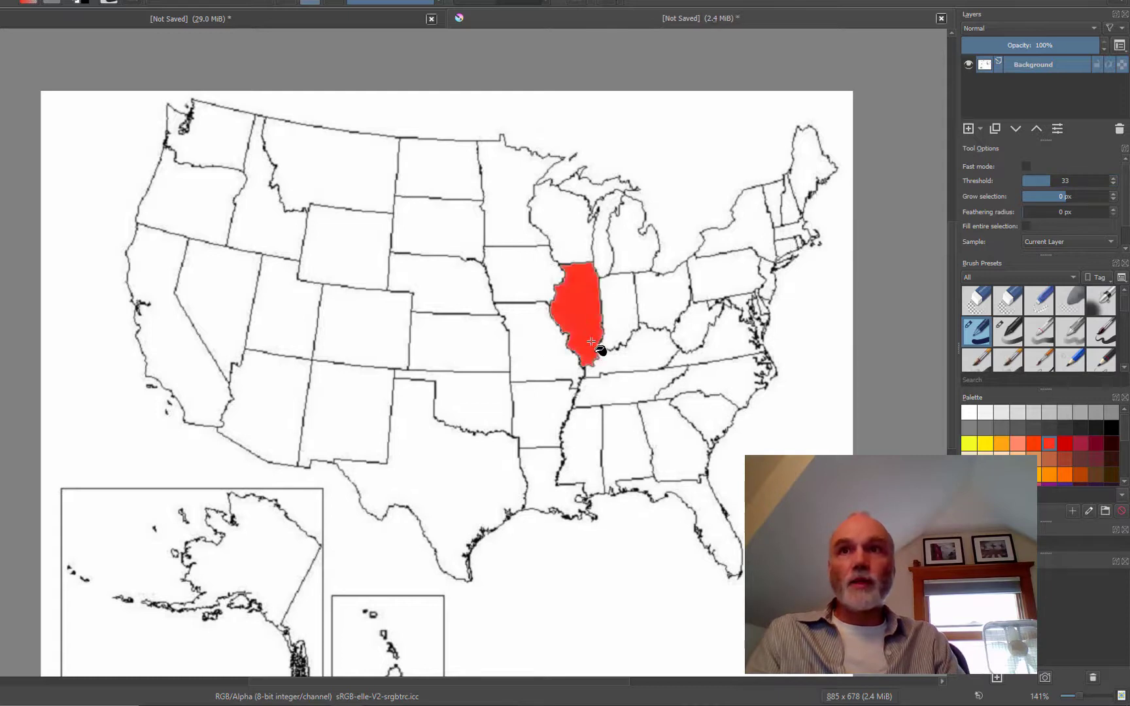
{"action": "left_click", "coordinate": [998, 447]}
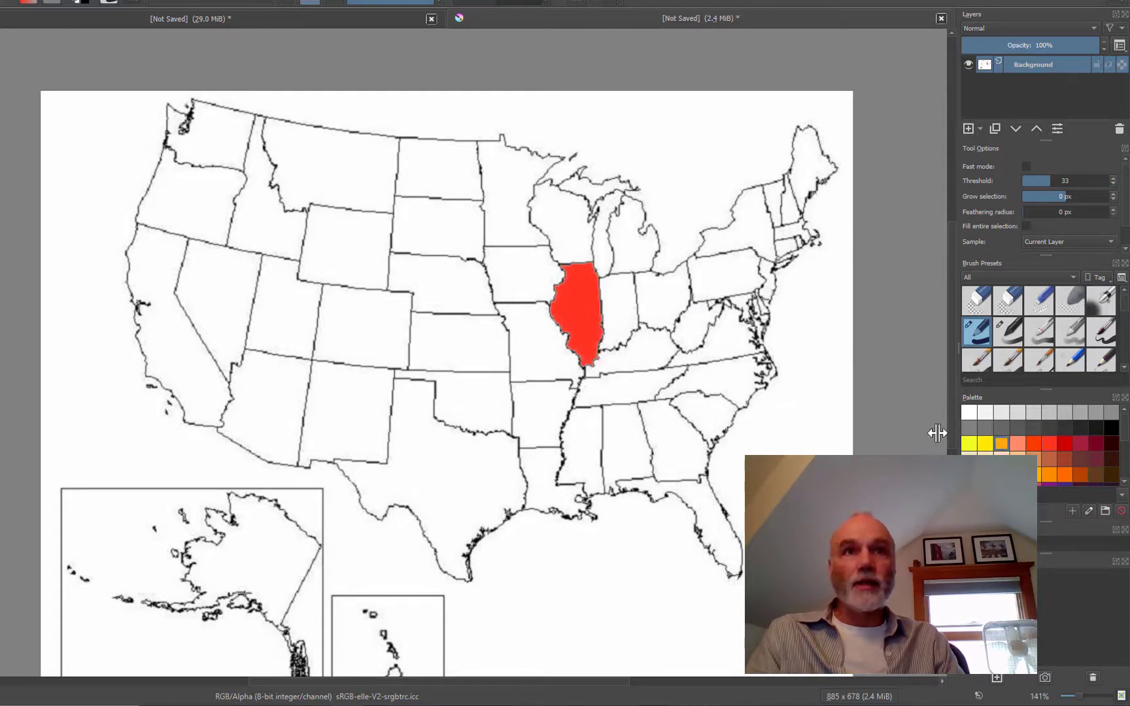
{"action": "left_click", "coordinate": [538, 359]}
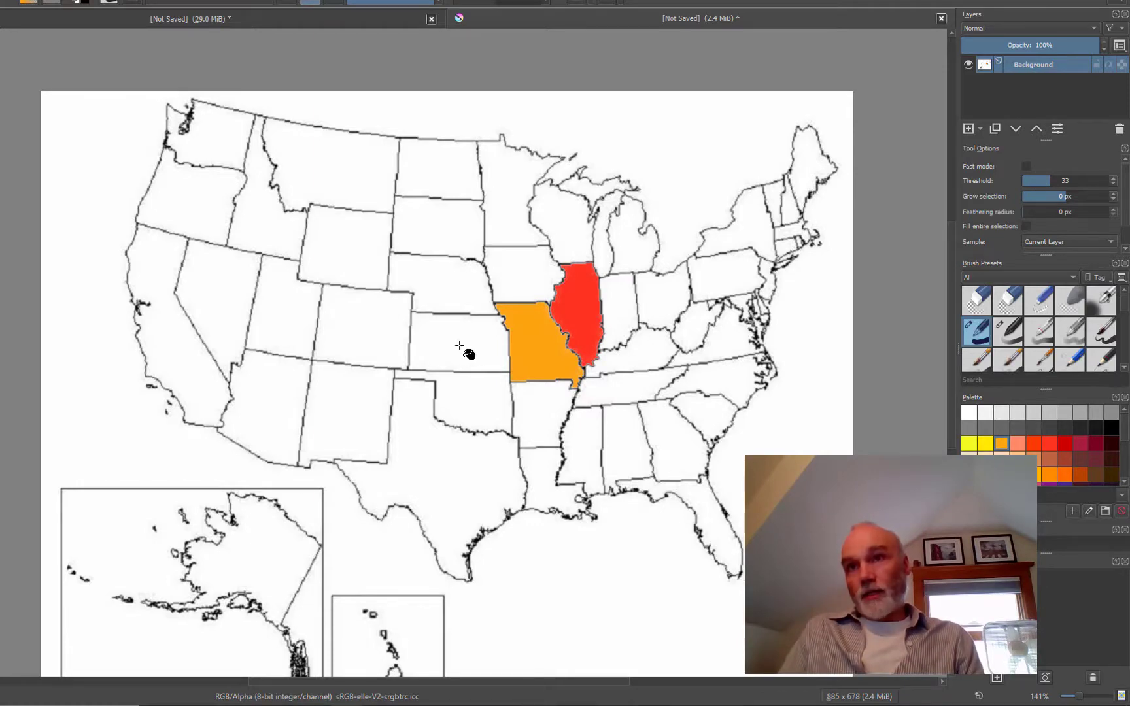
Step: Fill Kansas with orange at a threshold of 8, undo it, and try the fill again at a threshold of 30
{"action": "scroll", "coordinate": [460, 346], "scroll_direction": "up", "scroll_amount": 6}
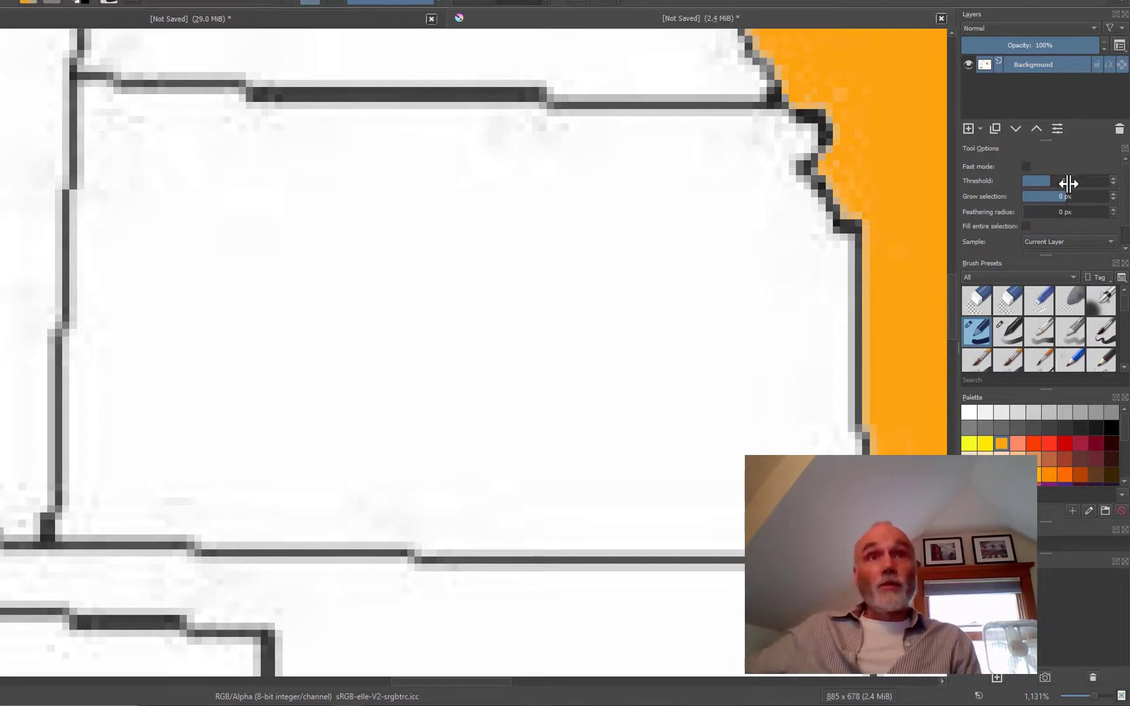
{"action": "left_click_drag", "start_coordinate": [1049, 181], "coordinate": [1025, 182]}
{"action": "left_click", "coordinate": [424, 337]}
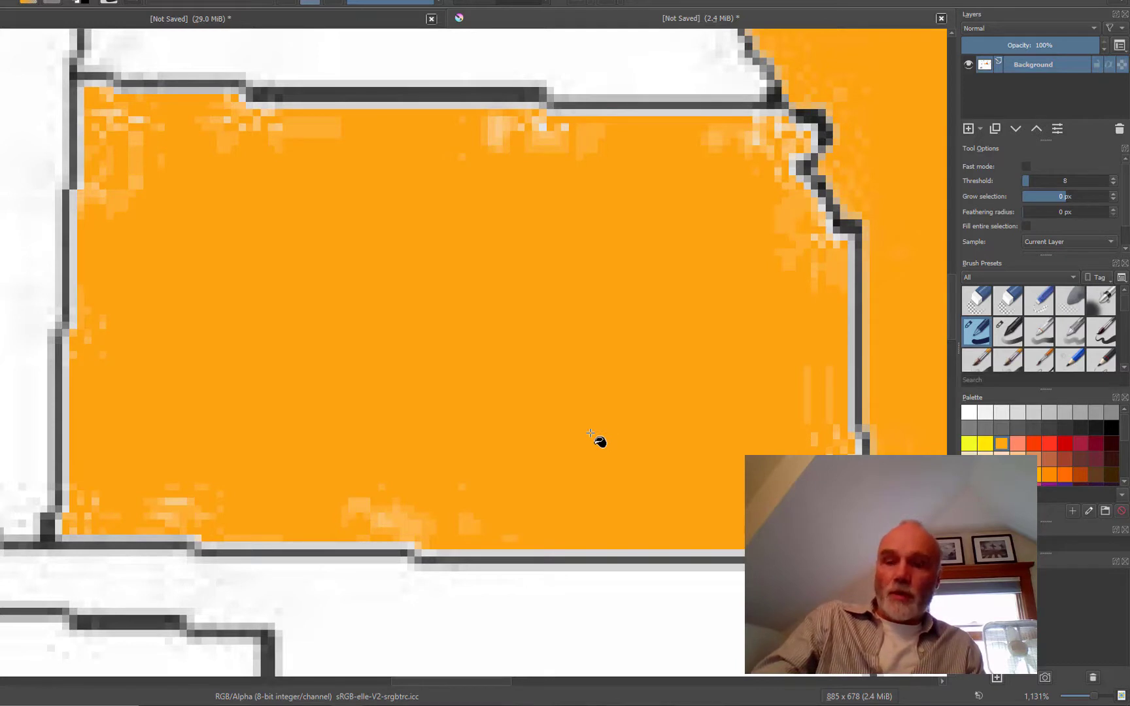
{"action": "key", "text": "ctrl+z"}
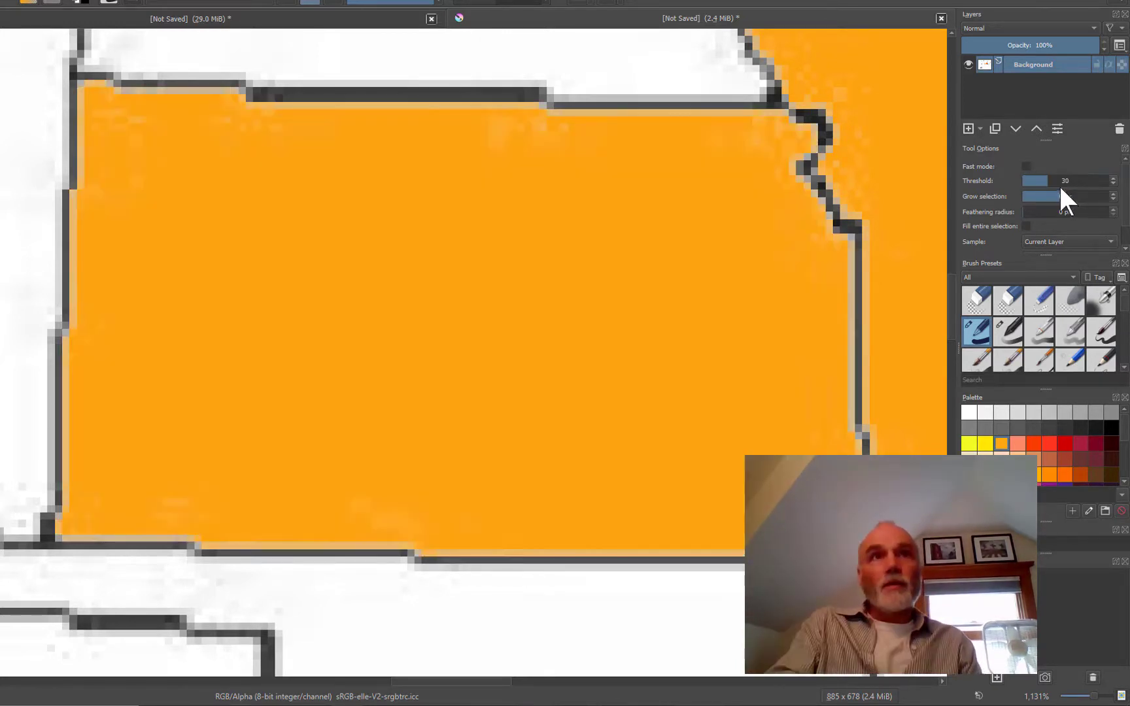
{"action": "key", "text": "ctrl+z"}
{"action": "left_click", "coordinate": [460, 296]}
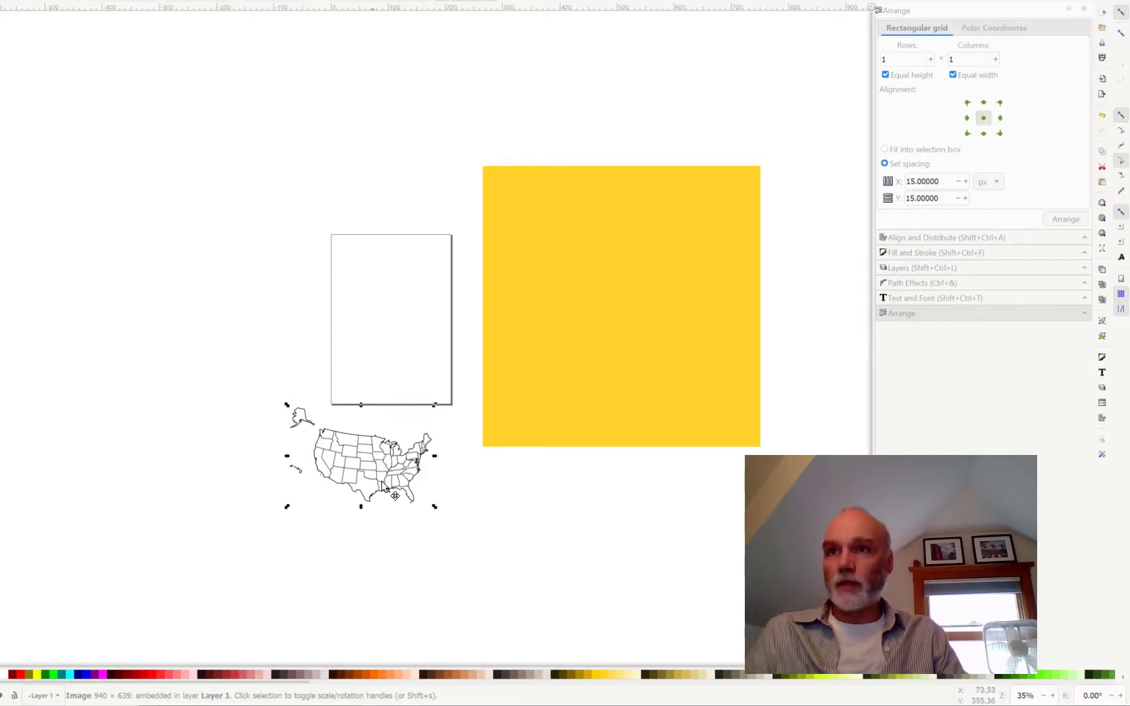
Step: In Inkscape, move the US outline map image onto the yellow rectangle and check its background up close
{"action": "left_click_drag", "start_coordinate": [382, 492], "coordinate": [384, 474]}
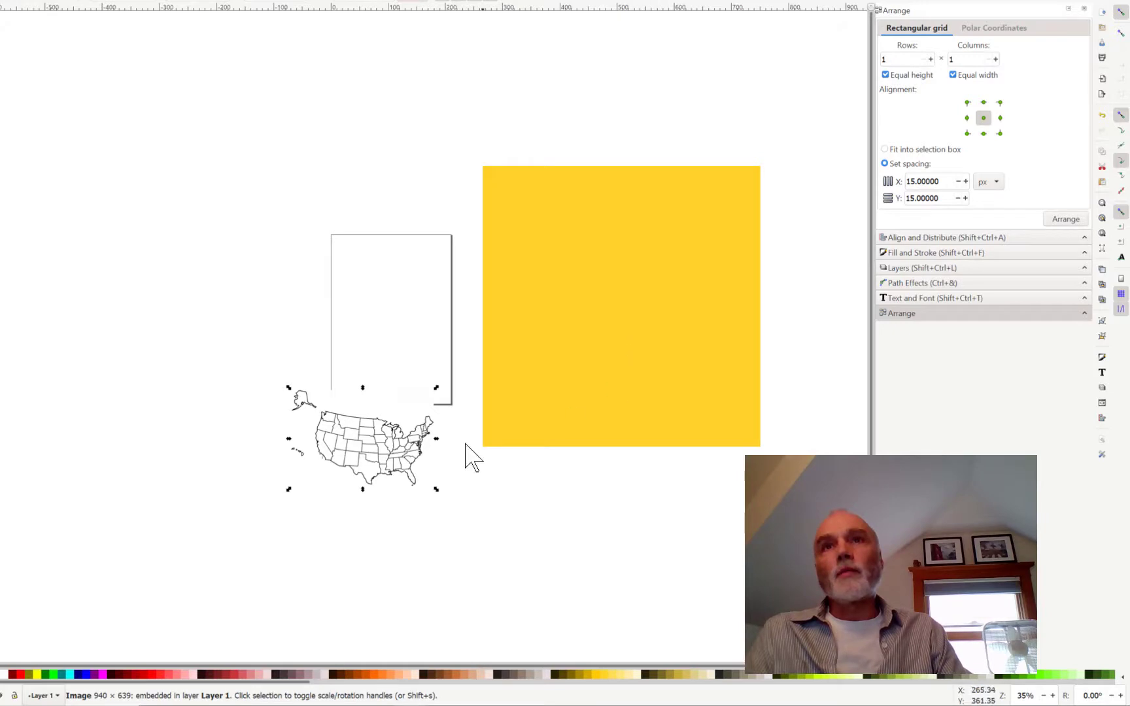
{"action": "left_click_drag", "start_coordinate": [386, 448], "coordinate": [633, 326]}
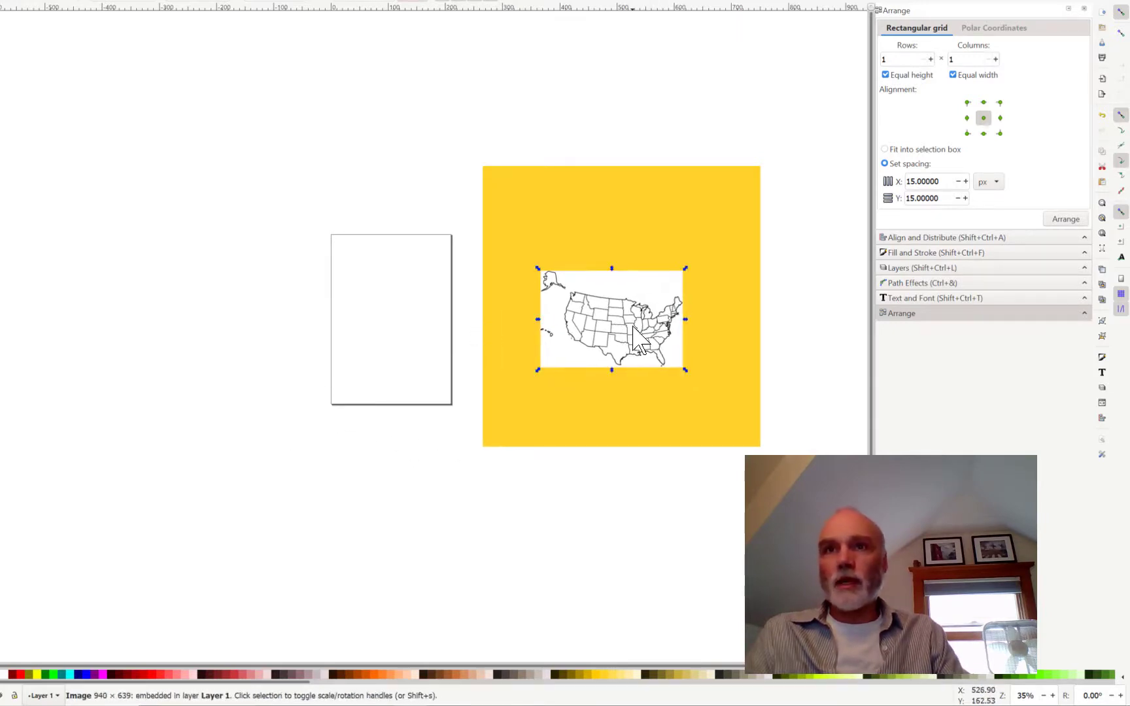
{"action": "scroll", "coordinate": [634, 340], "scroll_direction": "up", "scroll_amount": 4}
{"action": "scroll", "coordinate": [630, 353], "scroll_direction": "down", "scroll_amount": 3}
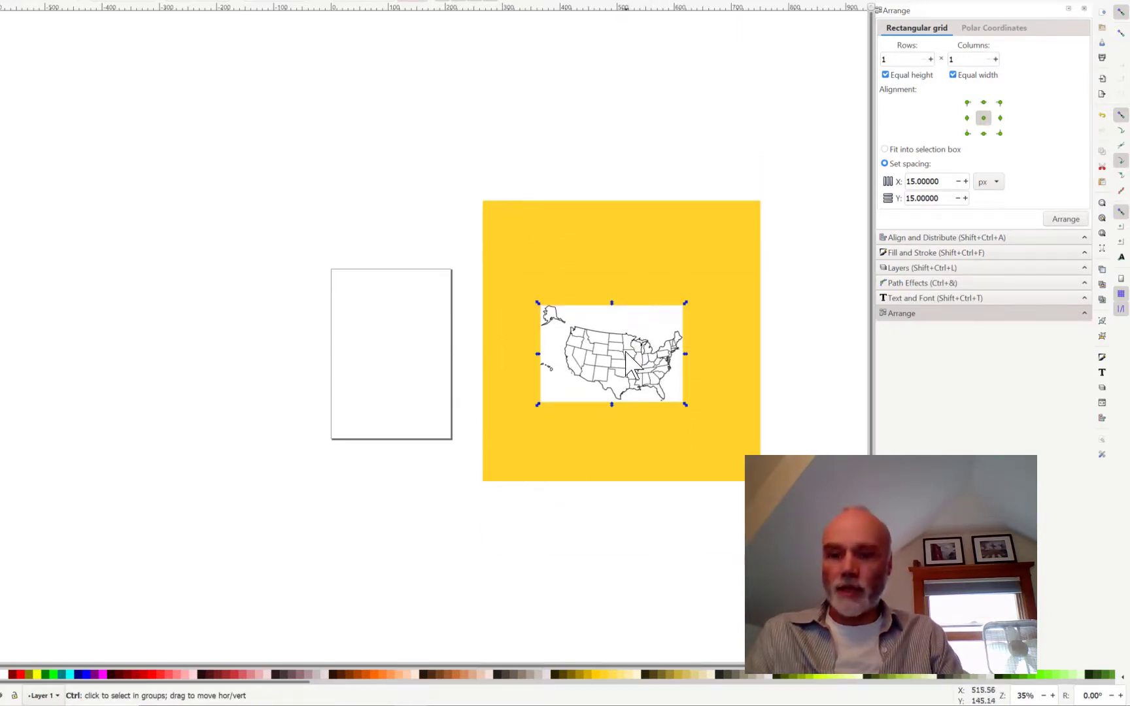
{"action": "scroll", "coordinate": [627, 362], "scroll_direction": "up", "scroll_amount": 4}
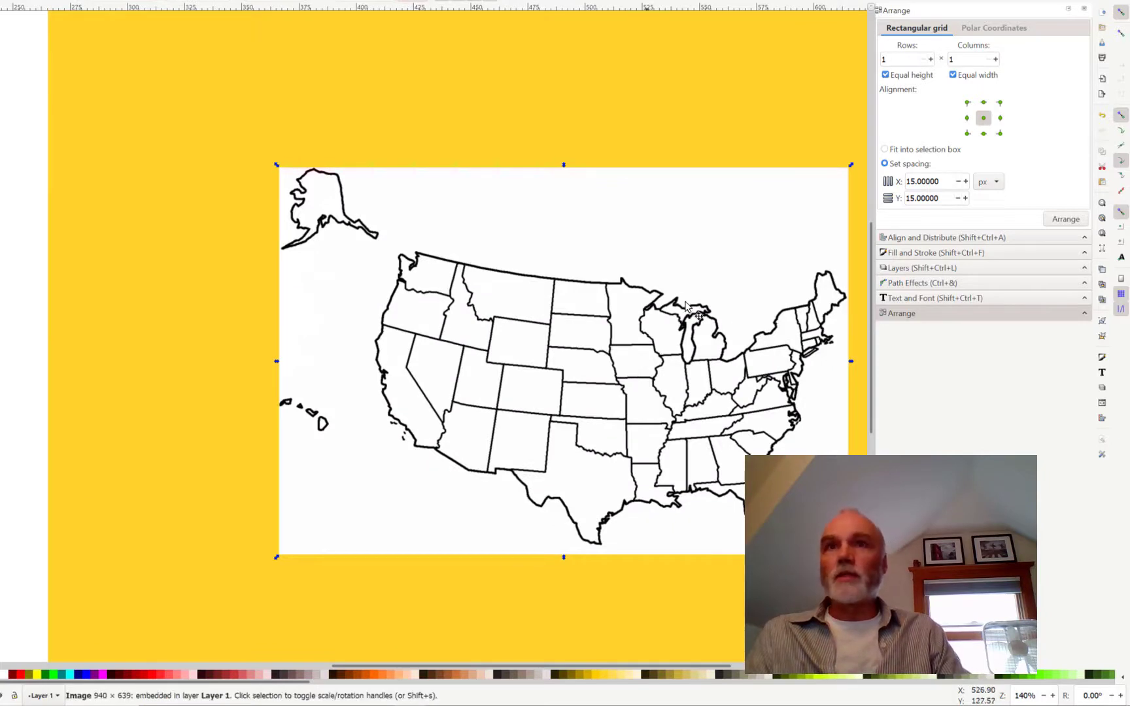
{"action": "key", "text": "Escape"}
{"action": "left_click", "coordinate": [630, 348]}
{"action": "left_click_drag", "start_coordinate": [657, 361], "coordinate": [598, 373]}
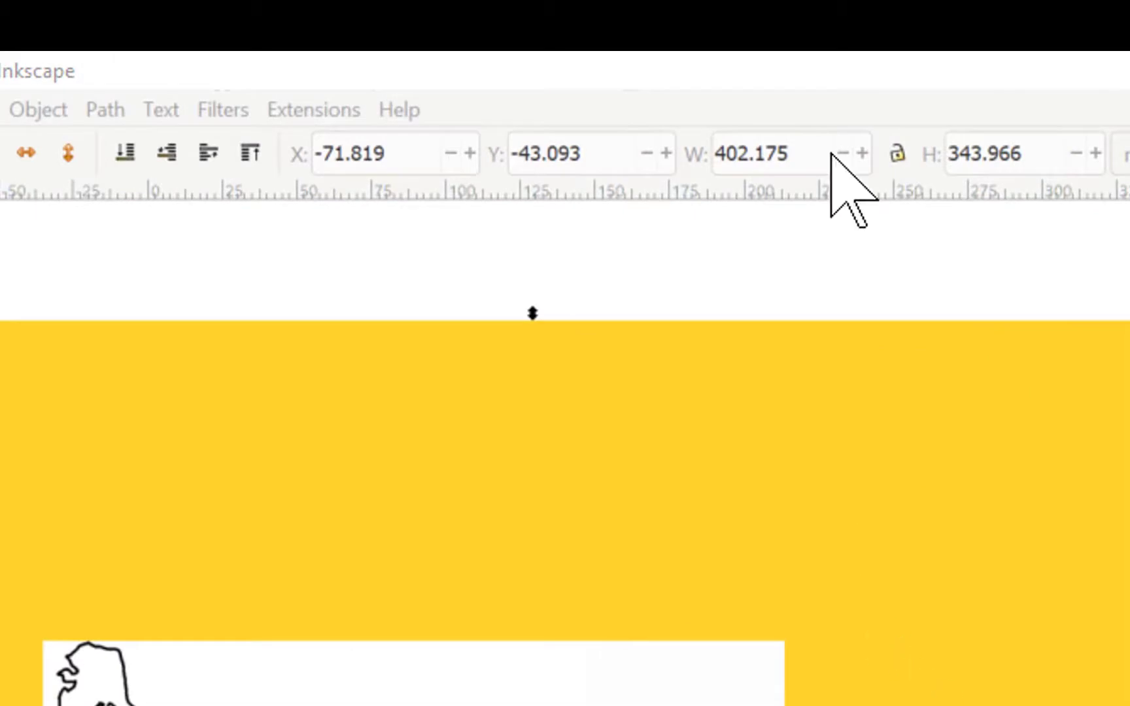
Step: Open the Inkscape manual, locate the Tracing Bitmaps chapter and the index, and return to the drawing
{"action": "left_click", "coordinate": [400, 109]}
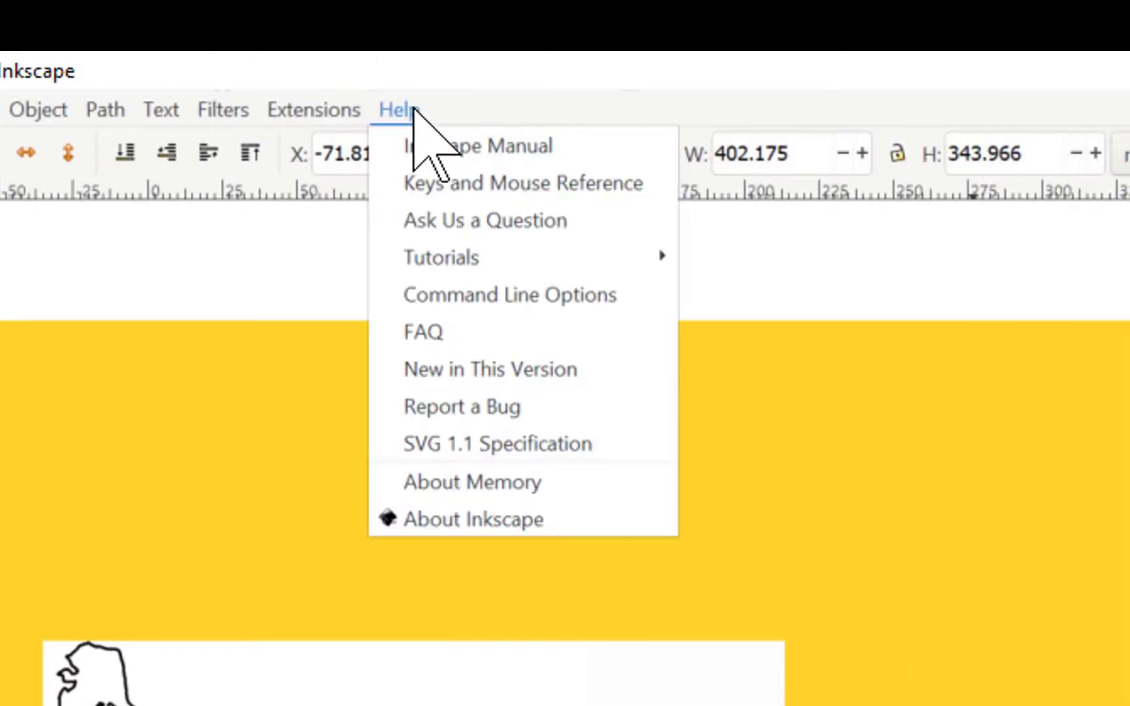
{"action": "left_click", "coordinate": [459, 144]}
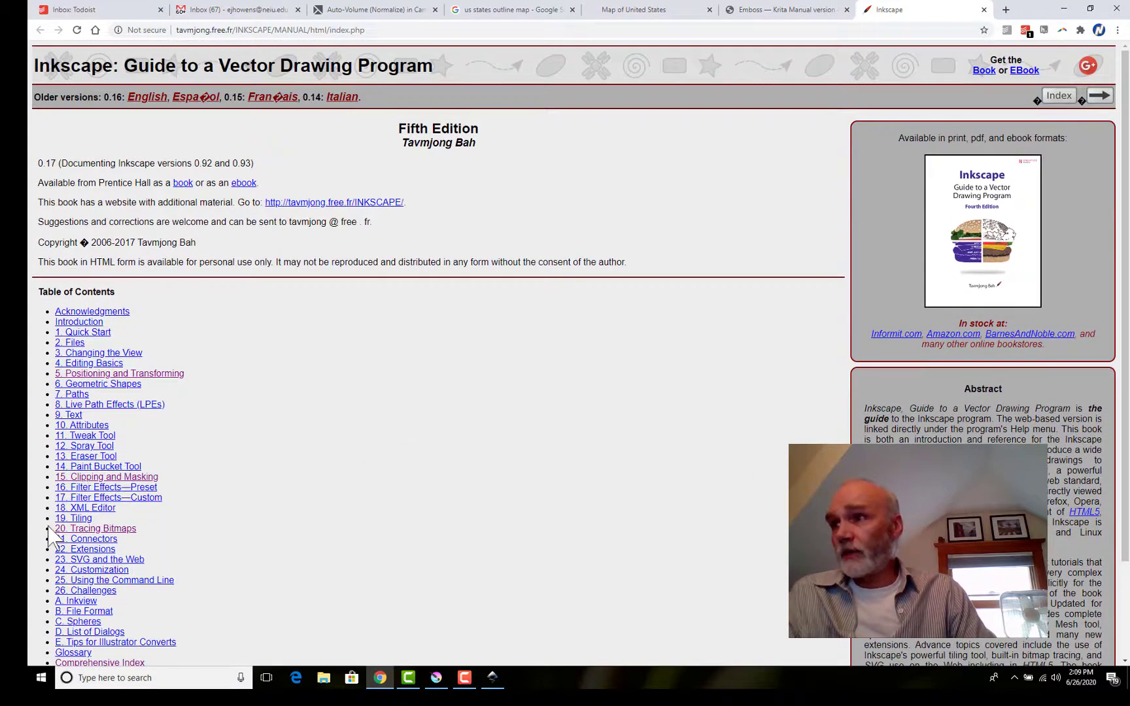
{"action": "mouse_move", "coordinate": [95, 531]}
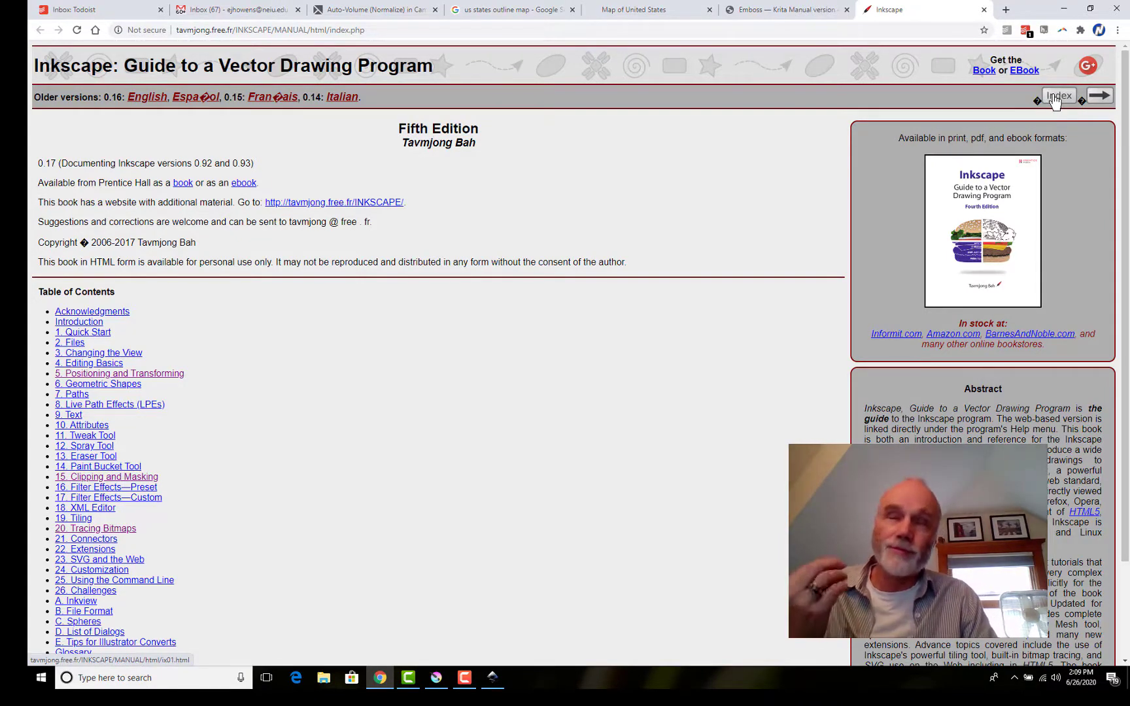
{"action": "left_click", "coordinate": [496, 679]}
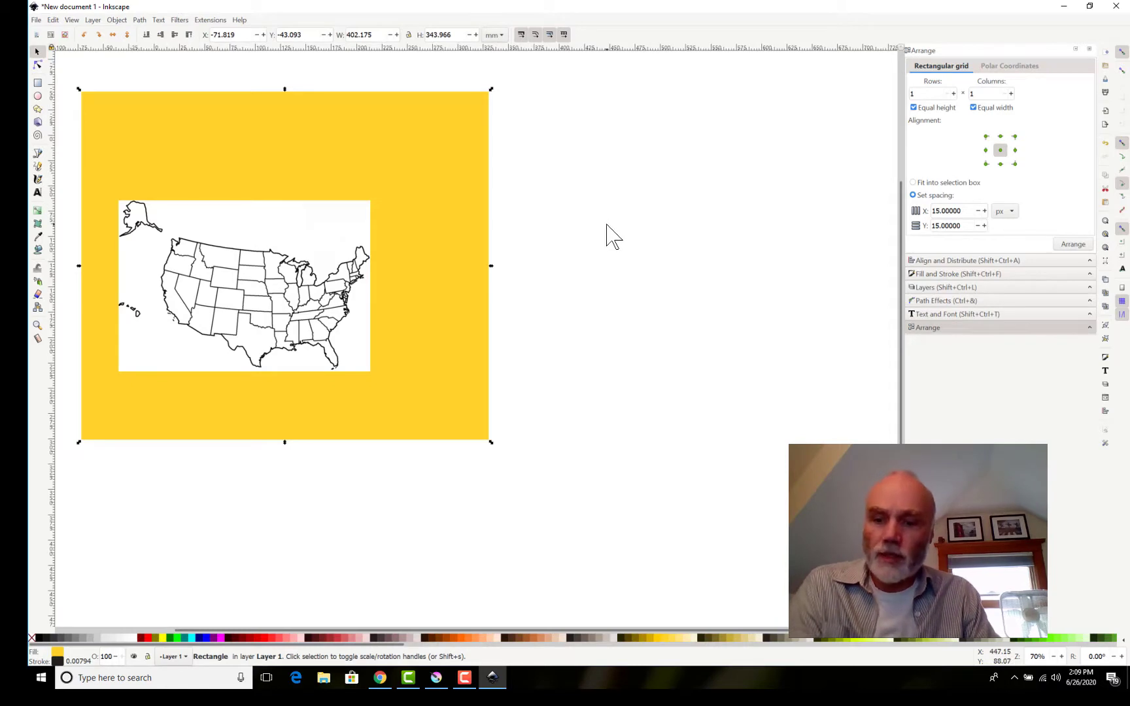
Step: Trace the map image as a single scan with brightness cutoff at 0.450, with Speckles, Smooth corners and Optimize turned off
{"action": "key", "text": "shift"}
{"action": "key", "text": "shift+alt+b"}
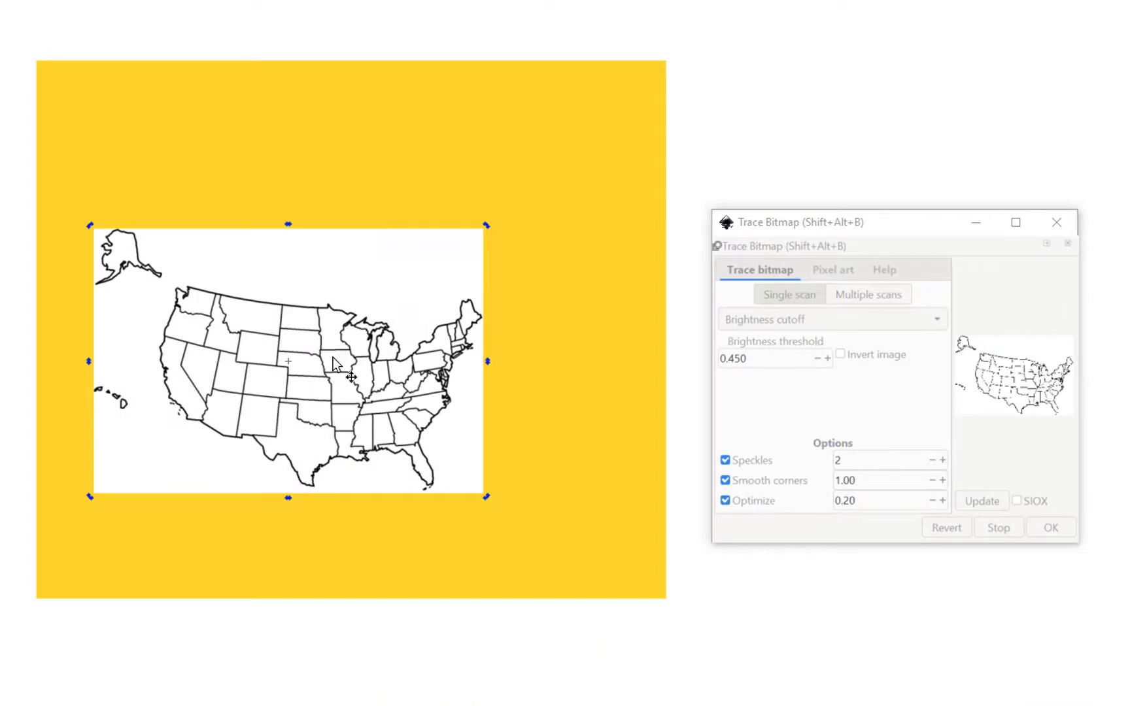
{"action": "left_click", "coordinate": [764, 271]}
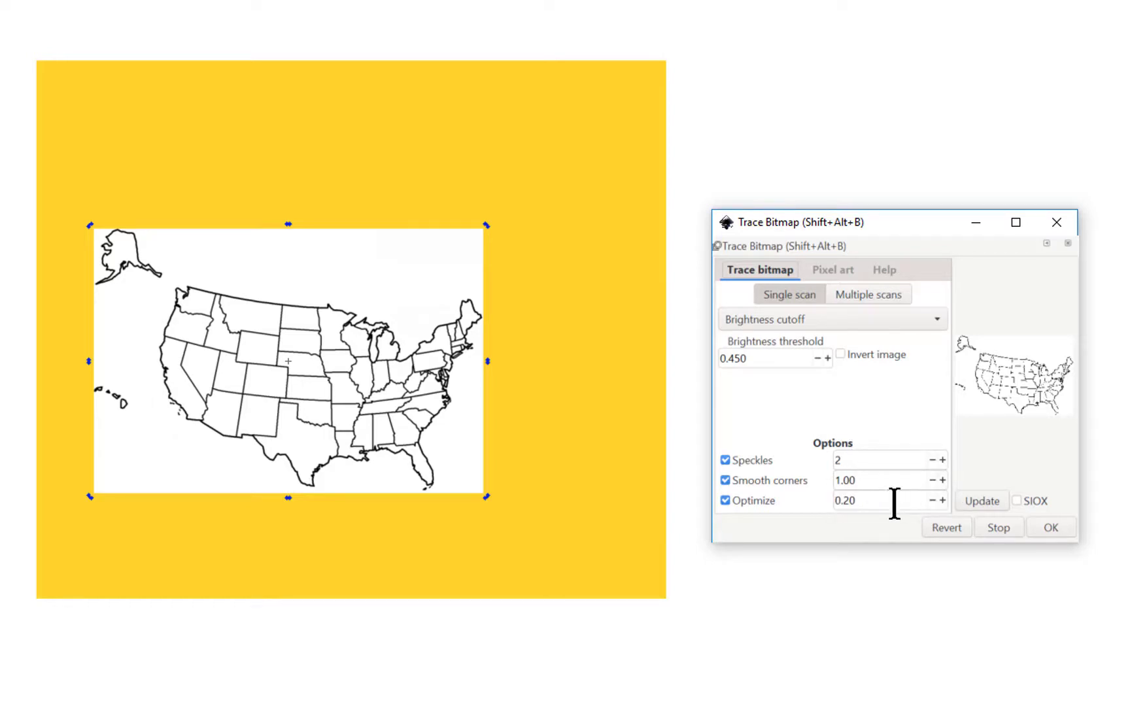
{"action": "left_click", "coordinate": [726, 461]}
{"action": "left_click", "coordinate": [726, 481]}
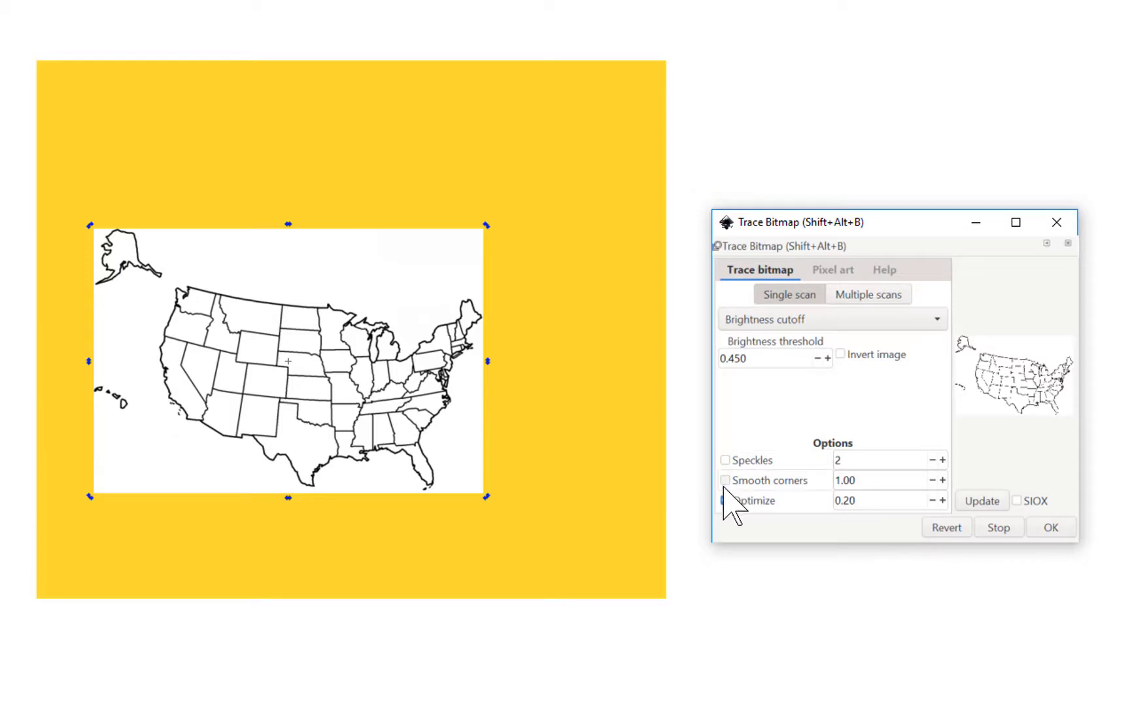
{"action": "left_click", "coordinate": [725, 501]}
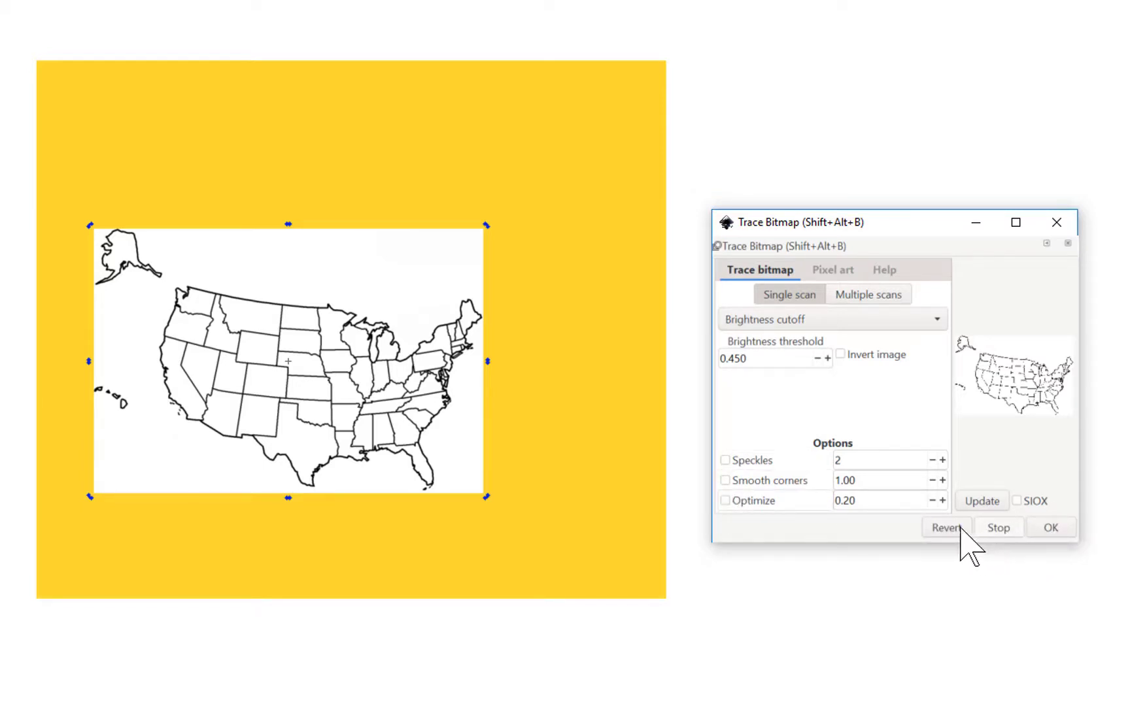
{"action": "left_click", "coordinate": [1053, 530]}
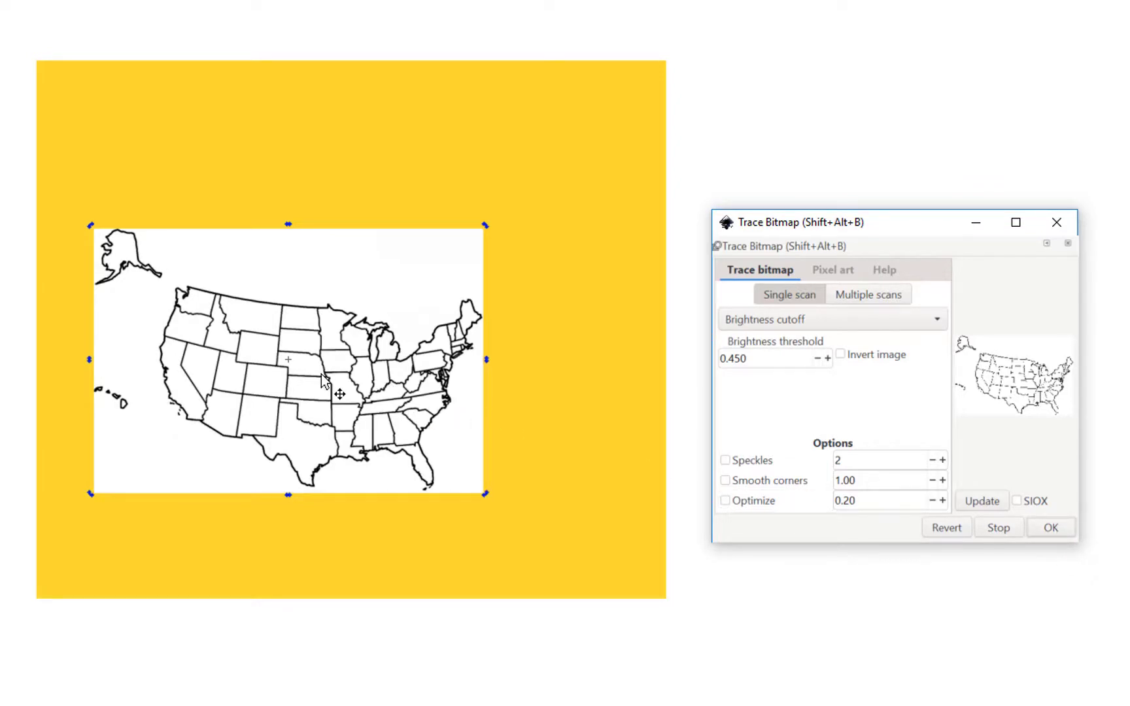
Step: Separate the traced outline from the original map image and delete the original image
{"action": "left_click_drag", "start_coordinate": [335, 368], "coordinate": [348, 357]}
{"action": "mouse_move", "coordinate": [382, 319]}
{"action": "left_mouse_down"}
{"action": "mouse_move", "coordinate": [413, 280]}
{"action": "mouse_move", "coordinate": [811, 155]}
{"action": "left_mouse_up"}
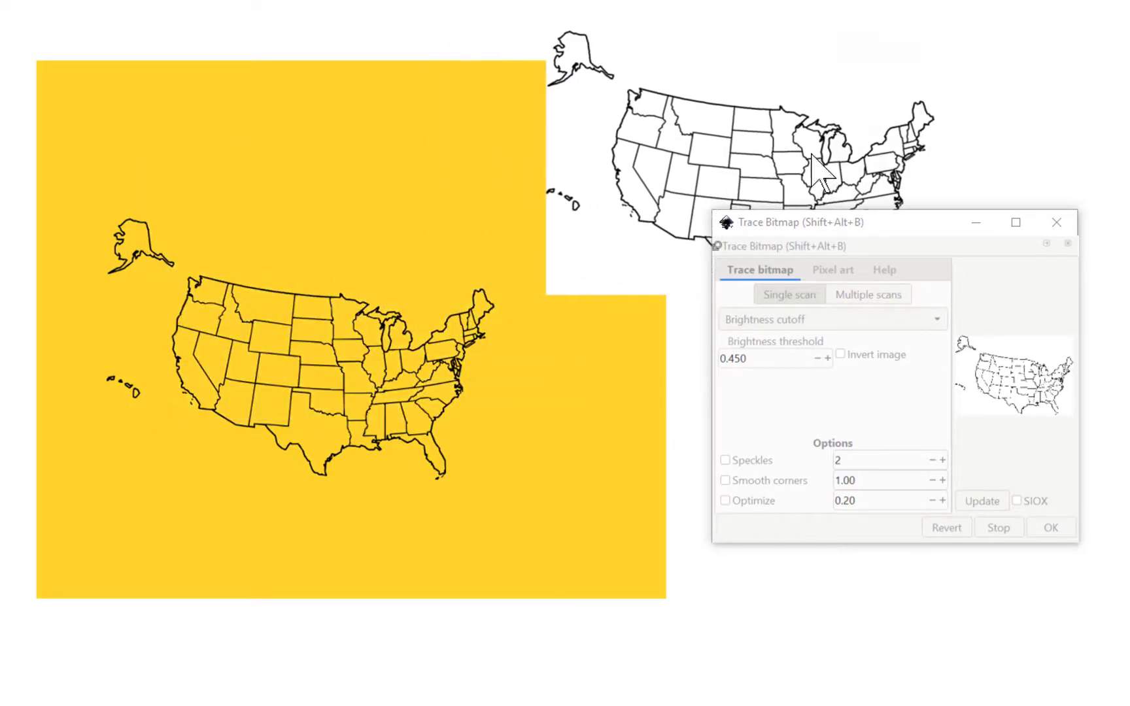
{"action": "key", "text": "Delete"}
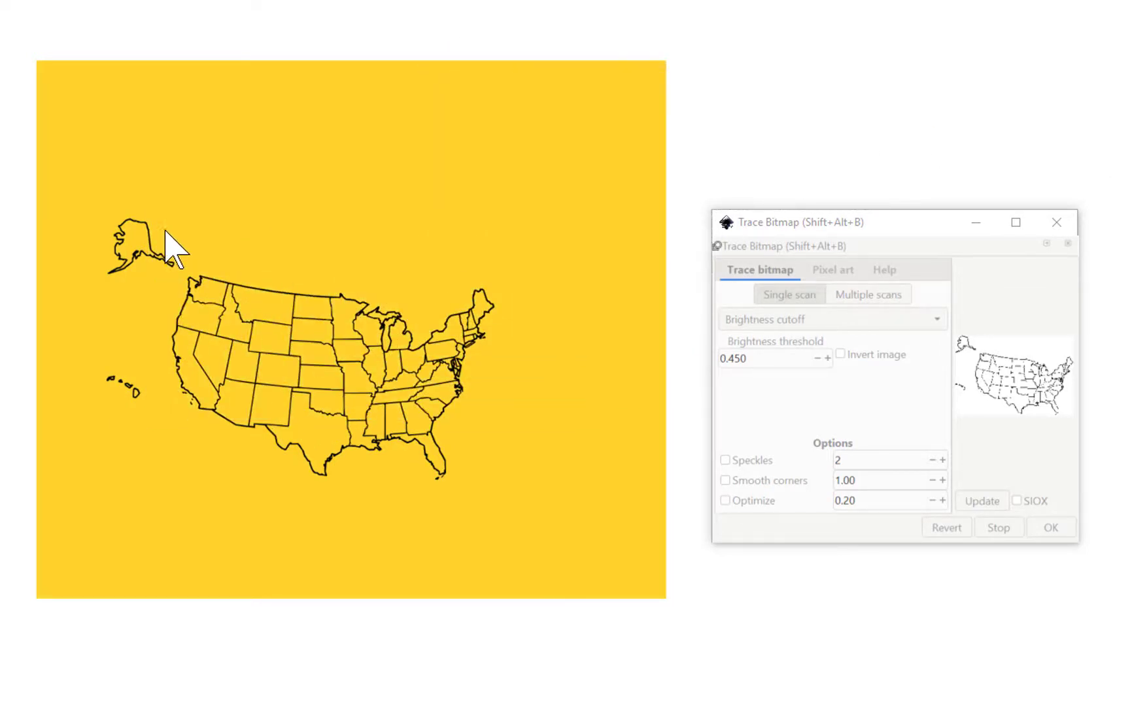
Step: Examine the traced state border lines and their junctions over the yellow background at different magnifications
{"action": "scroll", "coordinate": [286, 388], "scroll_direction": "up", "scroll_amount": 2}
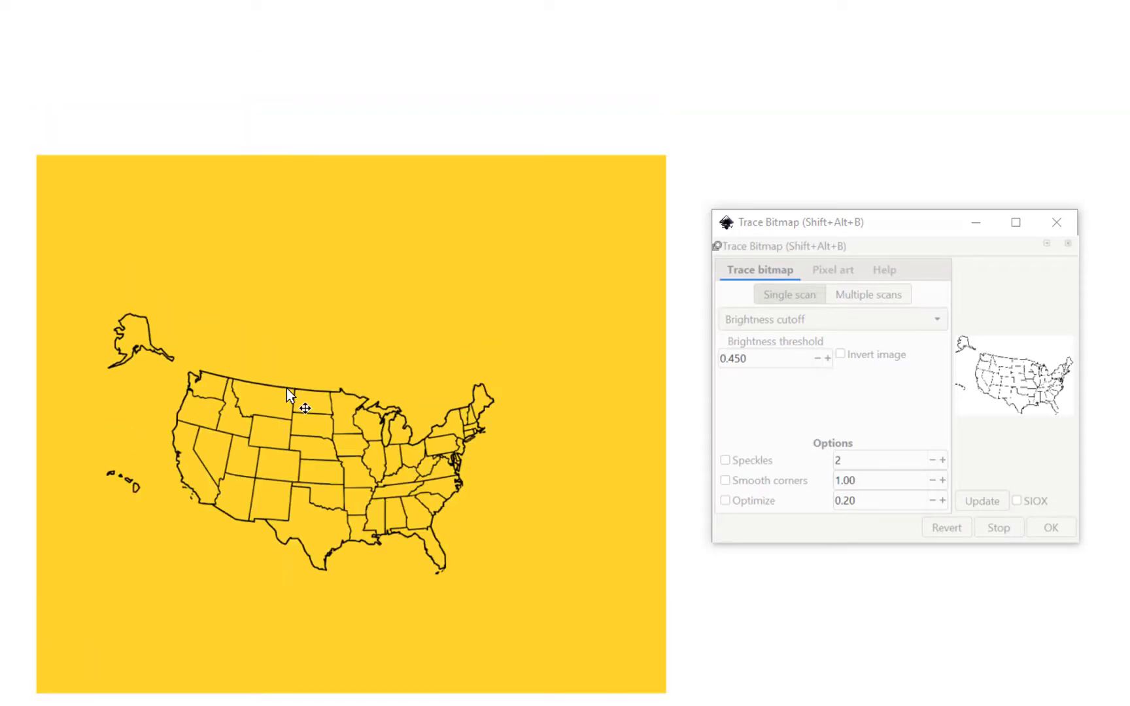
{"action": "scroll", "coordinate": [286, 389], "scroll_direction": "down", "scroll_amount": 1}
{"action": "scroll", "coordinate": [286, 388], "scroll_direction": "up", "scroll_amount": 4}
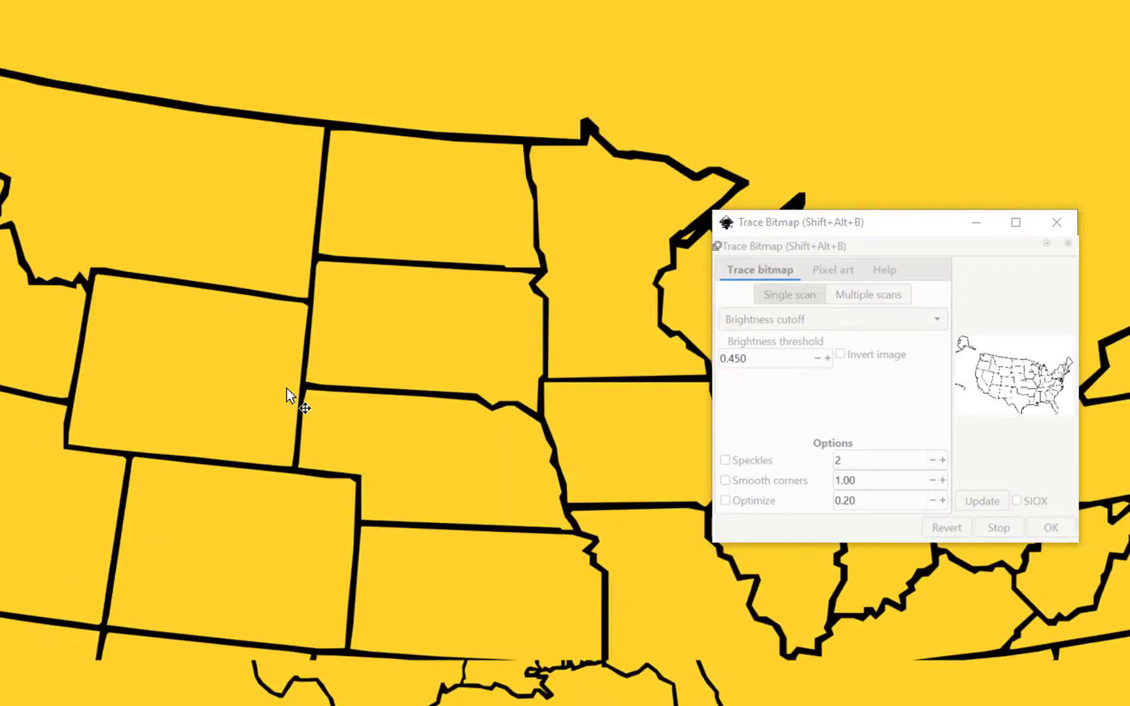
{"action": "scroll", "coordinate": [286, 388], "scroll_direction": "up", "scroll_amount": 3}
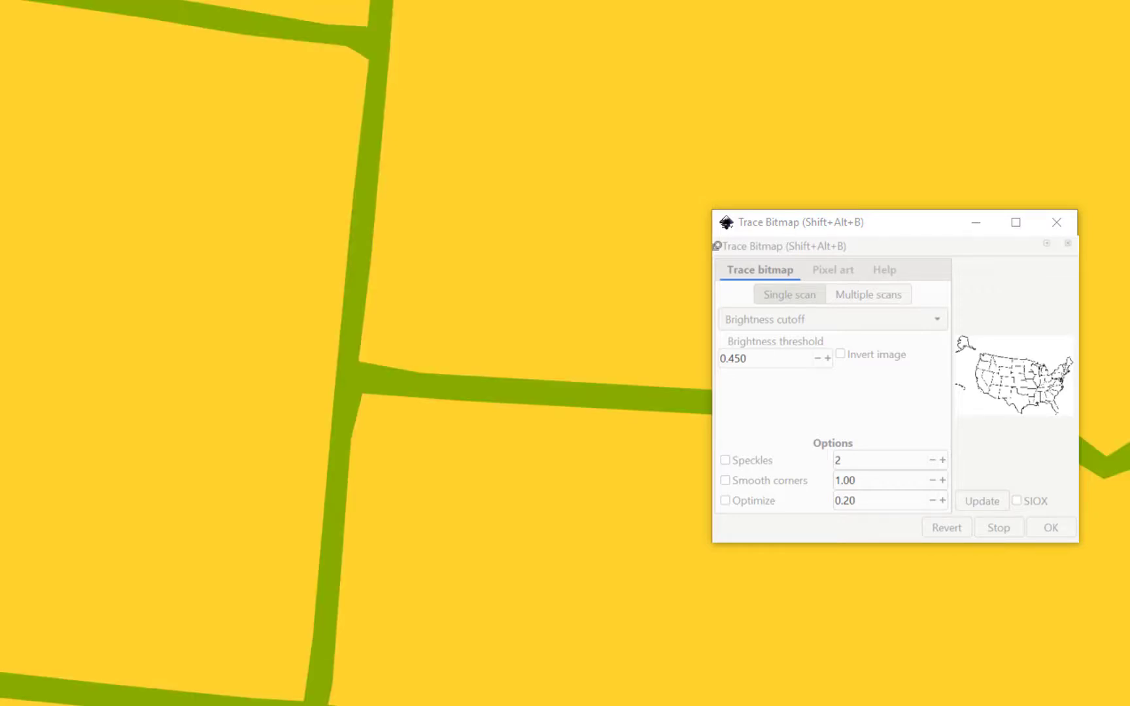
{"action": "scroll", "coordinate": [595, 454], "scroll_direction": "down", "scroll_amount": 4}
{"action": "scroll", "coordinate": [594, 454], "scroll_direction": "up", "scroll_amount": 4}
{"action": "scroll", "coordinate": [594, 463], "scroll_direction": "down", "scroll_amount": 5}
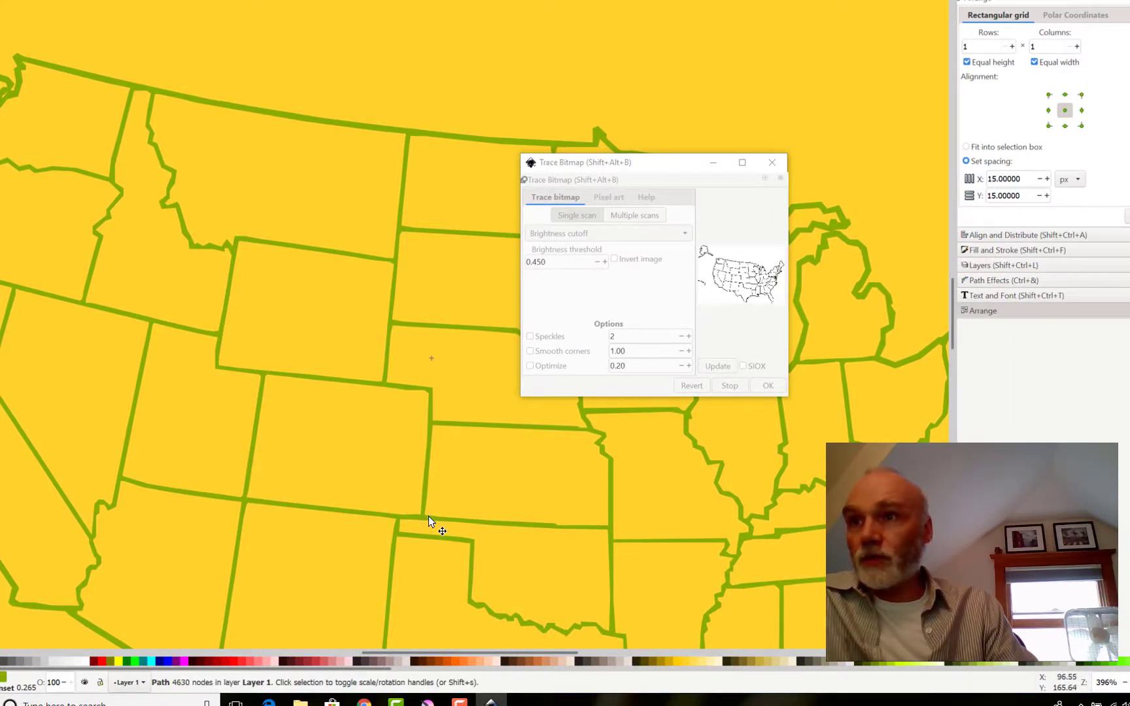
Step: Give the traced map path a near-black stroke so its green border lines are outlined
{"action": "right_click", "coordinate": [581, 662]}
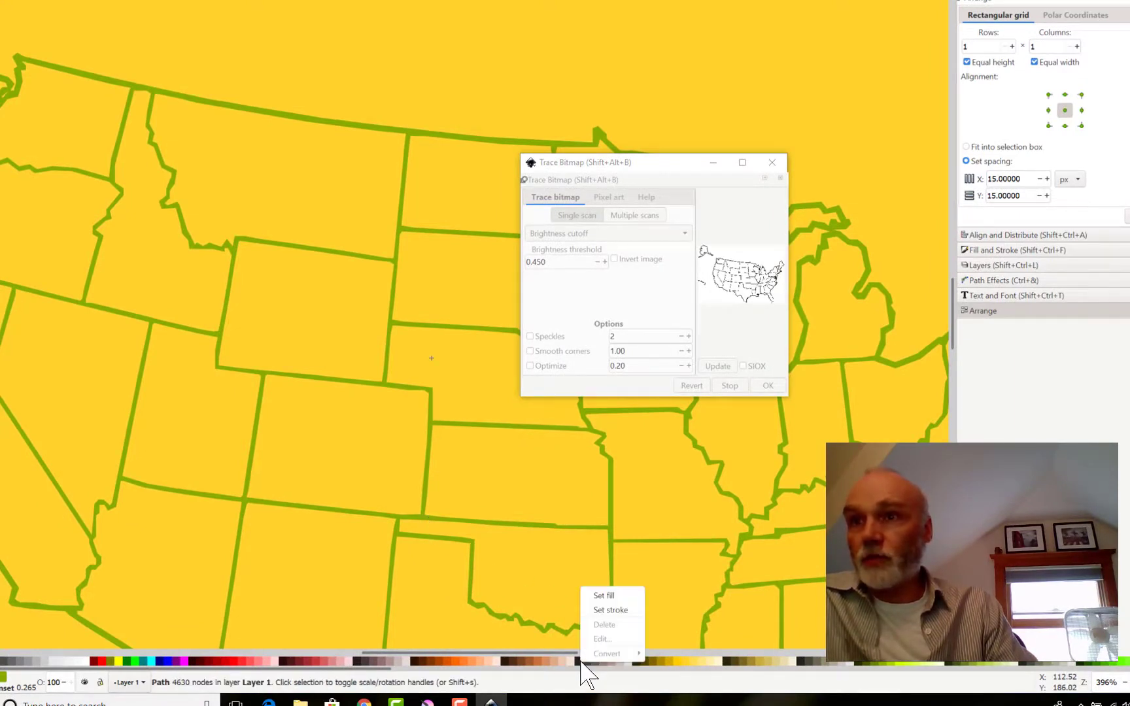
{"action": "left_click", "coordinate": [610, 610]}
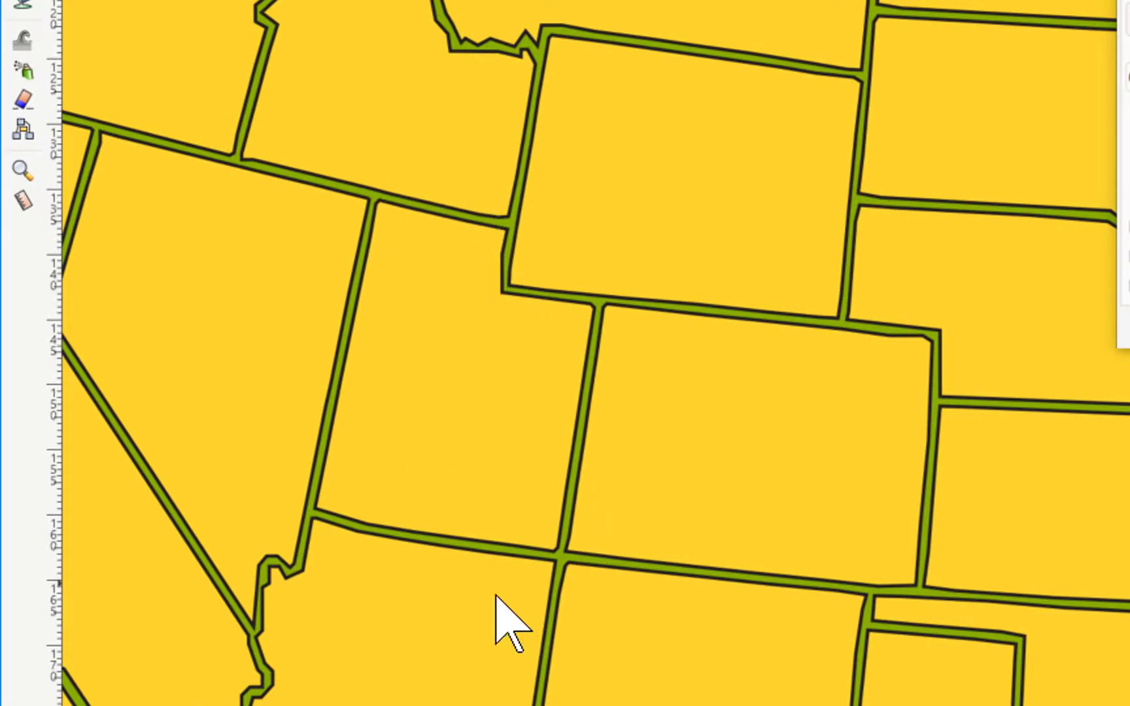
Step: Examine the outlined state borders along the west coast, the central states and the whole map at different magnifications
{"action": "left_click_drag", "start_coordinate": [676, 541], "coordinate": [928, 226]}
{"action": "scroll", "coordinate": [916, 222], "scroll_direction": "down", "scroll_amount": 7}
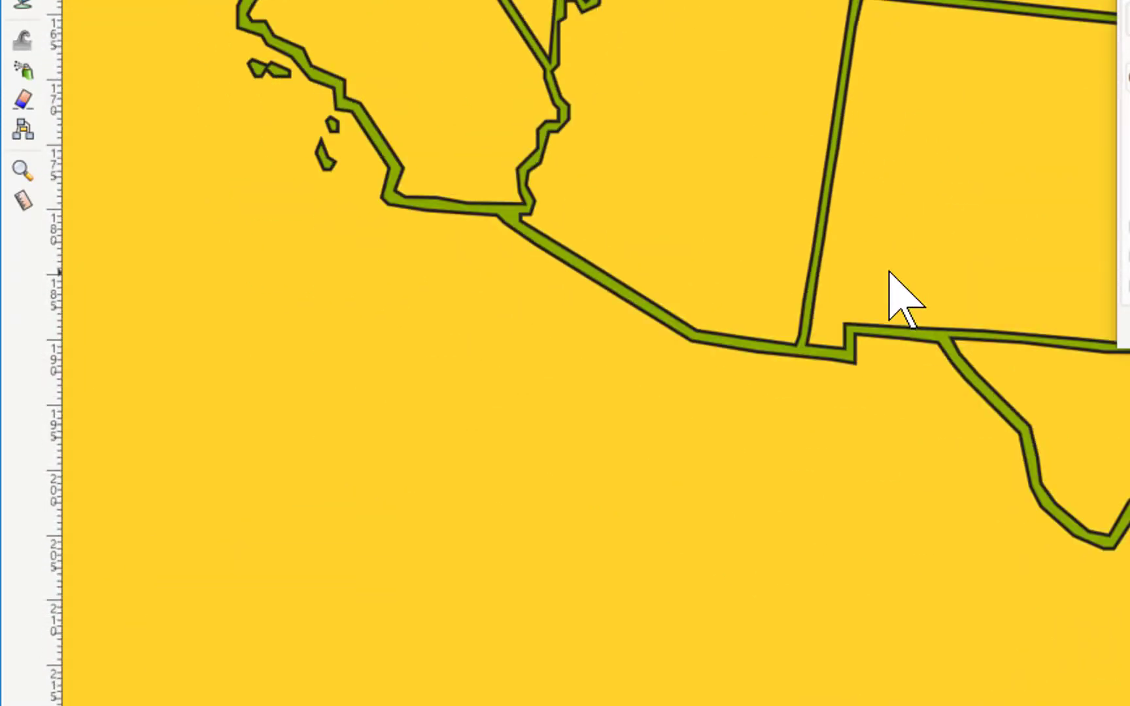
{"action": "scroll", "coordinate": [889, 270], "scroll_direction": "up", "scroll_amount": 3}
{"action": "scroll", "coordinate": [896, 267], "scroll_direction": "up", "scroll_amount": 3}
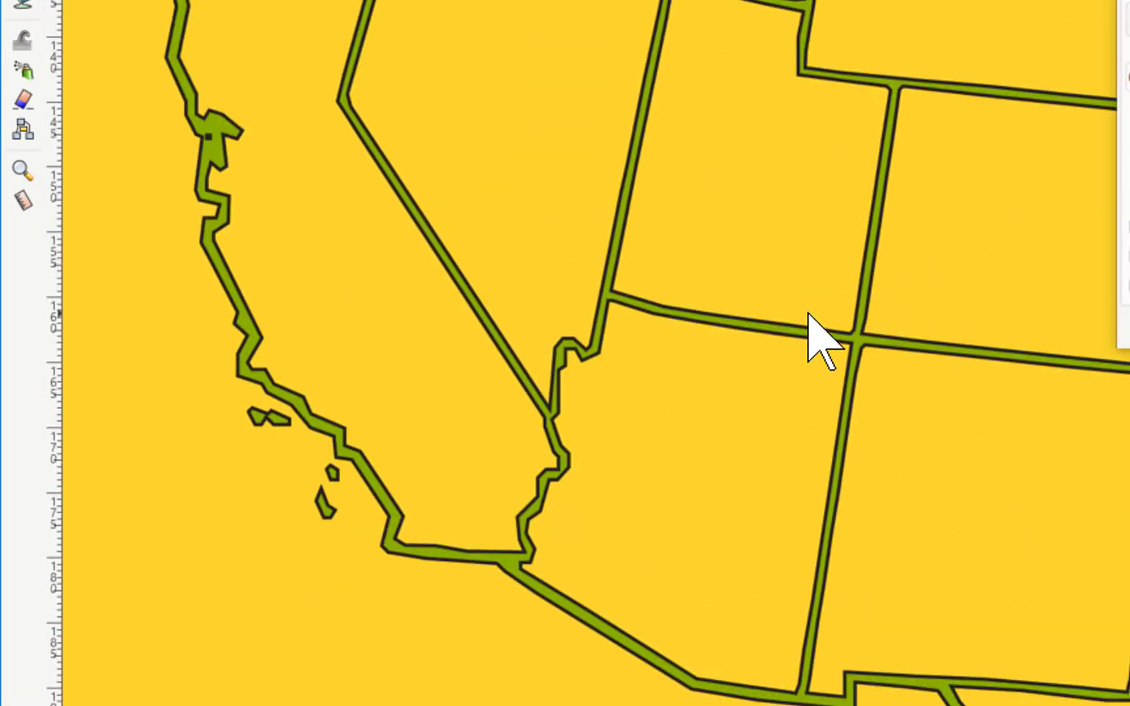
{"action": "scroll", "coordinate": [809, 314], "scroll_direction": "up", "scroll_amount": 2}
{"action": "scroll", "coordinate": [810, 313], "scroll_direction": "down", "scroll_amount": 5}
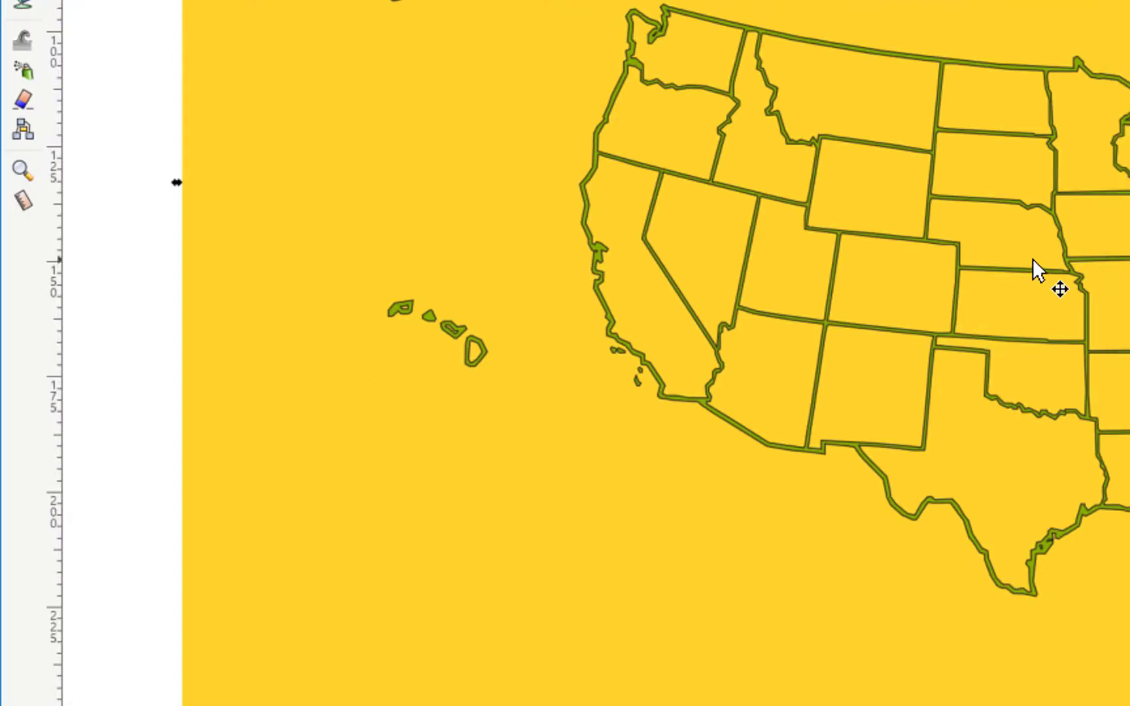
{"action": "scroll", "coordinate": [1010, 288], "scroll_direction": "up", "scroll_amount": 3}
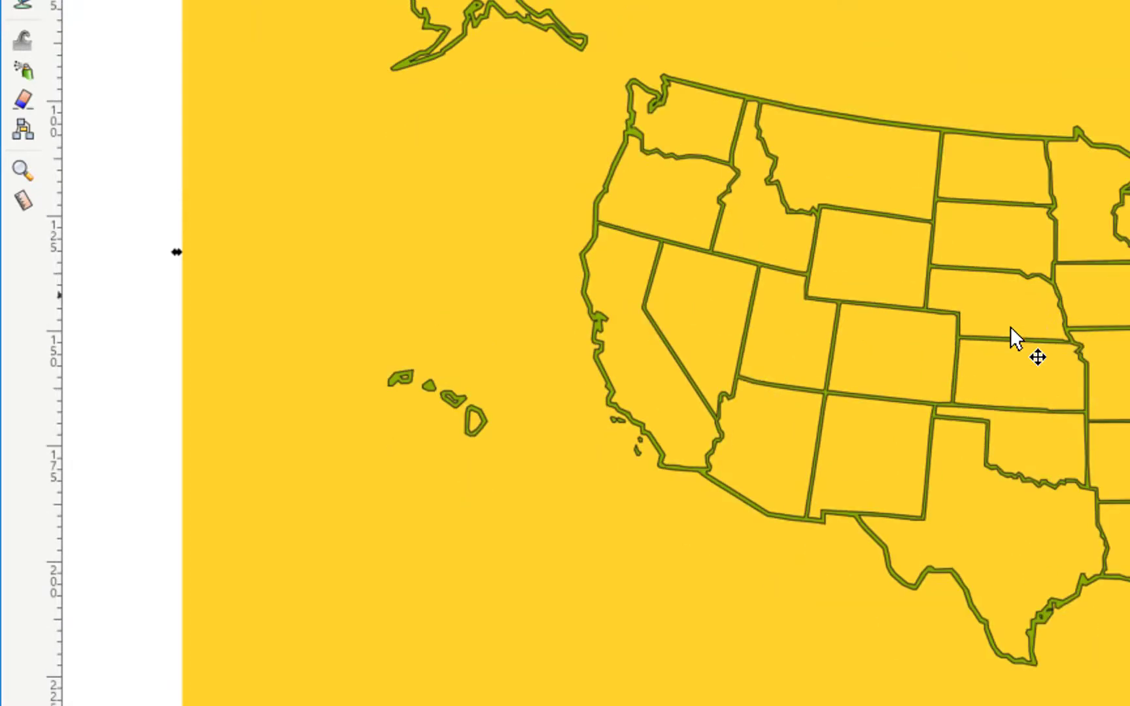
{"action": "scroll", "coordinate": [1016, 357], "scroll_direction": "up", "scroll_amount": 6}
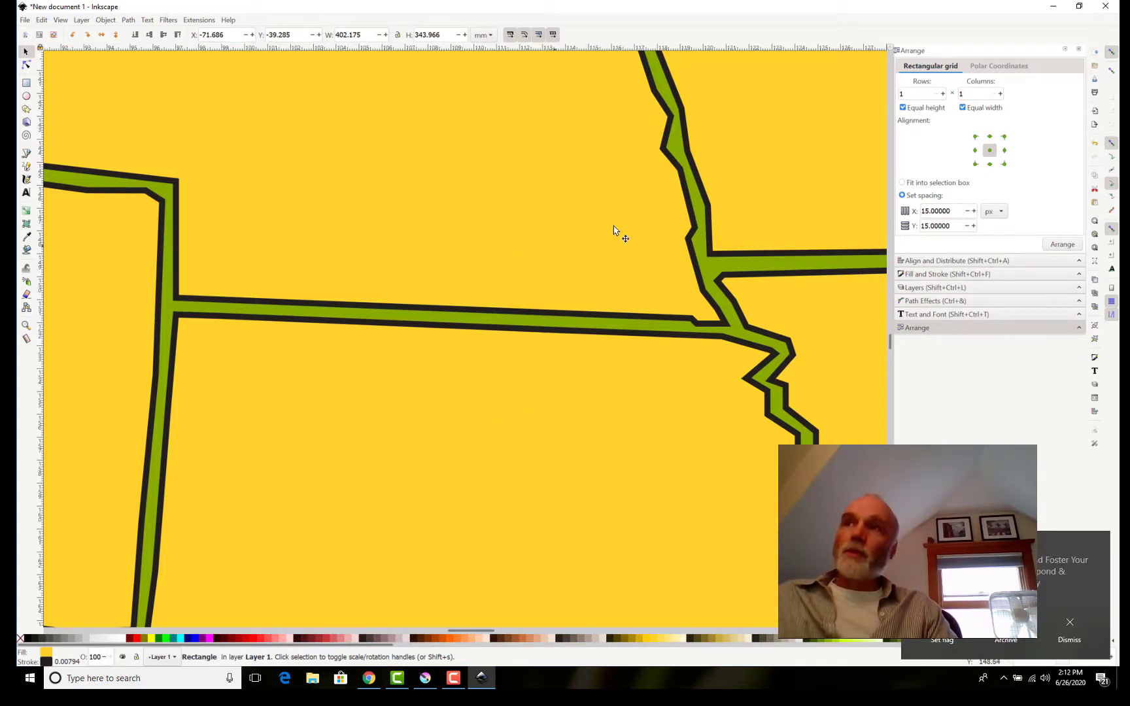
{"action": "scroll", "coordinate": [563, 385], "scroll_direction": "down", "scroll_amount": 8}
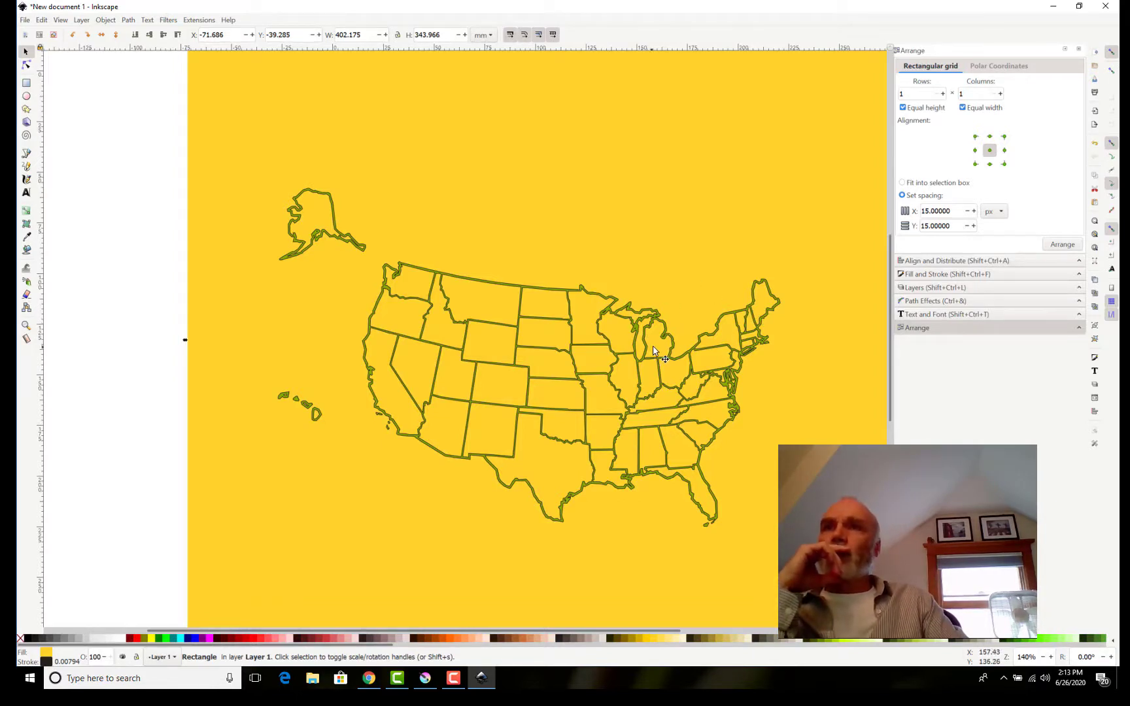
Step: Move the traced US map off the yellow rectangle onto the blank canvas to its left
{"action": "left_click_drag", "start_coordinate": [674, 360], "coordinate": [522, 306]}
{"action": "scroll", "coordinate": [545, 320], "scroll_direction": "down", "scroll_amount": 3}
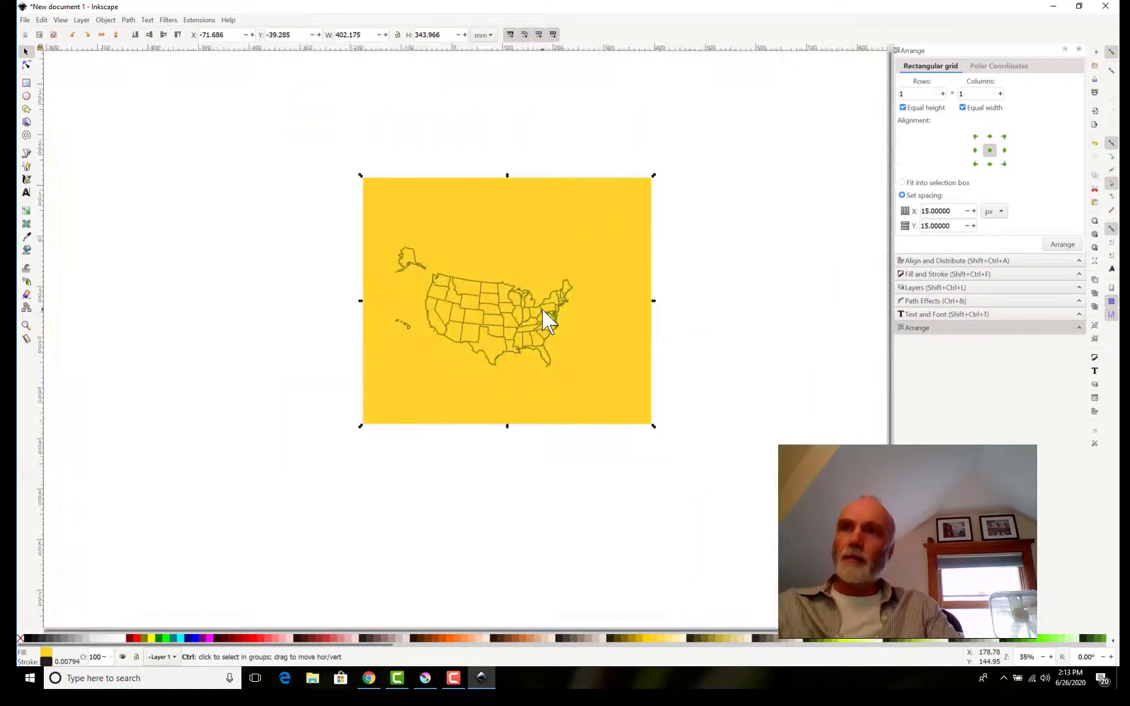
{"action": "key", "text": "Escape"}
{"action": "left_click", "coordinate": [520, 314]}
{"action": "left_click_drag", "start_coordinate": [515, 314], "coordinate": [270, 330]}
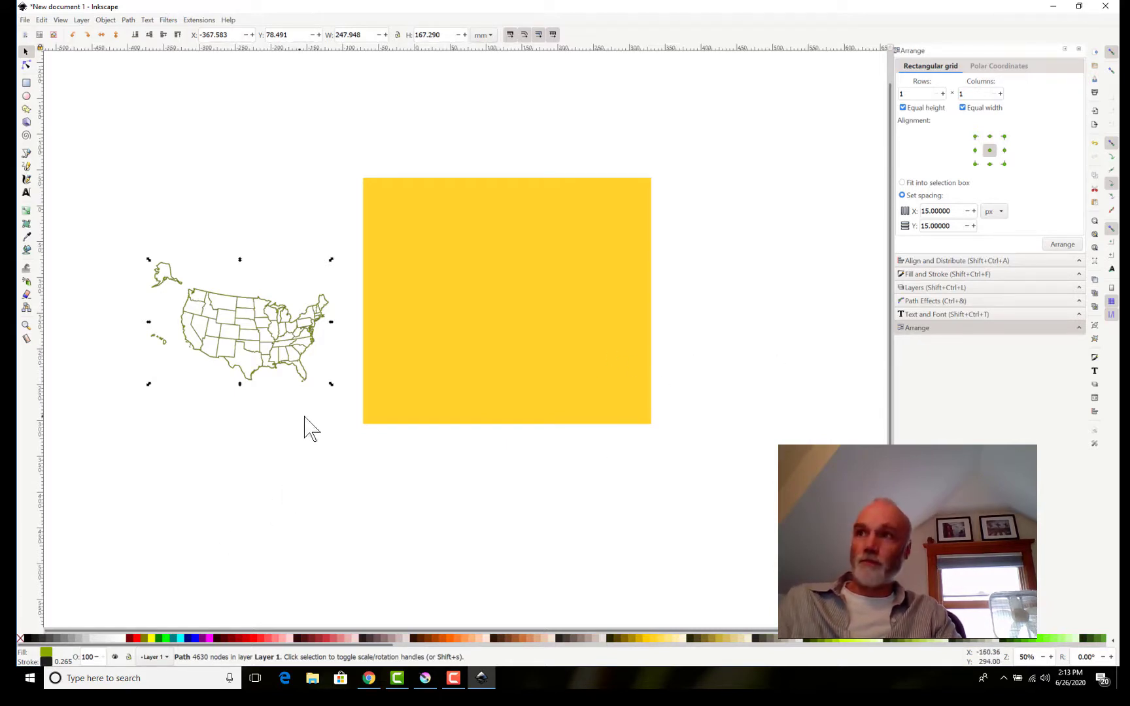
Step: Draw a green square about 32 mm wide right of the yellow rectangle and duplicate it into a loose column of six squares
{"action": "left_click", "coordinate": [26, 83]}
{"action": "mouse_move", "coordinate": [707, 307]}
{"action": "left_mouse_down"}
{"action": "mouse_move", "coordinate": [729, 350]}
{"action": "mouse_move", "coordinate": [747, 344]}
{"action": "mouse_move", "coordinate": [729, 351]}
{"action": "mouse_move", "coordinate": [740, 332]}
{"action": "mouse_move", "coordinate": [729, 329]}
{"action": "mouse_move", "coordinate": [718, 353]}
{"action": "mouse_move", "coordinate": [737, 403]}
{"action": "mouse_move", "coordinate": [723, 428]}
{"action": "mouse_move", "coordinate": [738, 463]}
{"action": "mouse_move", "coordinate": [731, 456]}
{"action": "left_mouse_up"}
{"action": "key", "text": "s"}
{"action": "key", "text": "ctrl+d"}
{"action": "key", "text": "ctrl+d"}
{"action": "left_click", "coordinate": [738, 403]}
{"action": "key", "text": "ctrl+d"}
{"action": "key", "text": "ctrl+d"}
Step: Align the six squares by their left edges and distribute their bottom edges evenly within the selection area
{"action": "left_click_drag", "start_coordinate": [685, 269], "coordinate": [757, 481]}
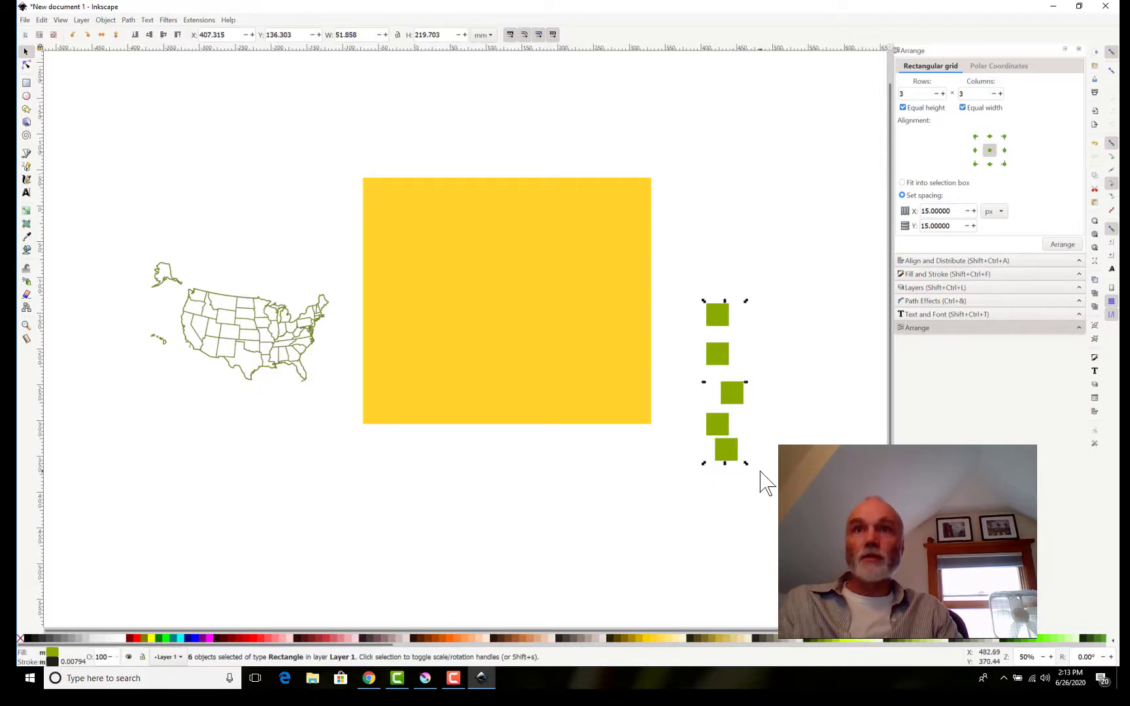
{"action": "left_click", "coordinate": [106, 20]}
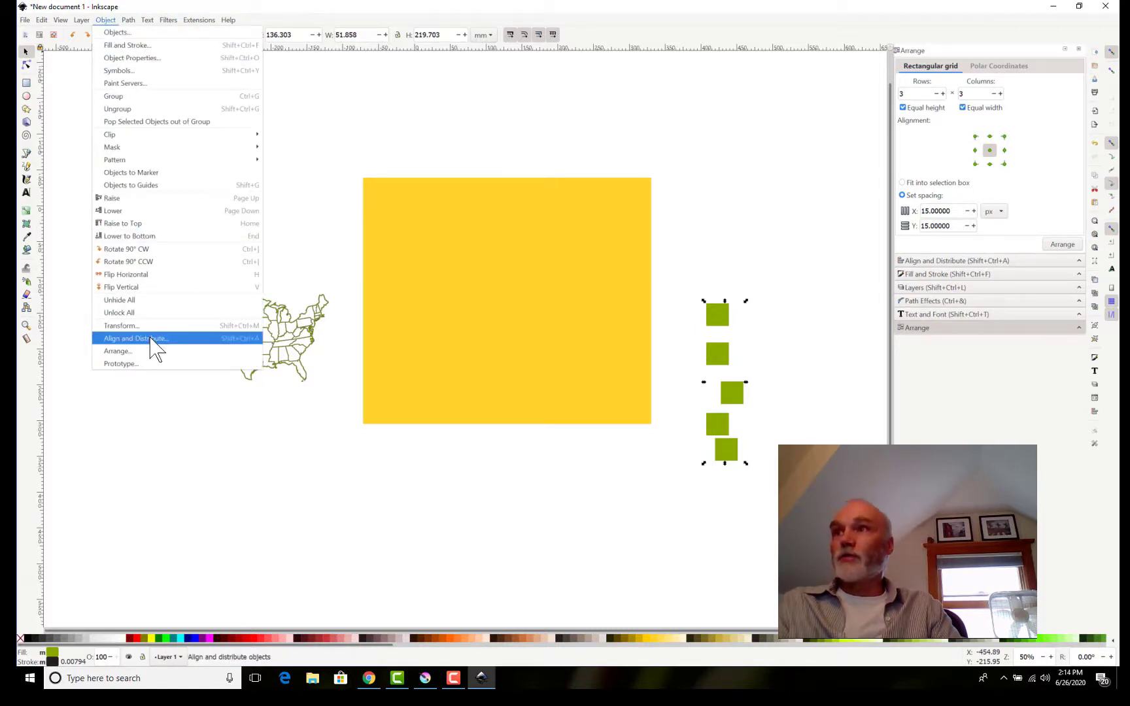
{"action": "left_click", "coordinate": [156, 340]}
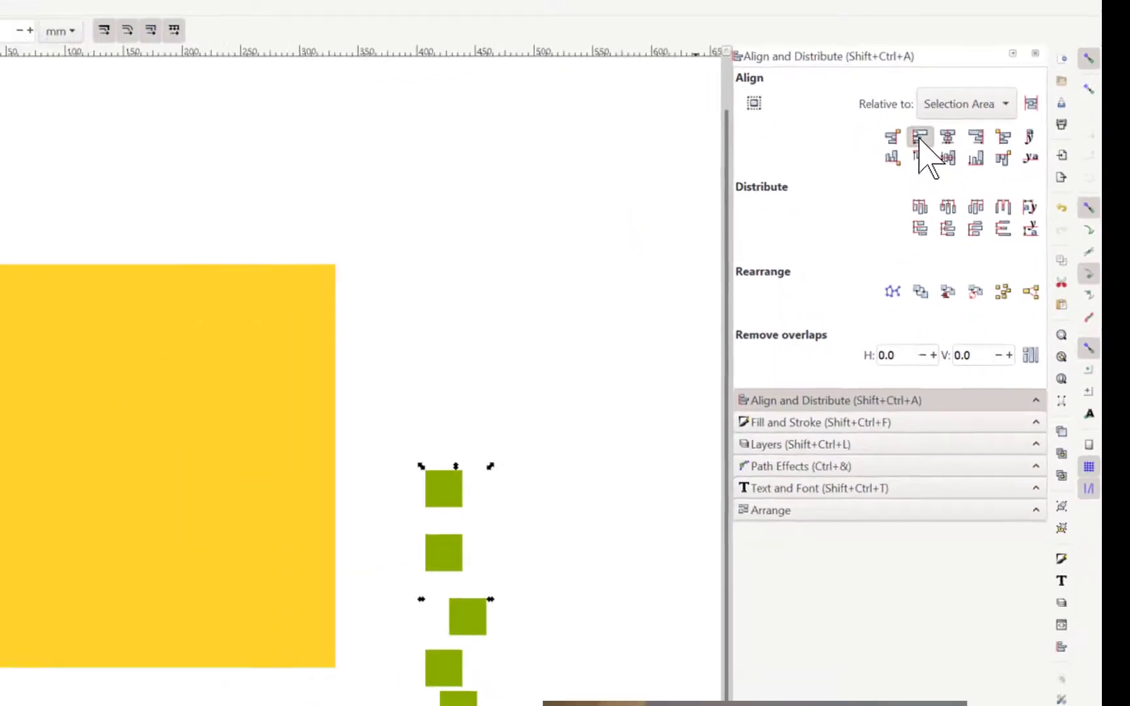
{"action": "left_click", "coordinate": [920, 137]}
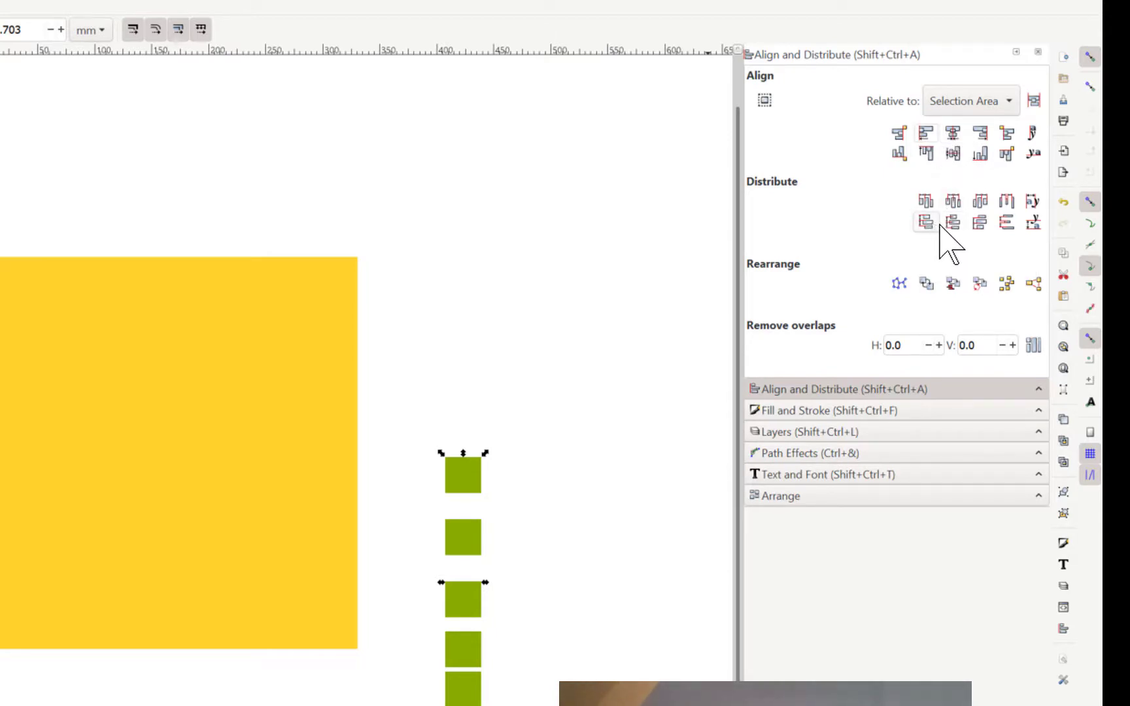
{"action": "left_click", "coordinate": [979, 222]}
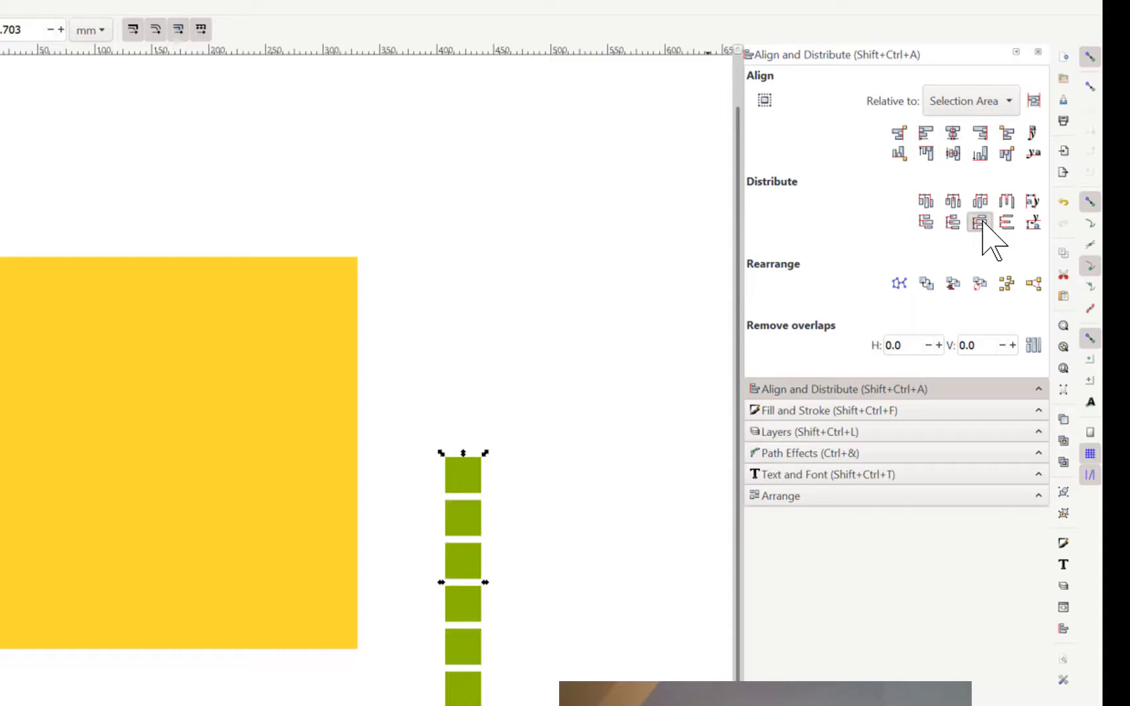
Step: Move the top square farther up and redistribute the bottom edges of all six squares evenly
{"action": "left_click", "coordinate": [635, 558]}
{"action": "mouse_move", "coordinate": [474, 393]}
{"action": "left_mouse_down"}
{"action": "mouse_move", "coordinate": [486, 404]}
{"action": "mouse_move", "coordinate": [469, 404]}
{"action": "mouse_move", "coordinate": [465, 374]}
{"action": "left_mouse_up"}
{"action": "left_click_drag", "start_coordinate": [415, 310], "coordinate": [531, 705]}
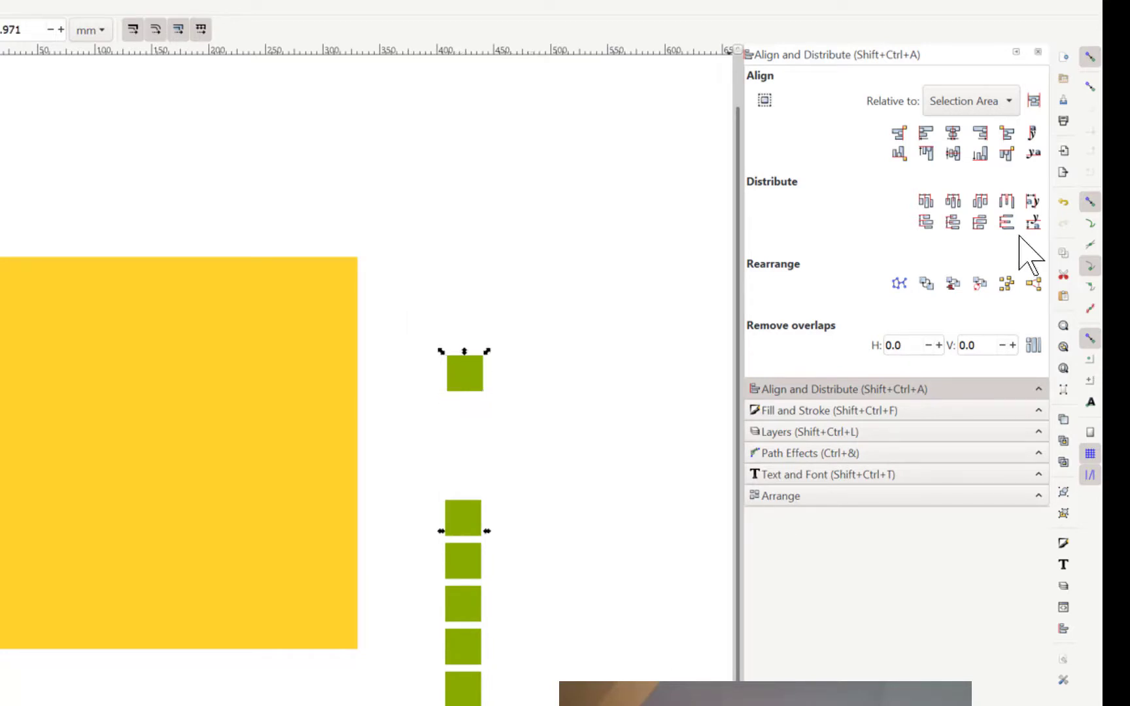
{"action": "left_click", "coordinate": [980, 224]}
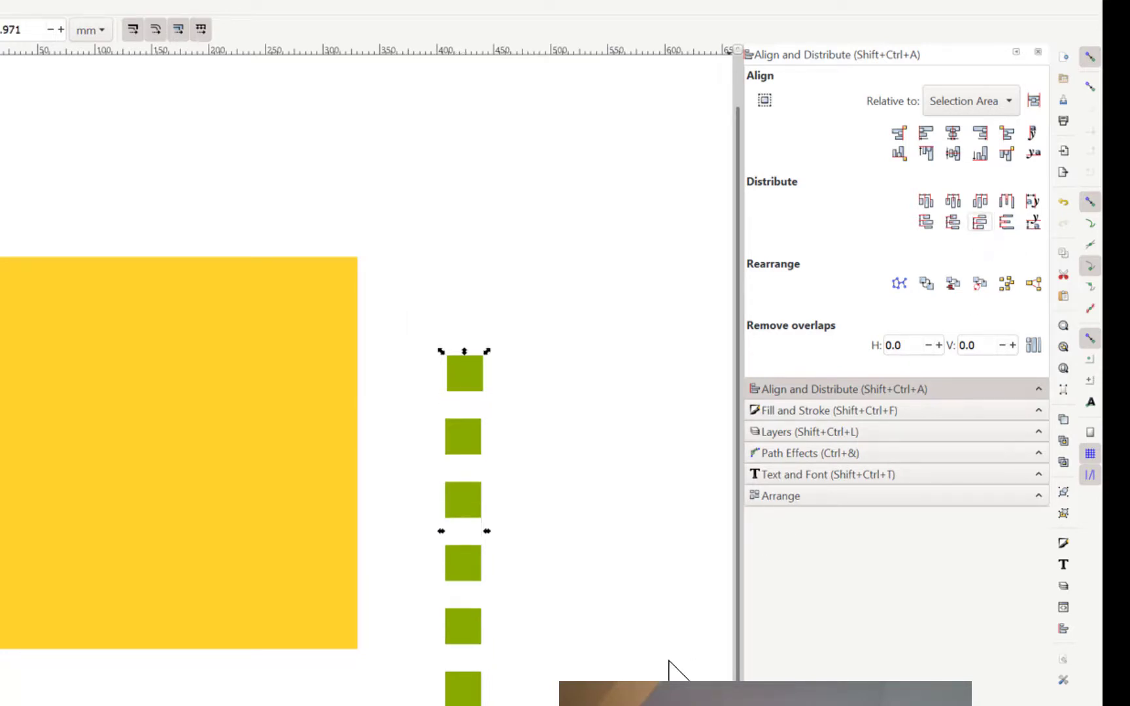
Step: Realign all six squares by their left edges and deselect them
{"action": "left_click", "coordinate": [645, 700]}
{"action": "left_click_drag", "start_coordinate": [421, 280], "coordinate": [515, 705]}
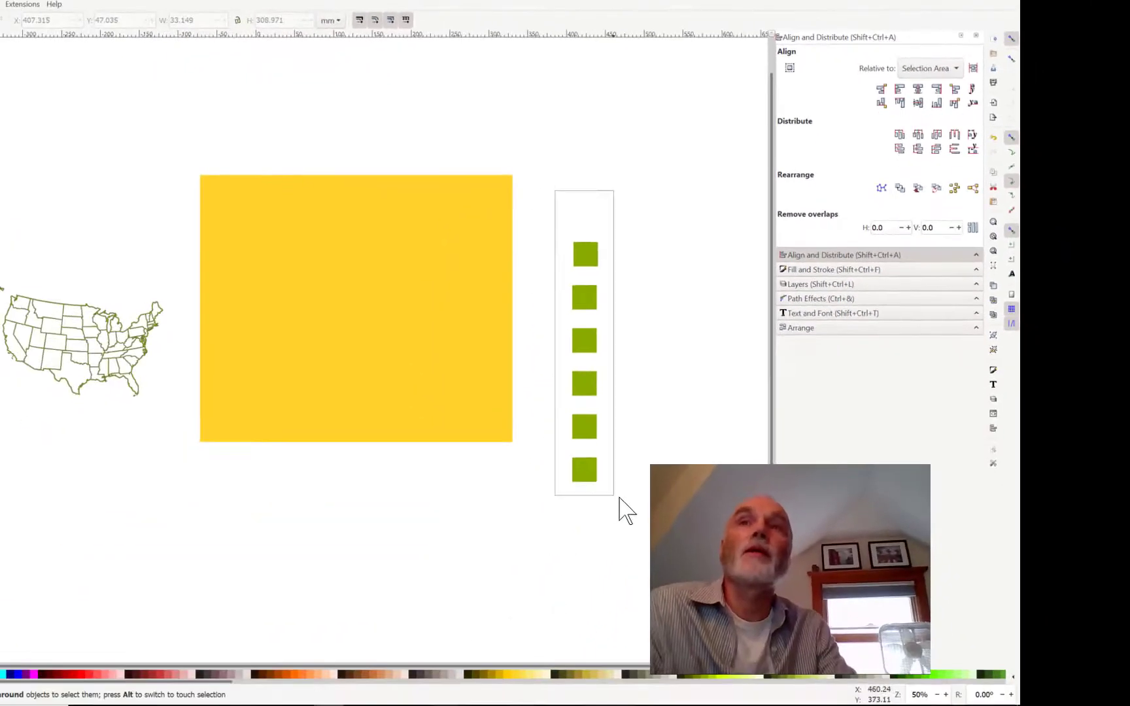
{"action": "left_click_drag", "start_coordinate": [620, 498], "coordinate": [619, 499]}
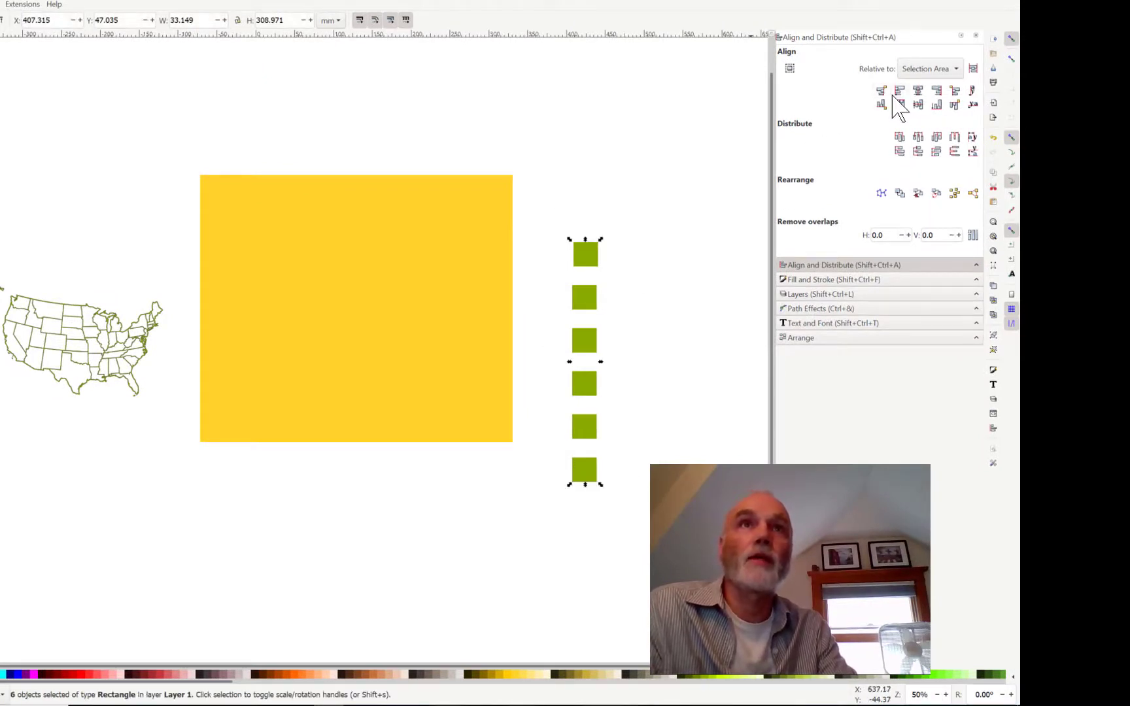
{"action": "left_click", "coordinate": [900, 91]}
{"action": "left_click", "coordinate": [547, 501]}
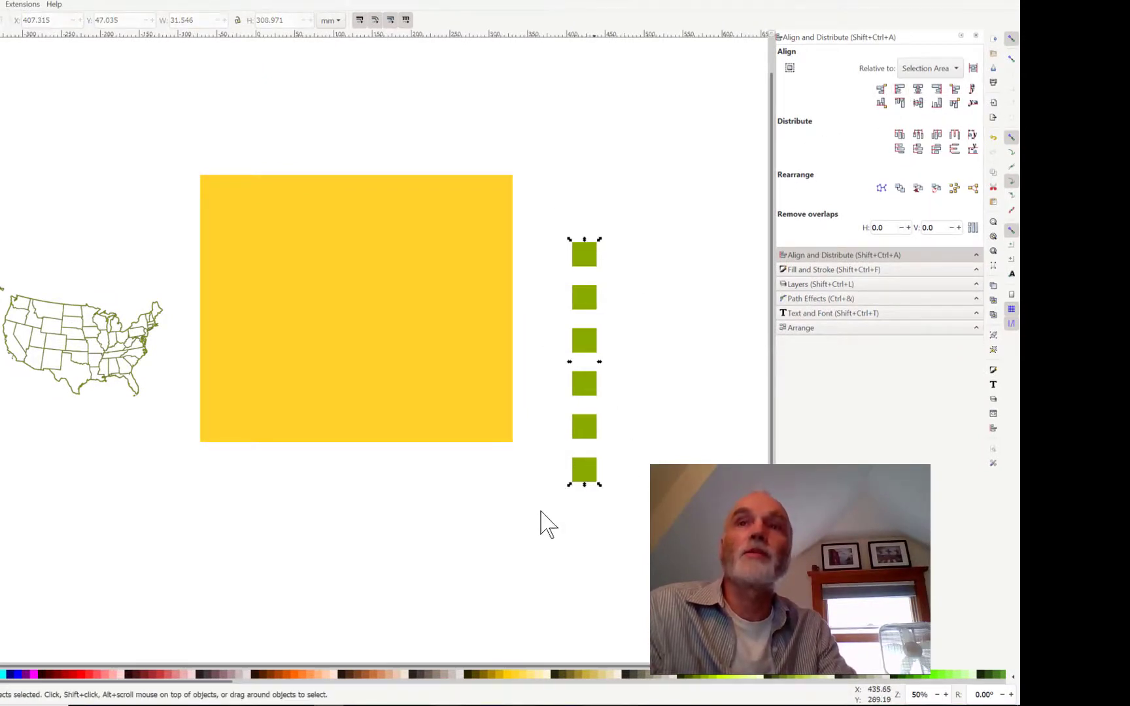